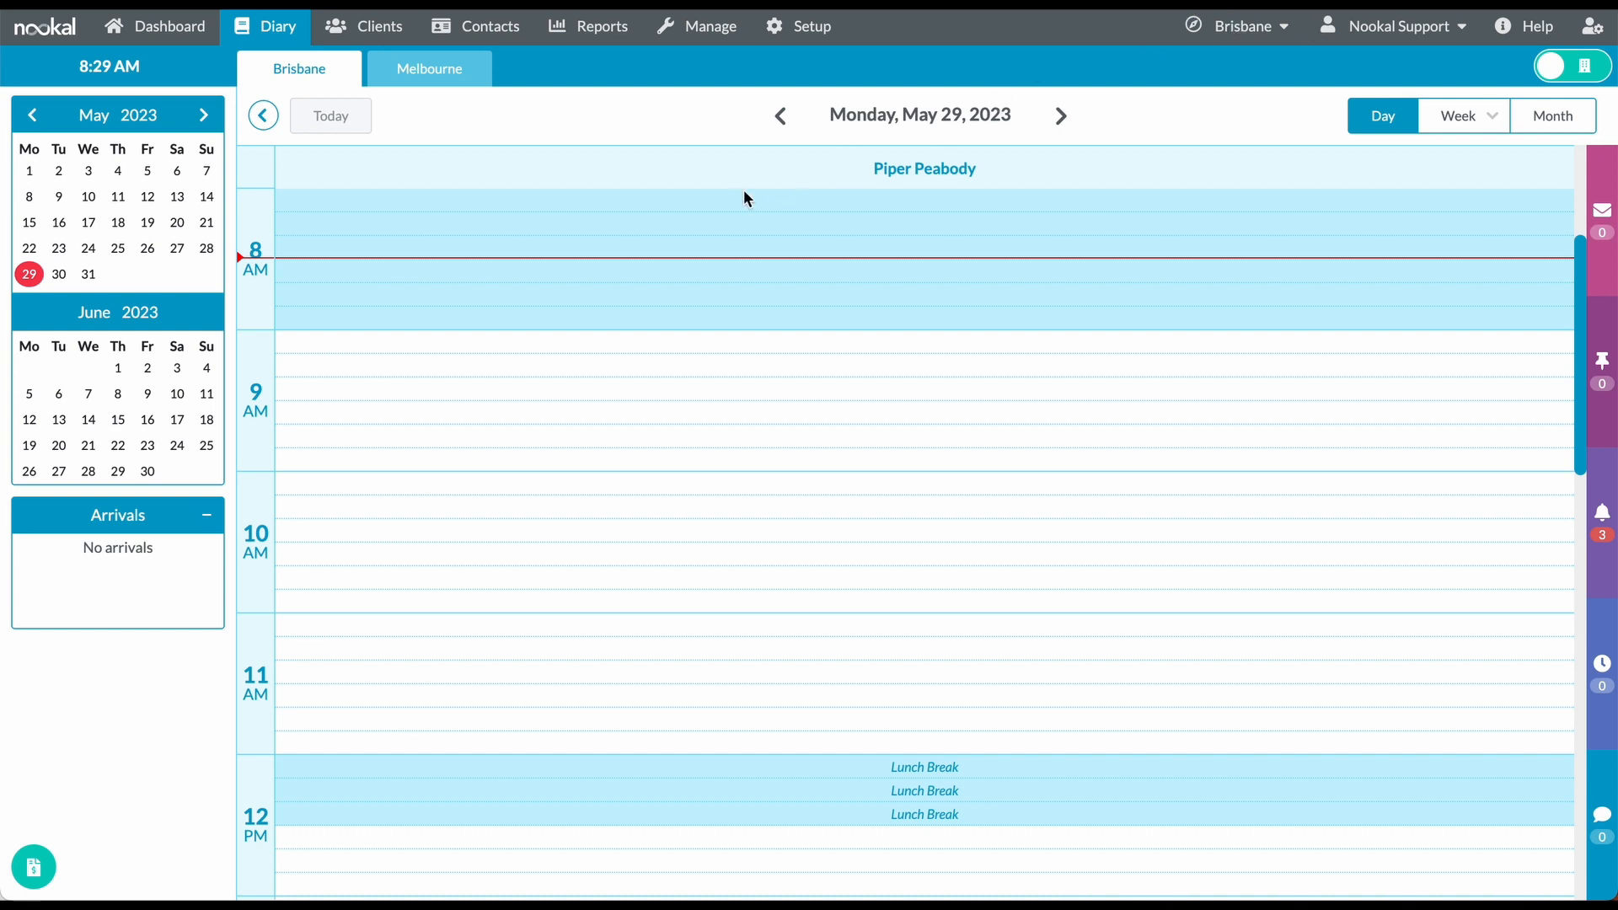
Open the physiotherapist's staff profile for editing from the active staff list in the practice setup.
left_click(802, 26)
left_click(1348, 221)
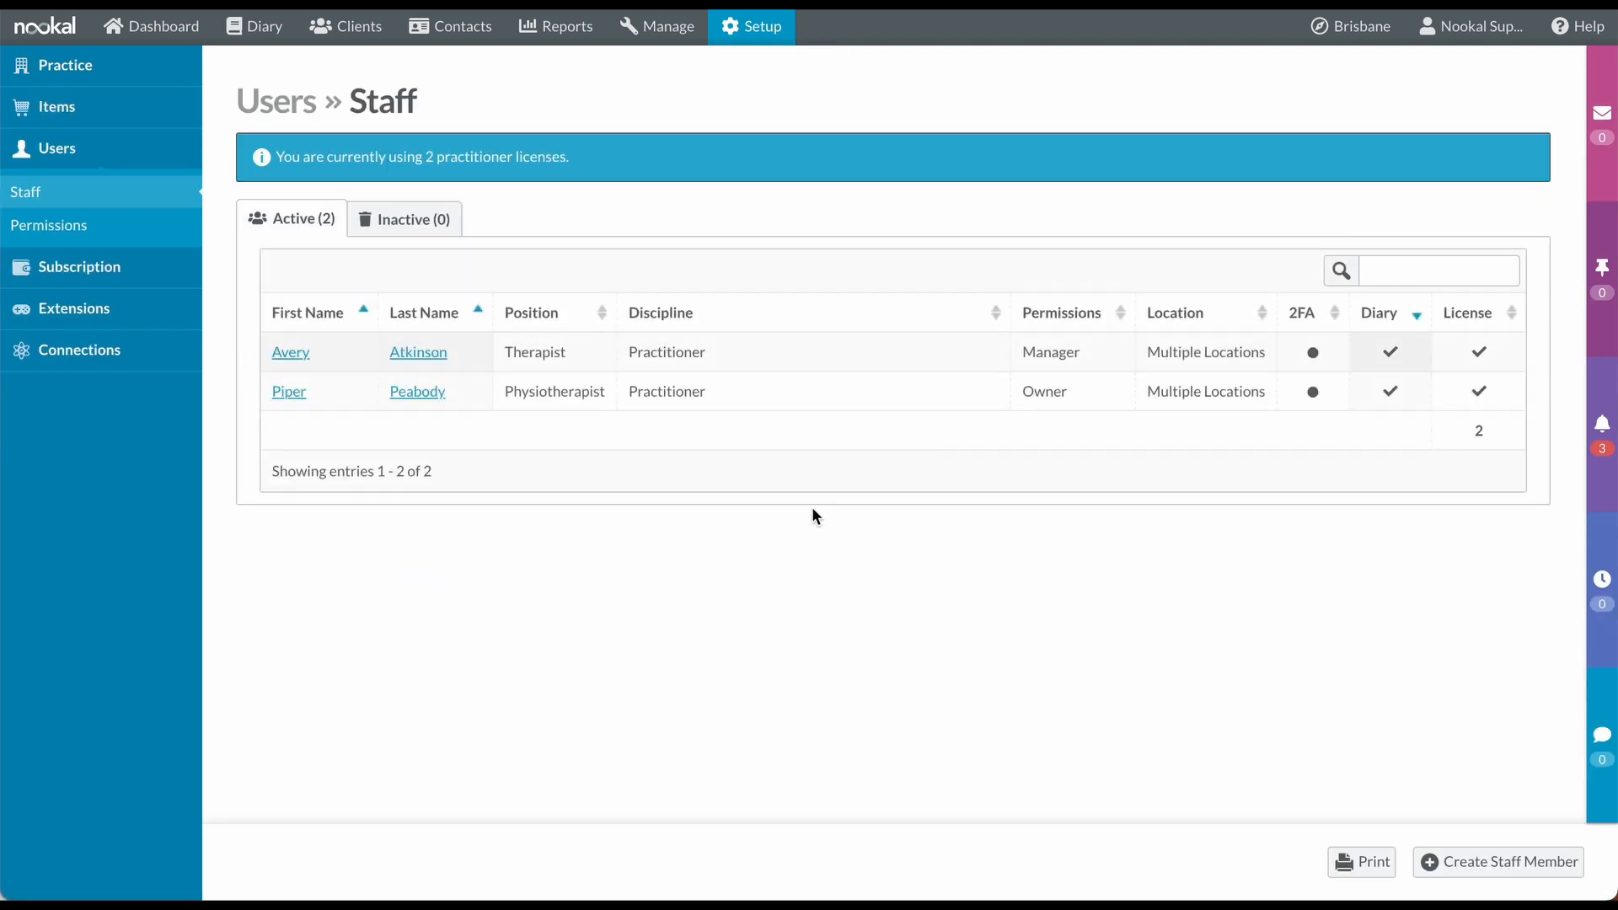
left_click(419, 394)
left_click(696, 357)
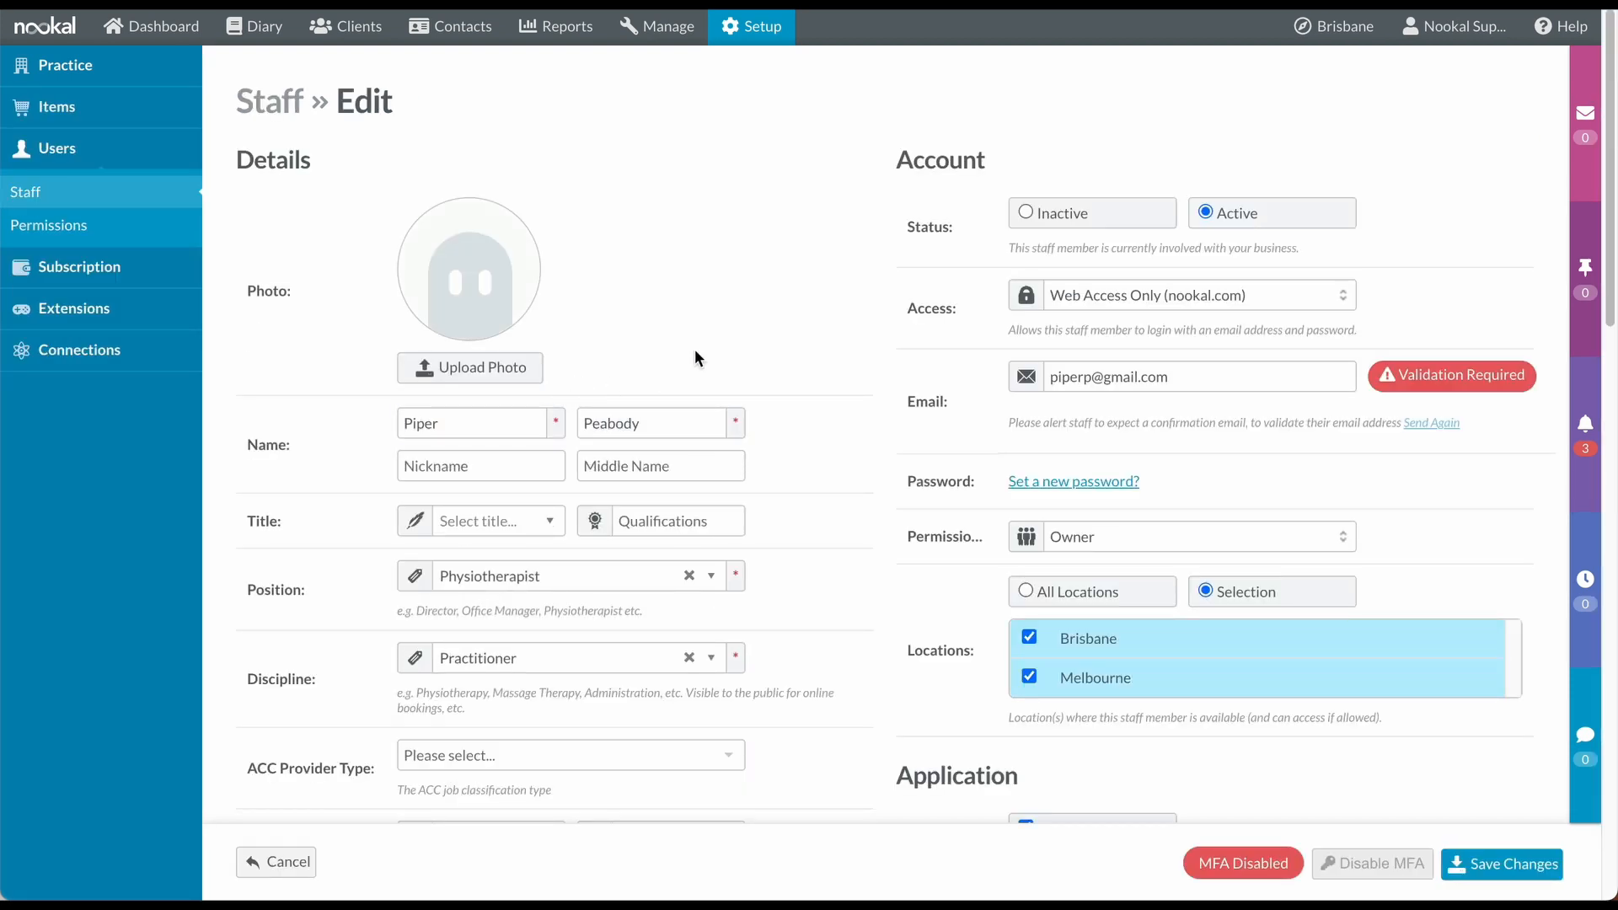
Upload "Screen Shot 2023-05-26 at 1.10.27 pm" as the staff member's photo and slightly adjust its zoom.
left_click(489, 365)
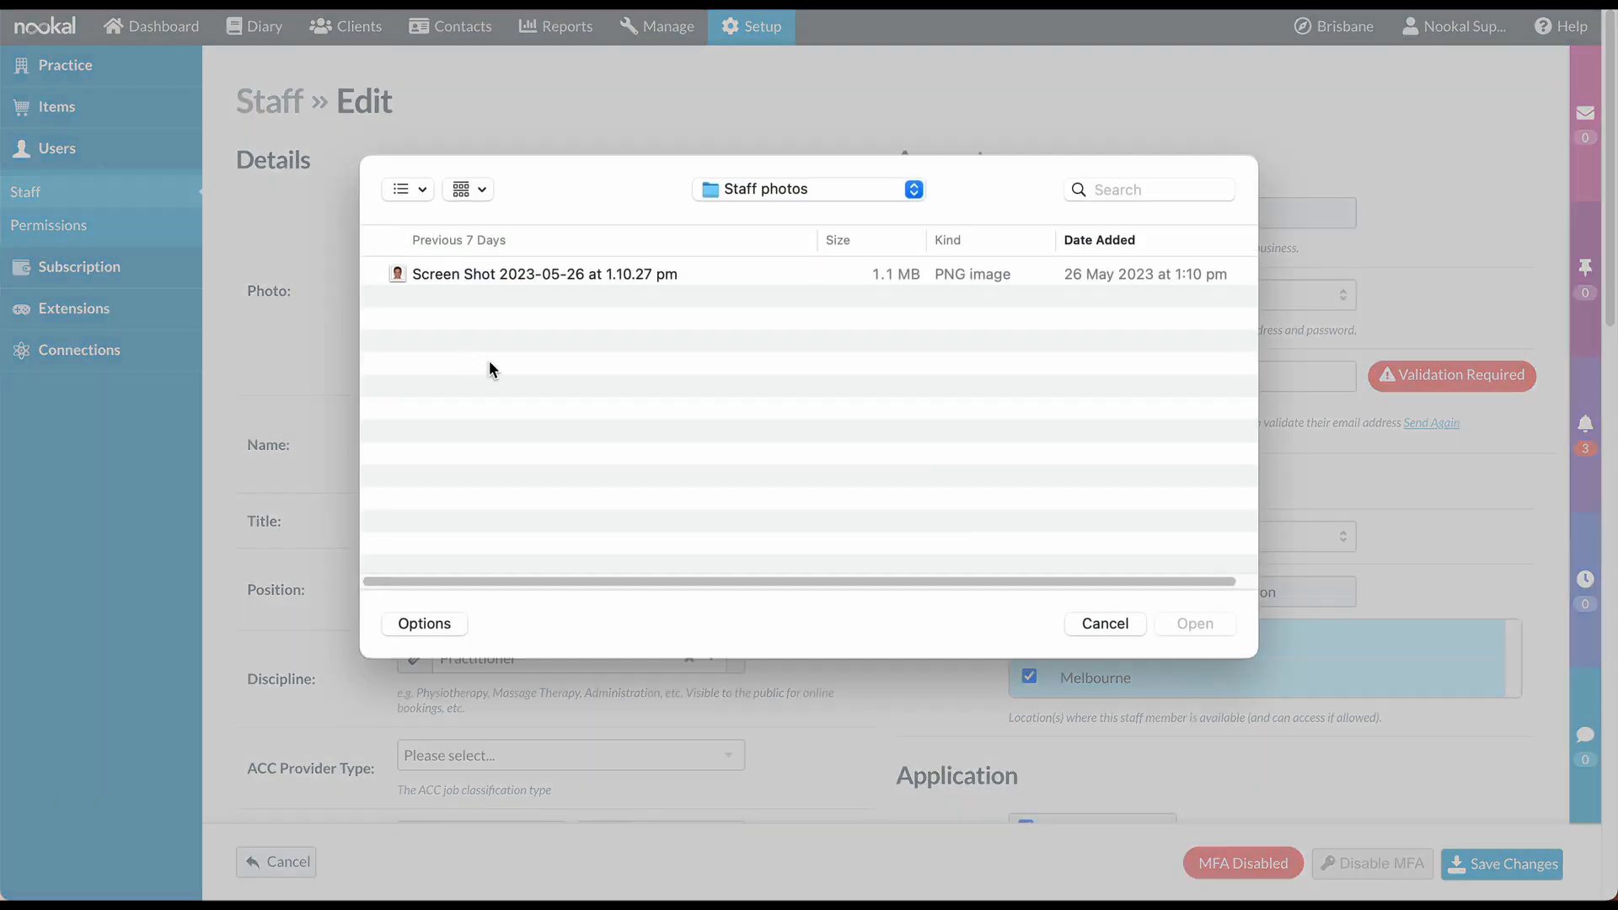
left_click(455, 277)
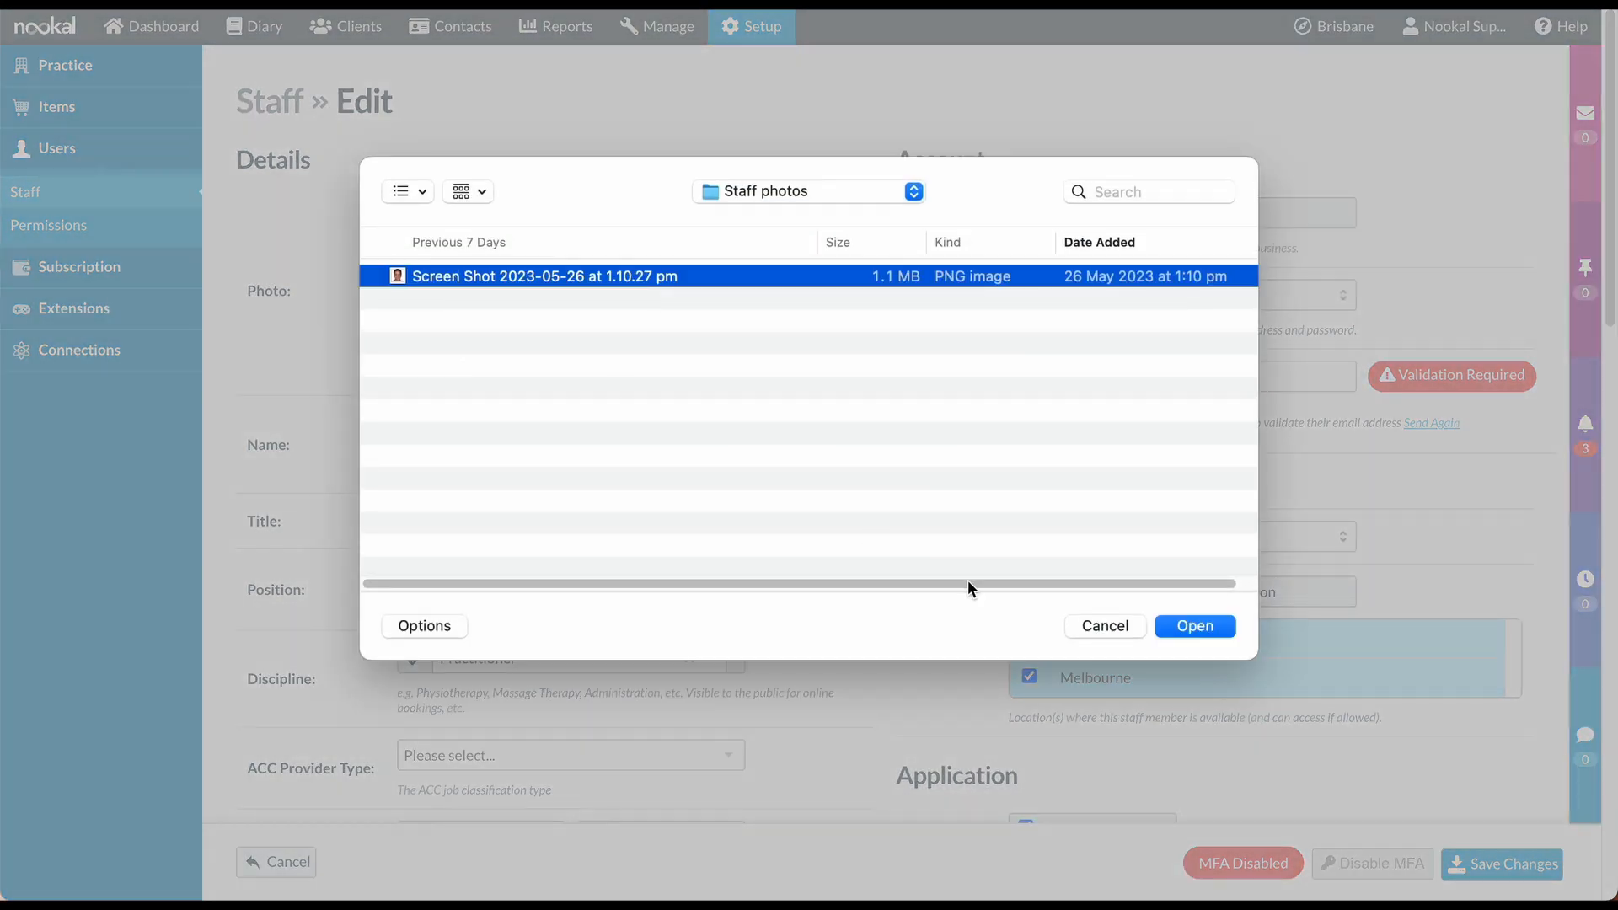
left_click(1219, 625)
left_click_drag(410, 359, 416, 361)
Replace the staff member's discipline with a new discipline named "Physiotherapist".
scroll(821, 374, "down", 5)
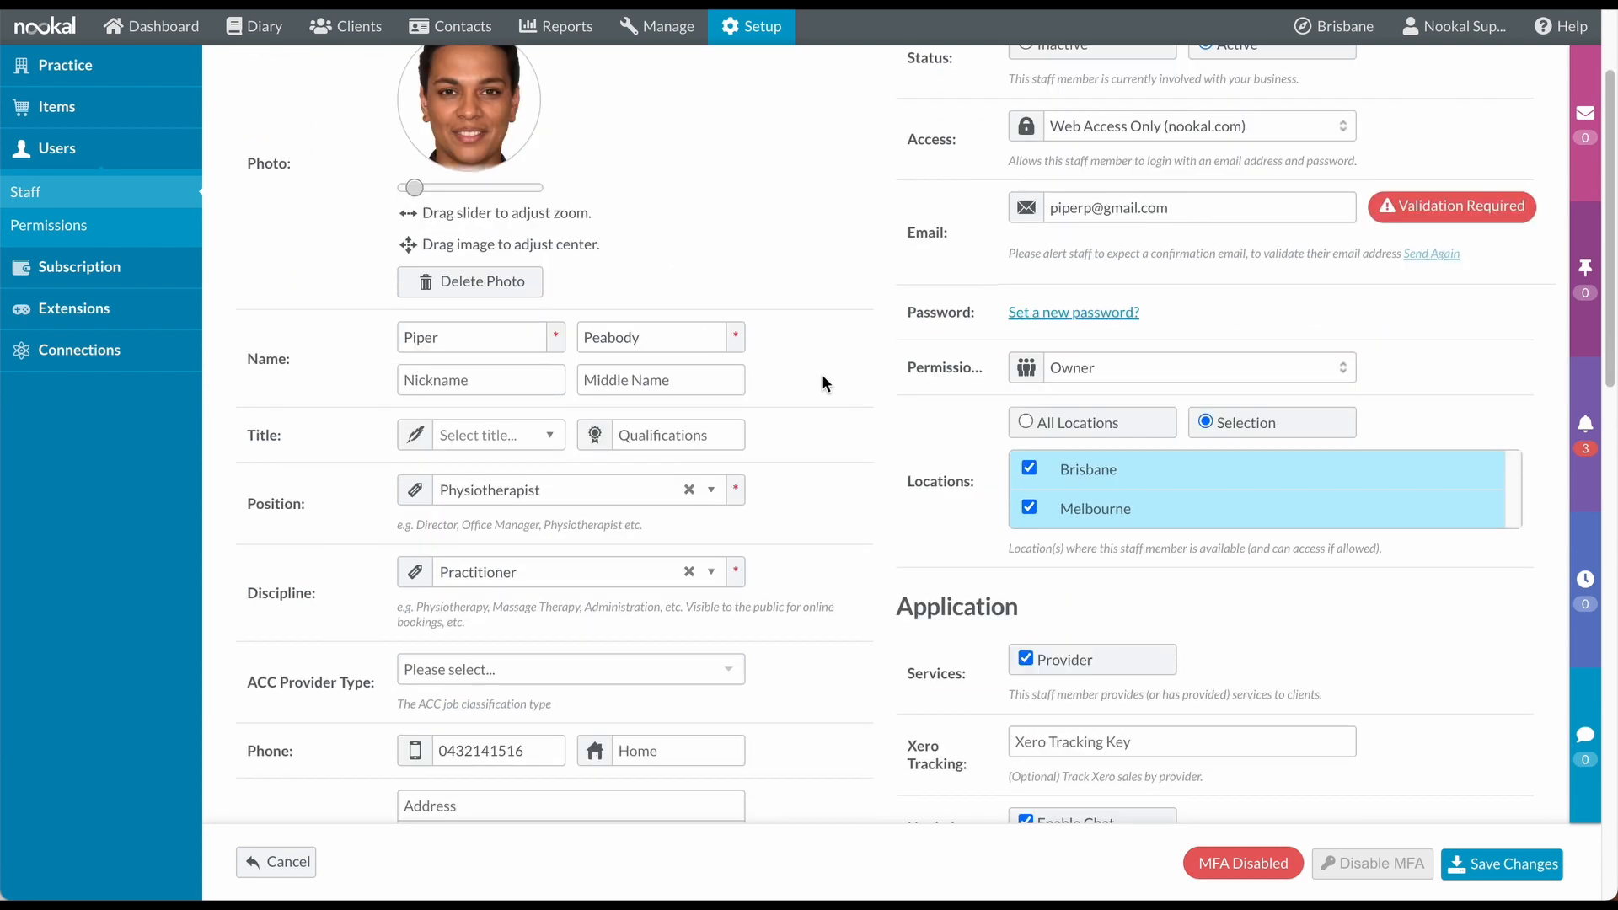
left_click(689, 384)
left_click(645, 385)
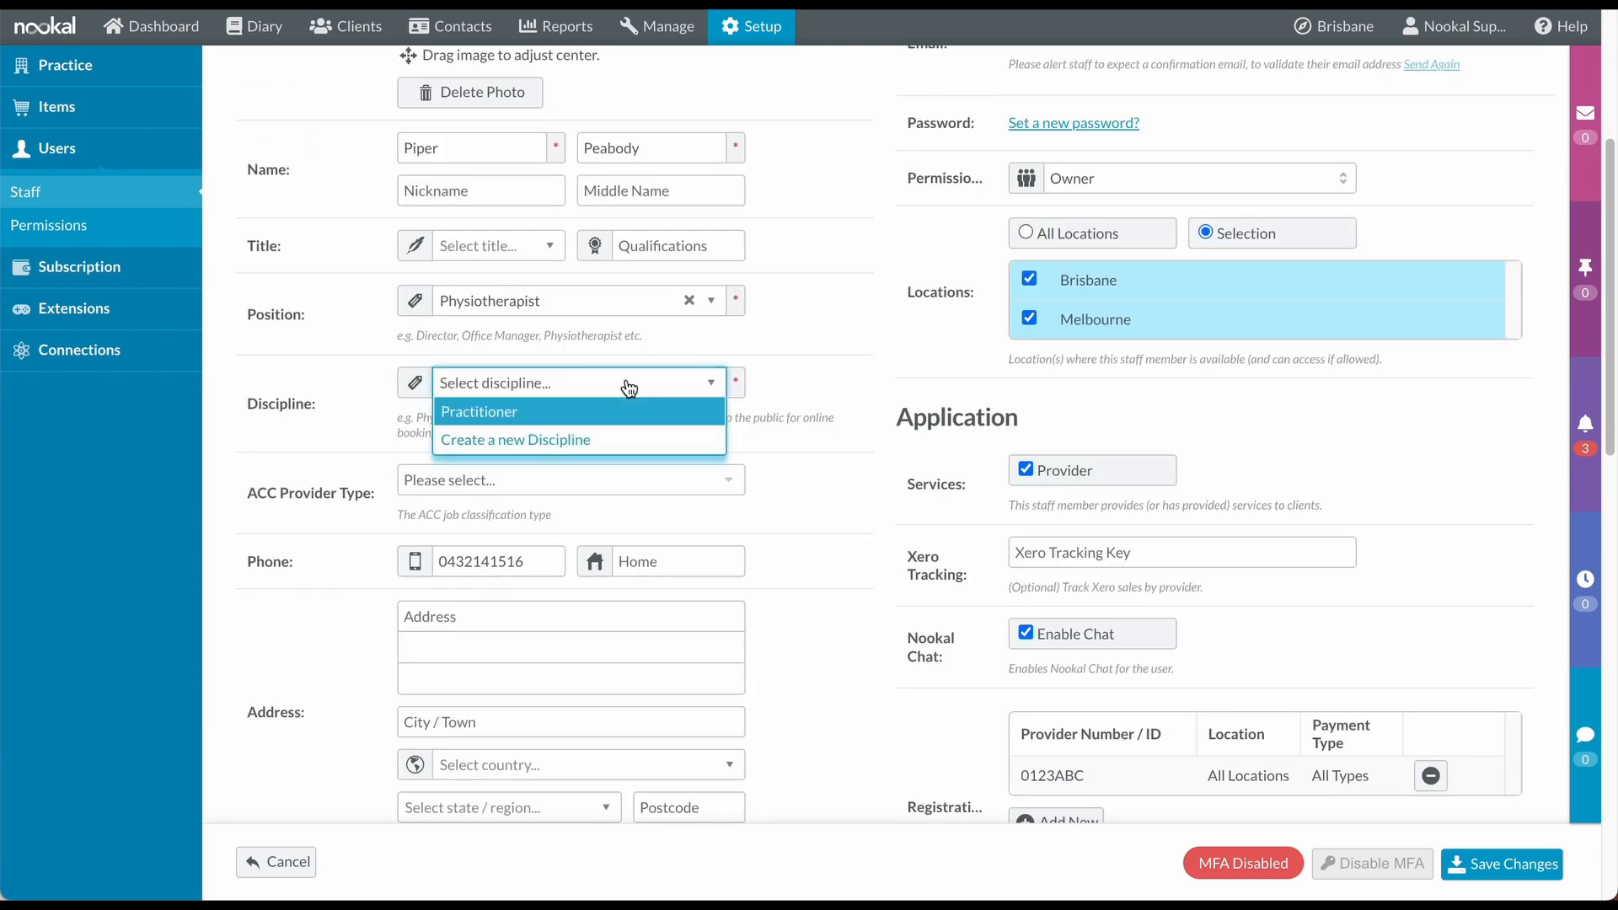
left_click(596, 438)
type("Ph")
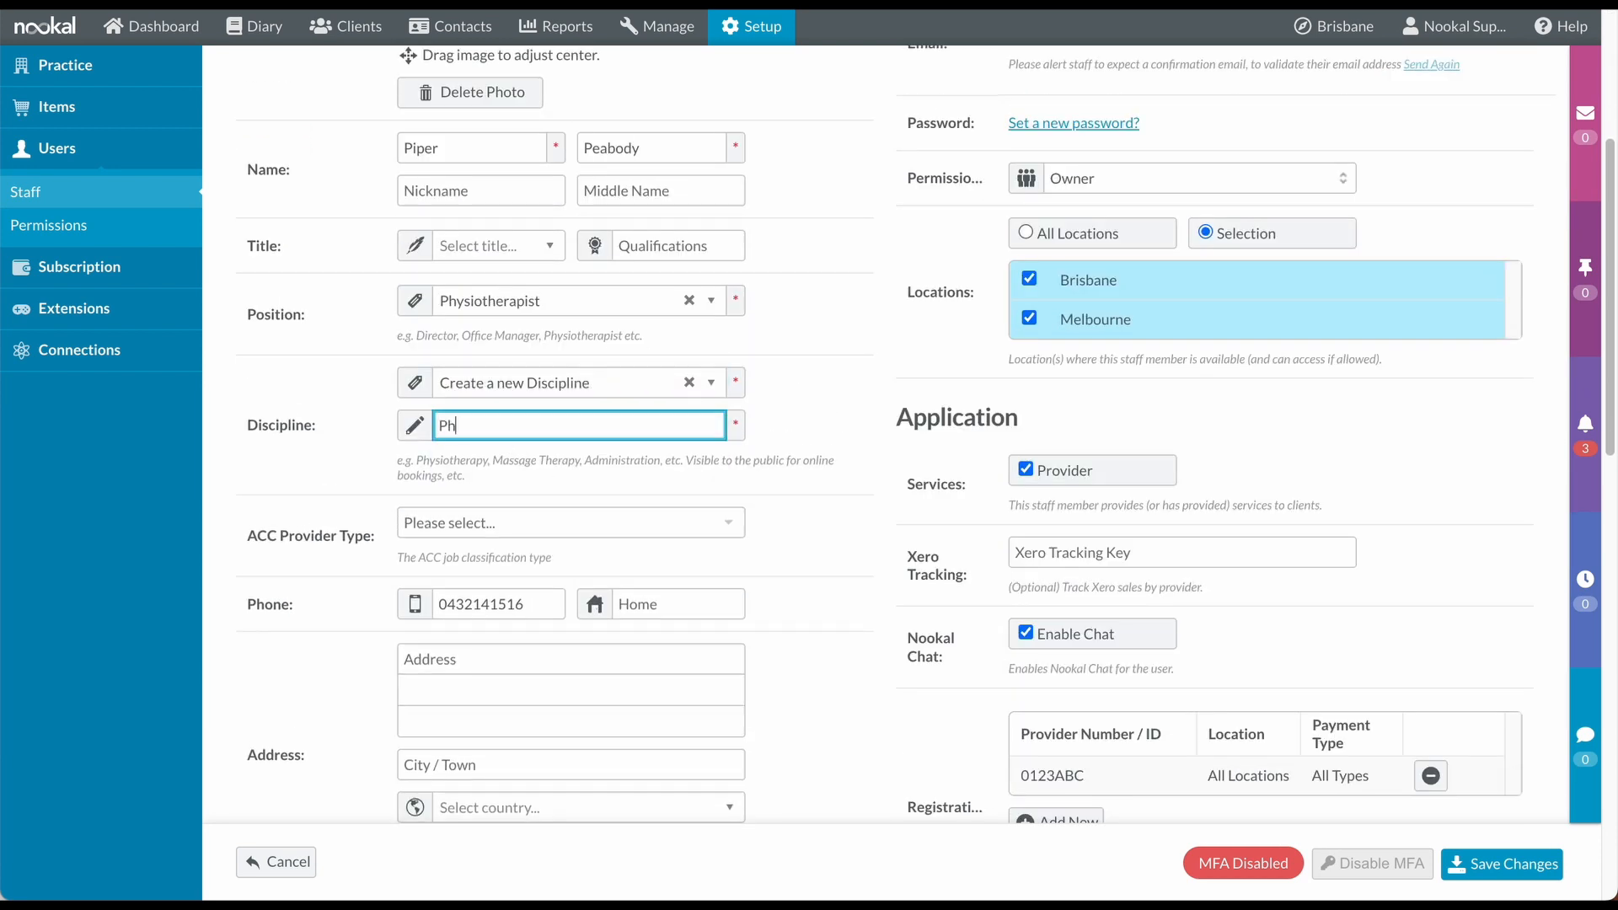
type("ysiotherapist")
left_click(814, 422)
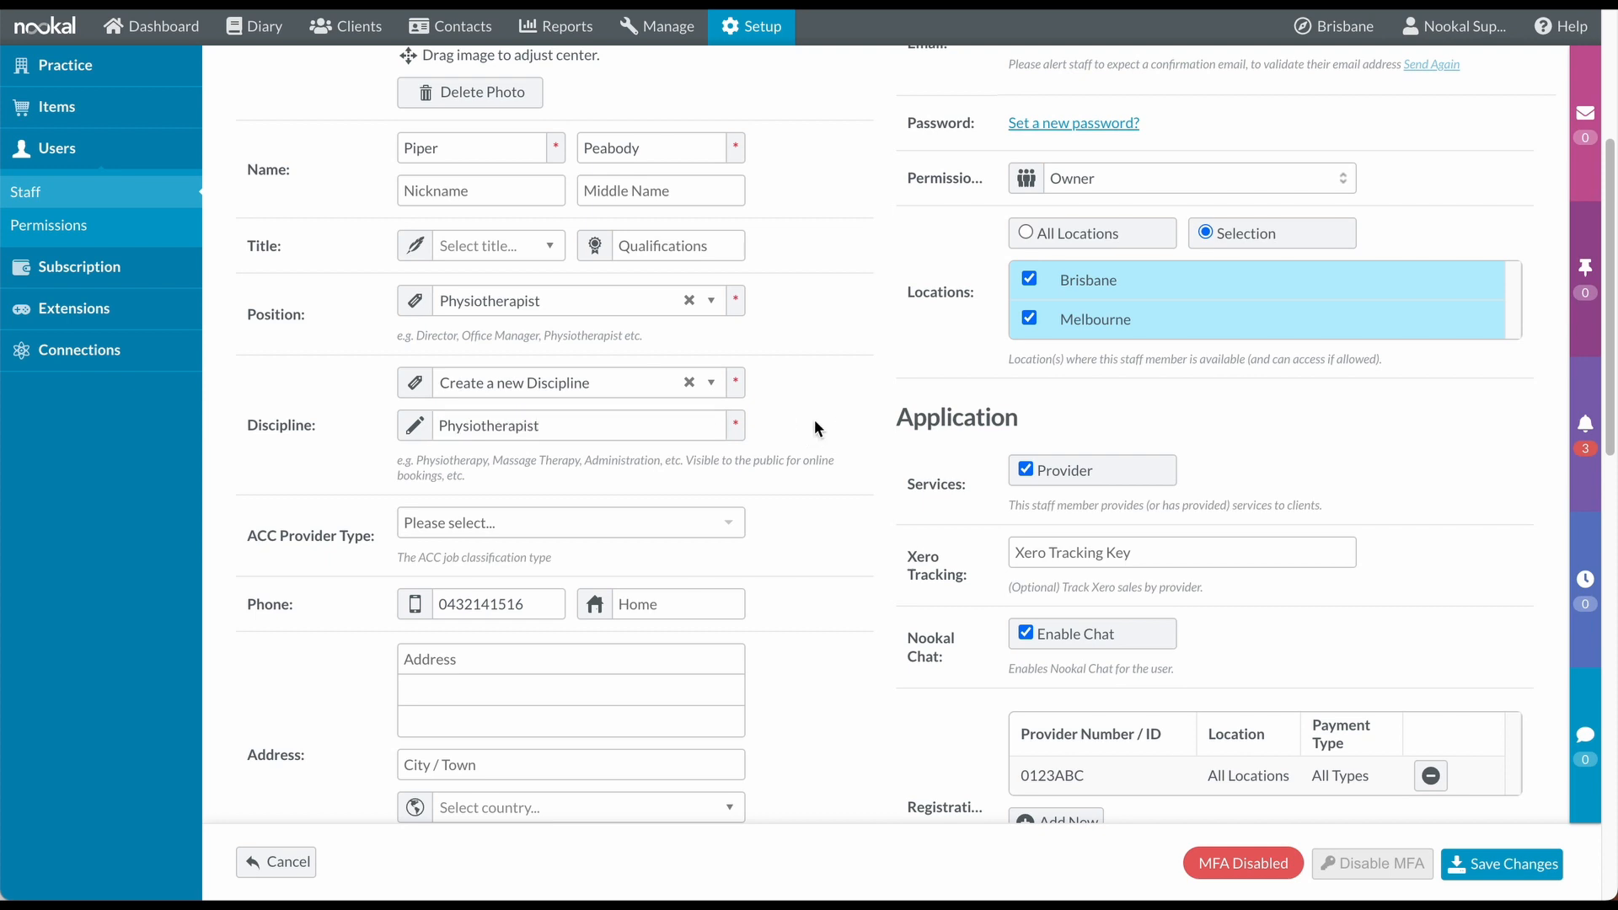
Enable integrations for the staff member and write a public biography mentioning over 10 years experience in this area, leaving Double-book off.
scroll(895, 366, "down", 7)
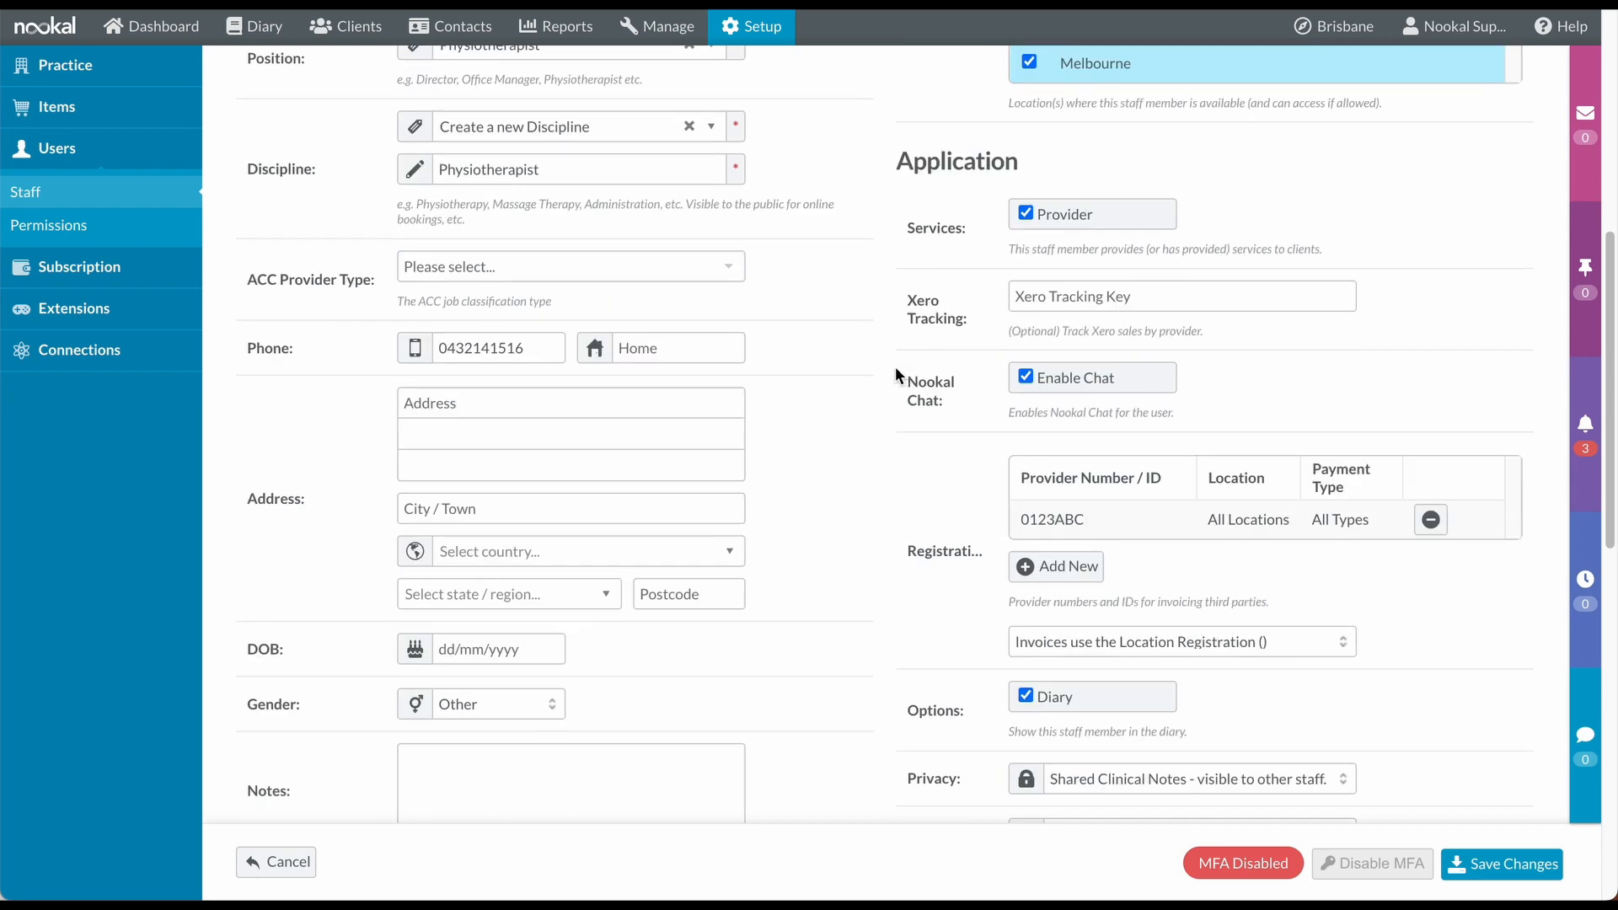
scroll(862, 361, "down", 8)
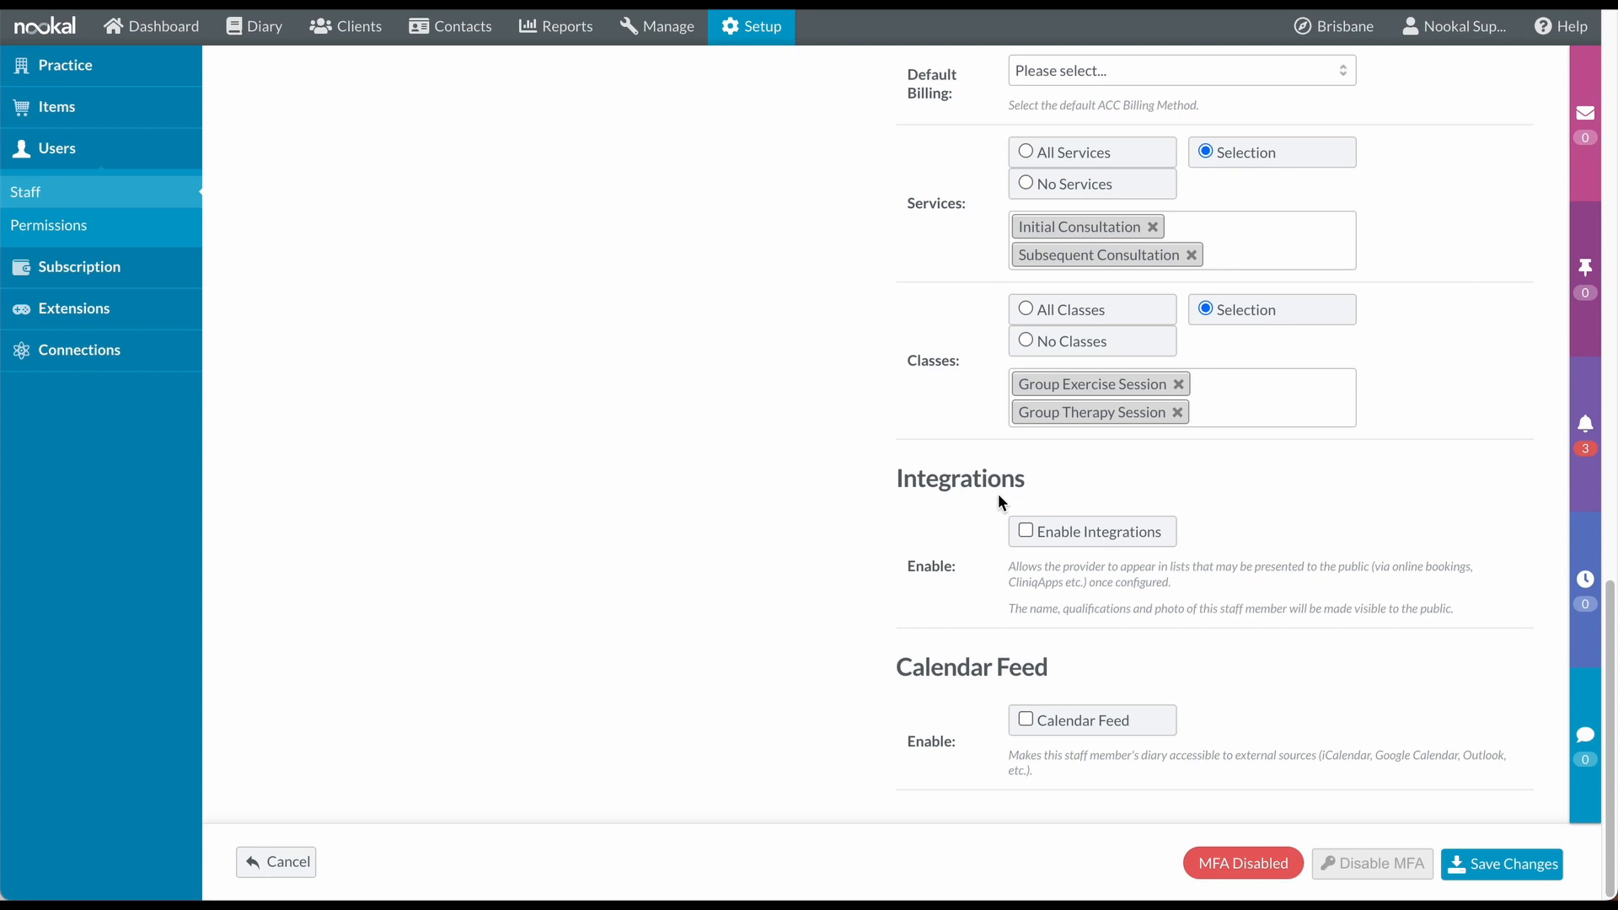
left_click(1025, 529)
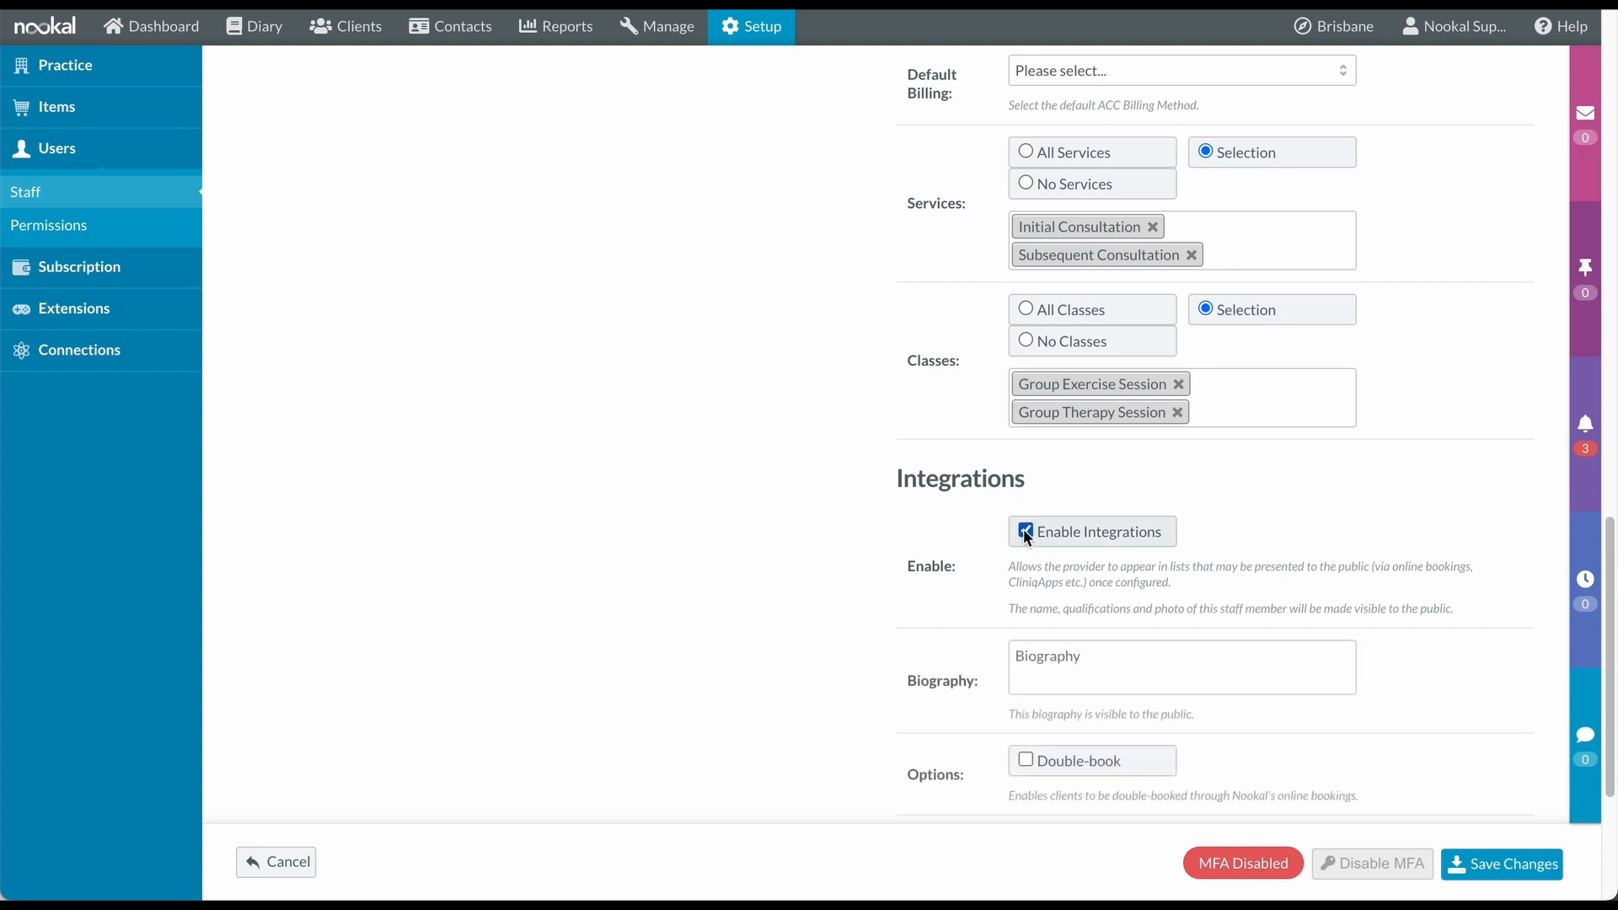
scroll(1390, 455, "down", 2)
scroll(1387, 450, "down", 2)
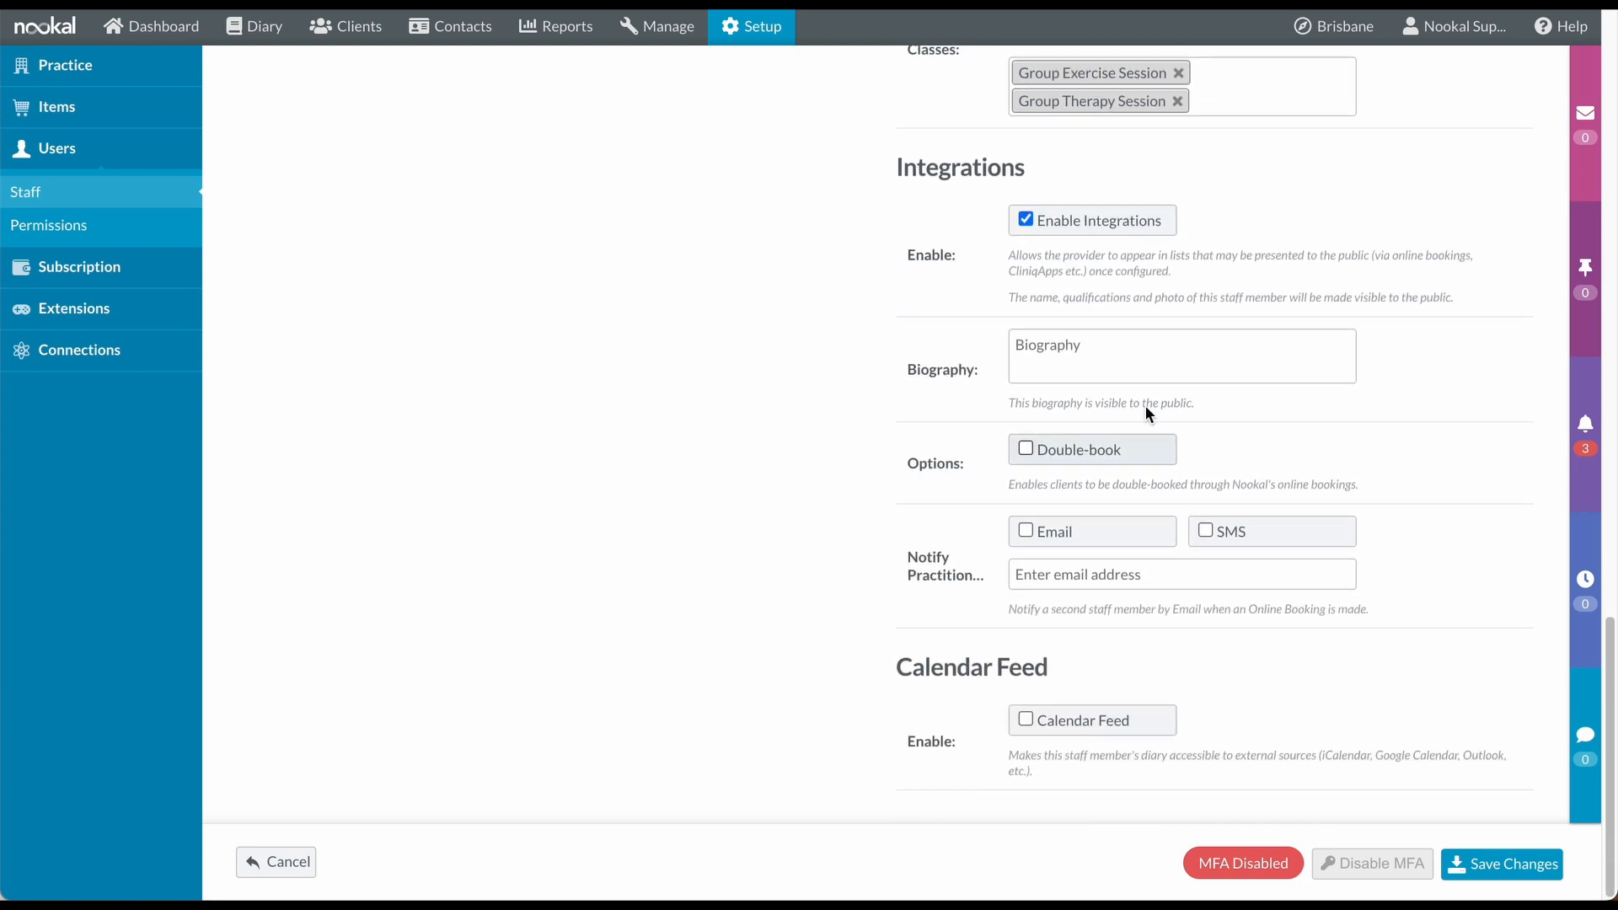
left_click(1111, 362)
type("Piper has over 10 years experience in this area and....")
left_click(1068, 452)
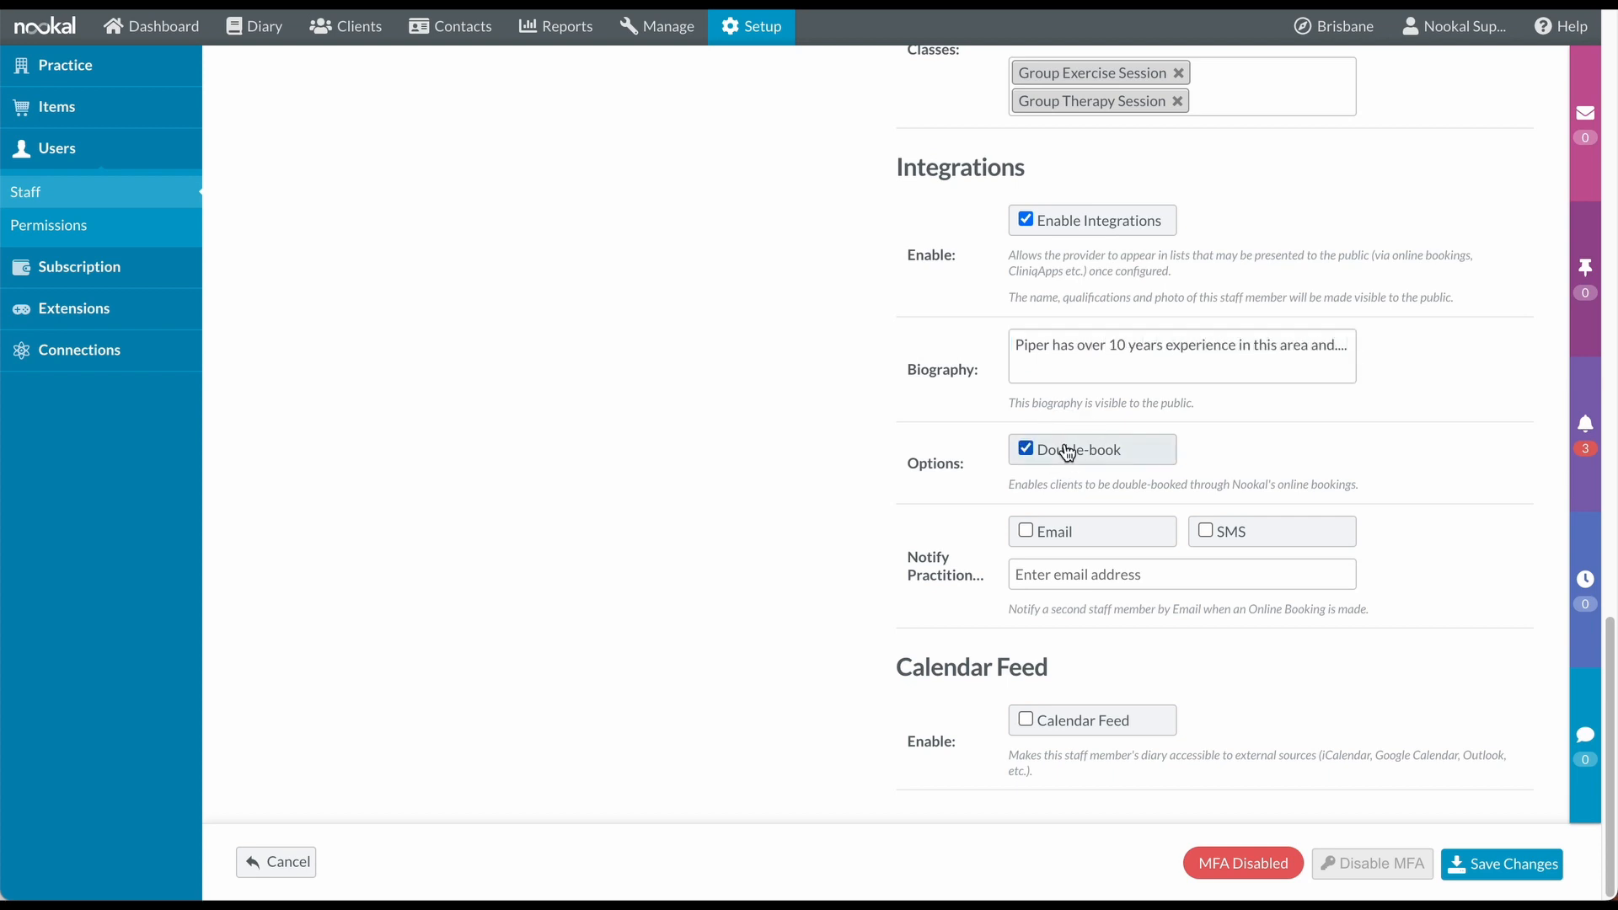
left_click(1068, 452)
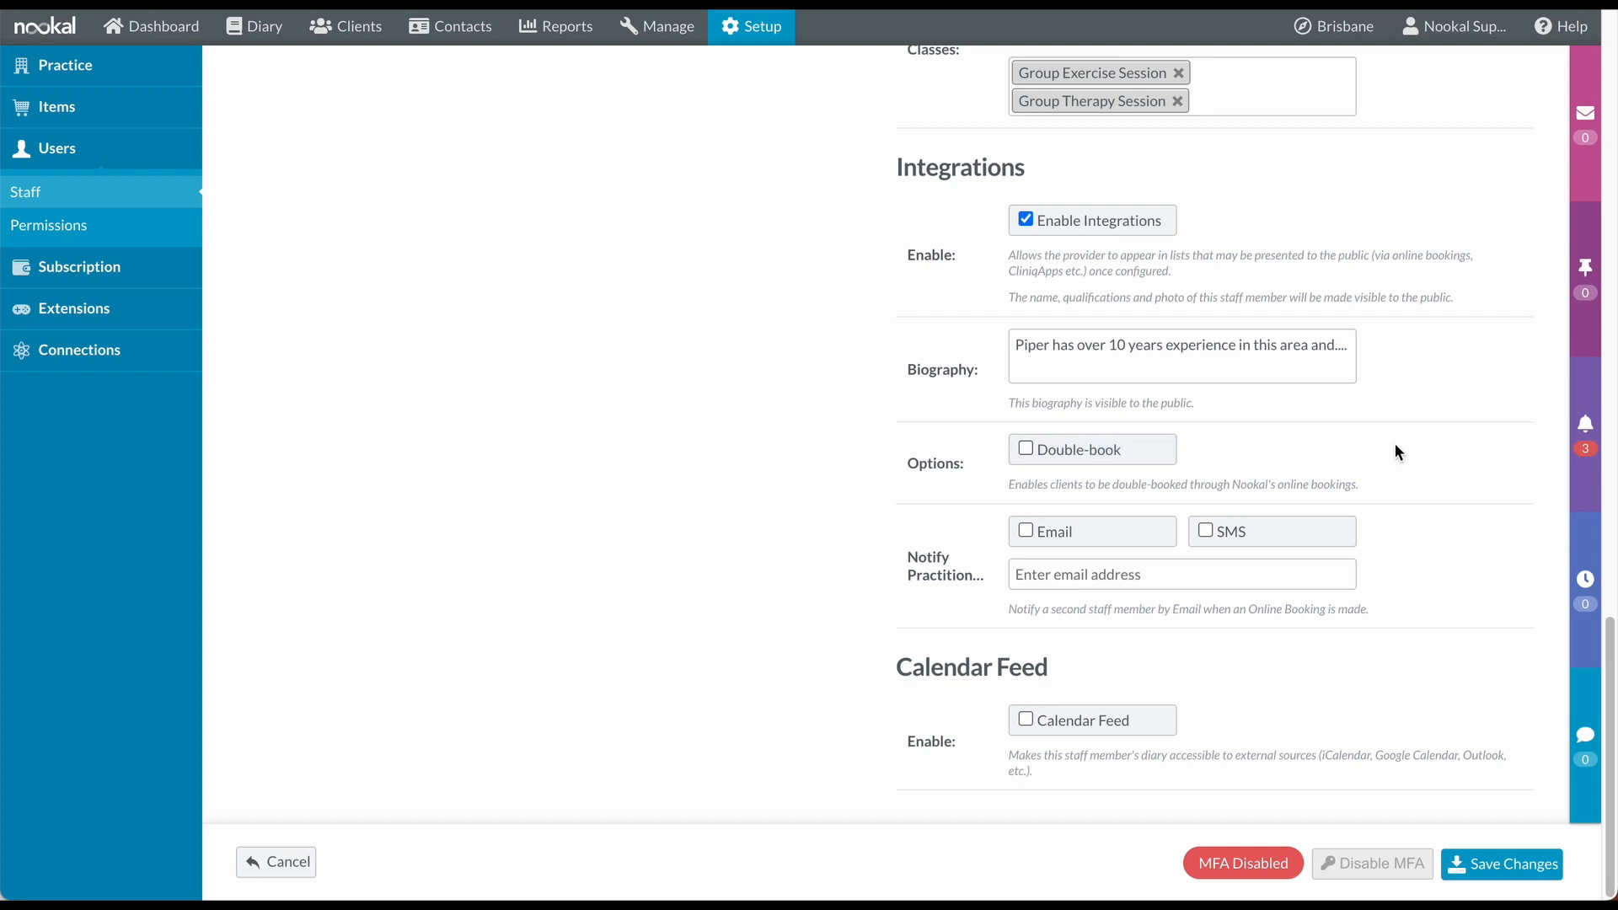
Enable Email and SMS practitioner notifications, enter a second staff member's email address, and save the staff profile.
left_click(1051, 536)
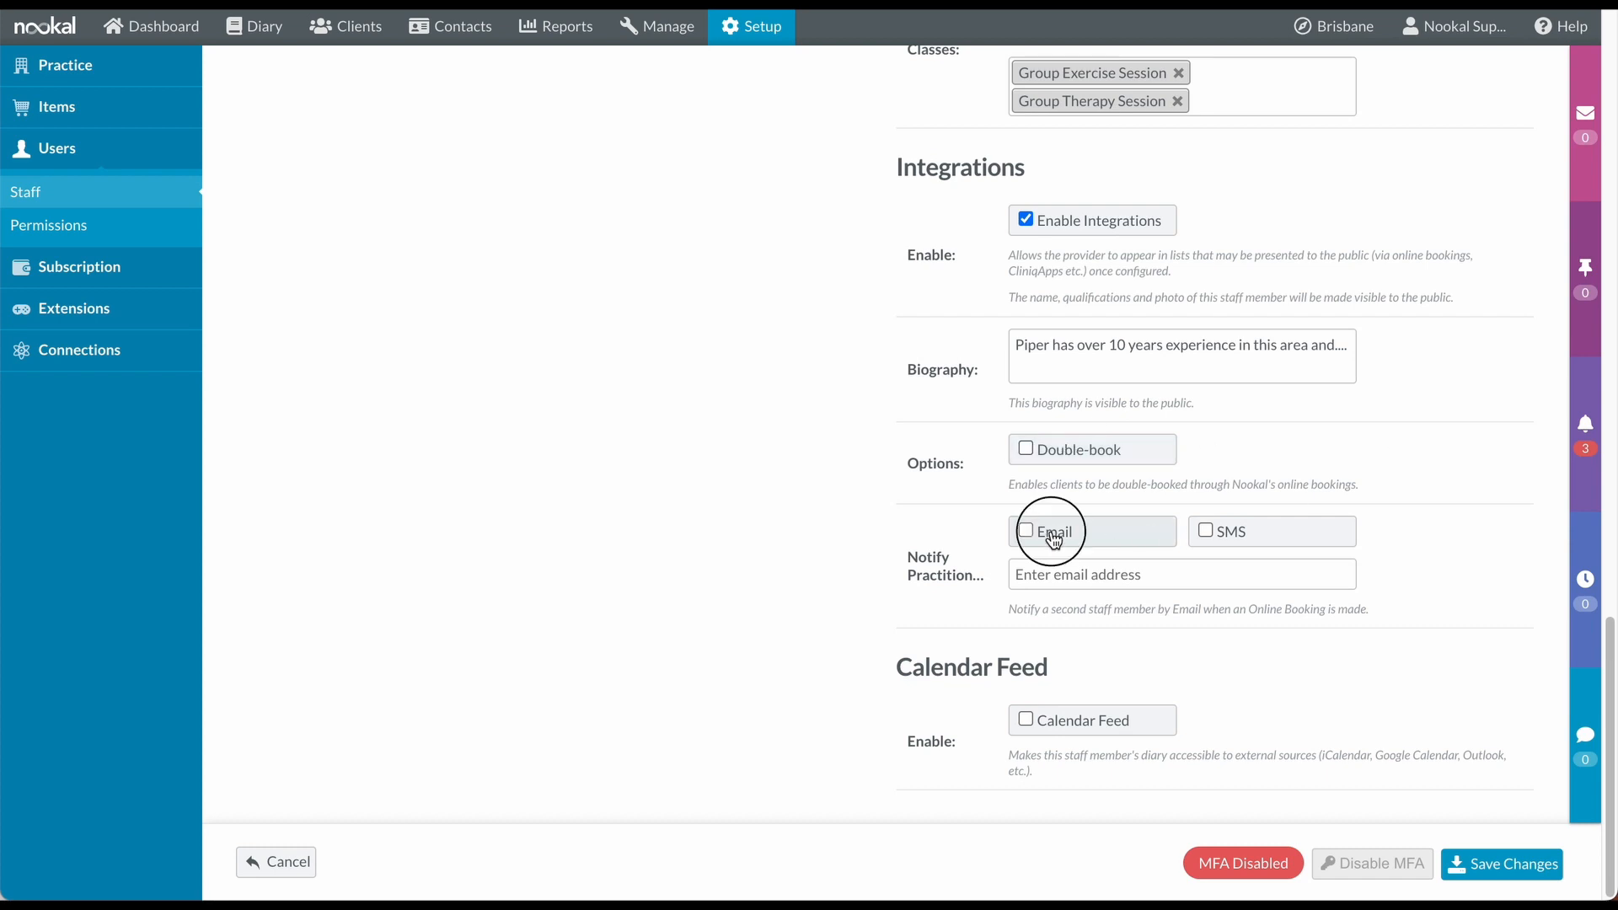
left_click(1231, 541)
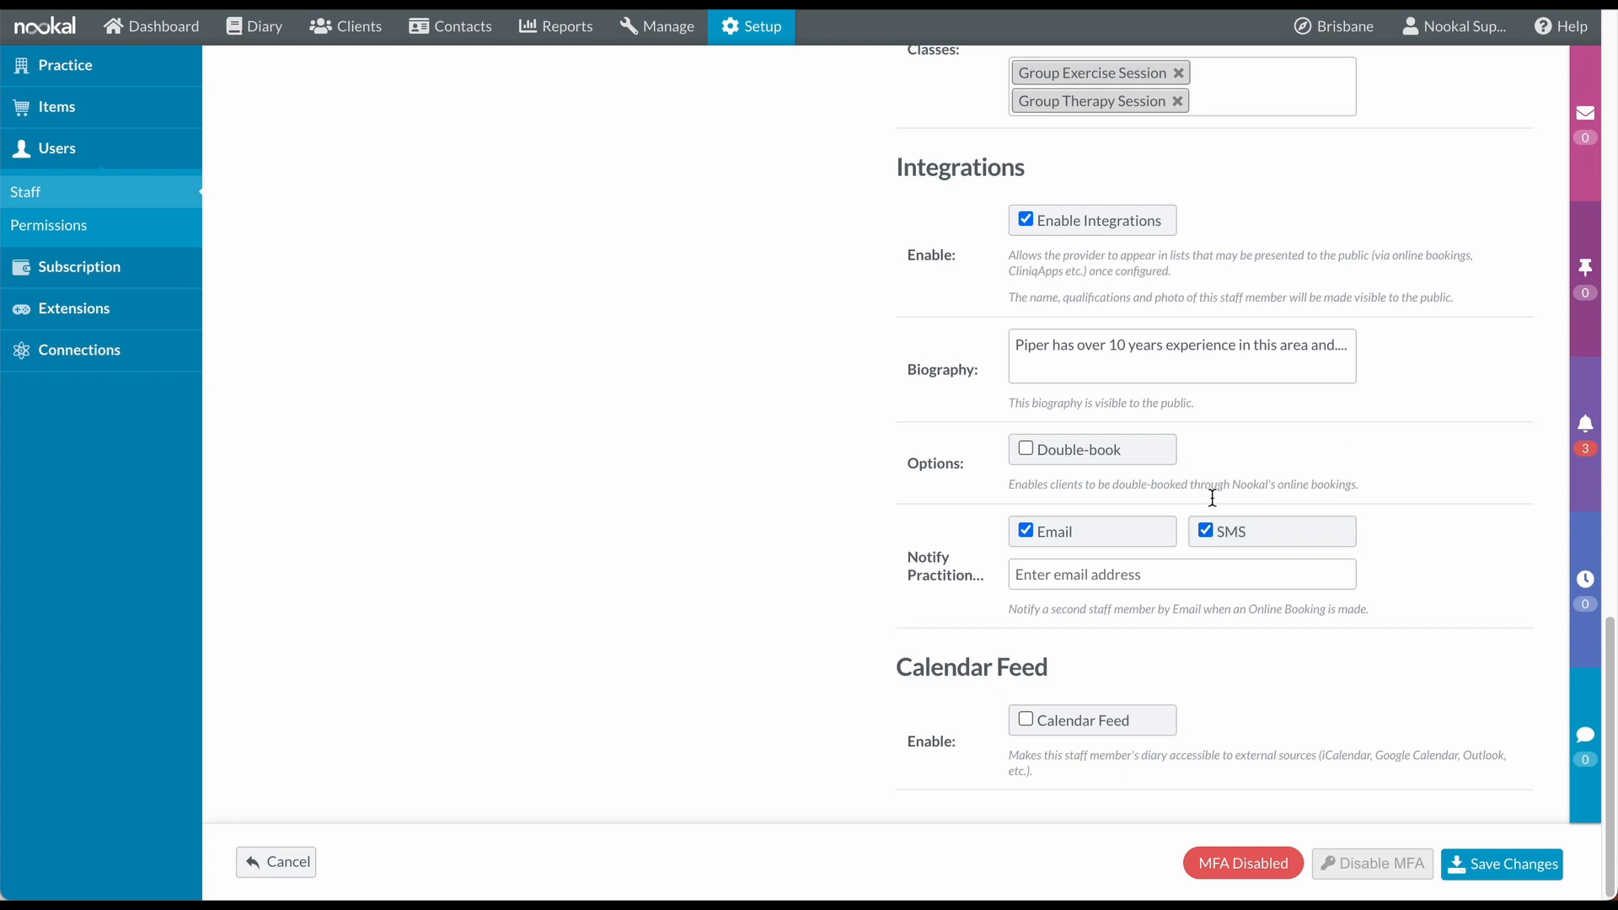
left_click(1072, 577)
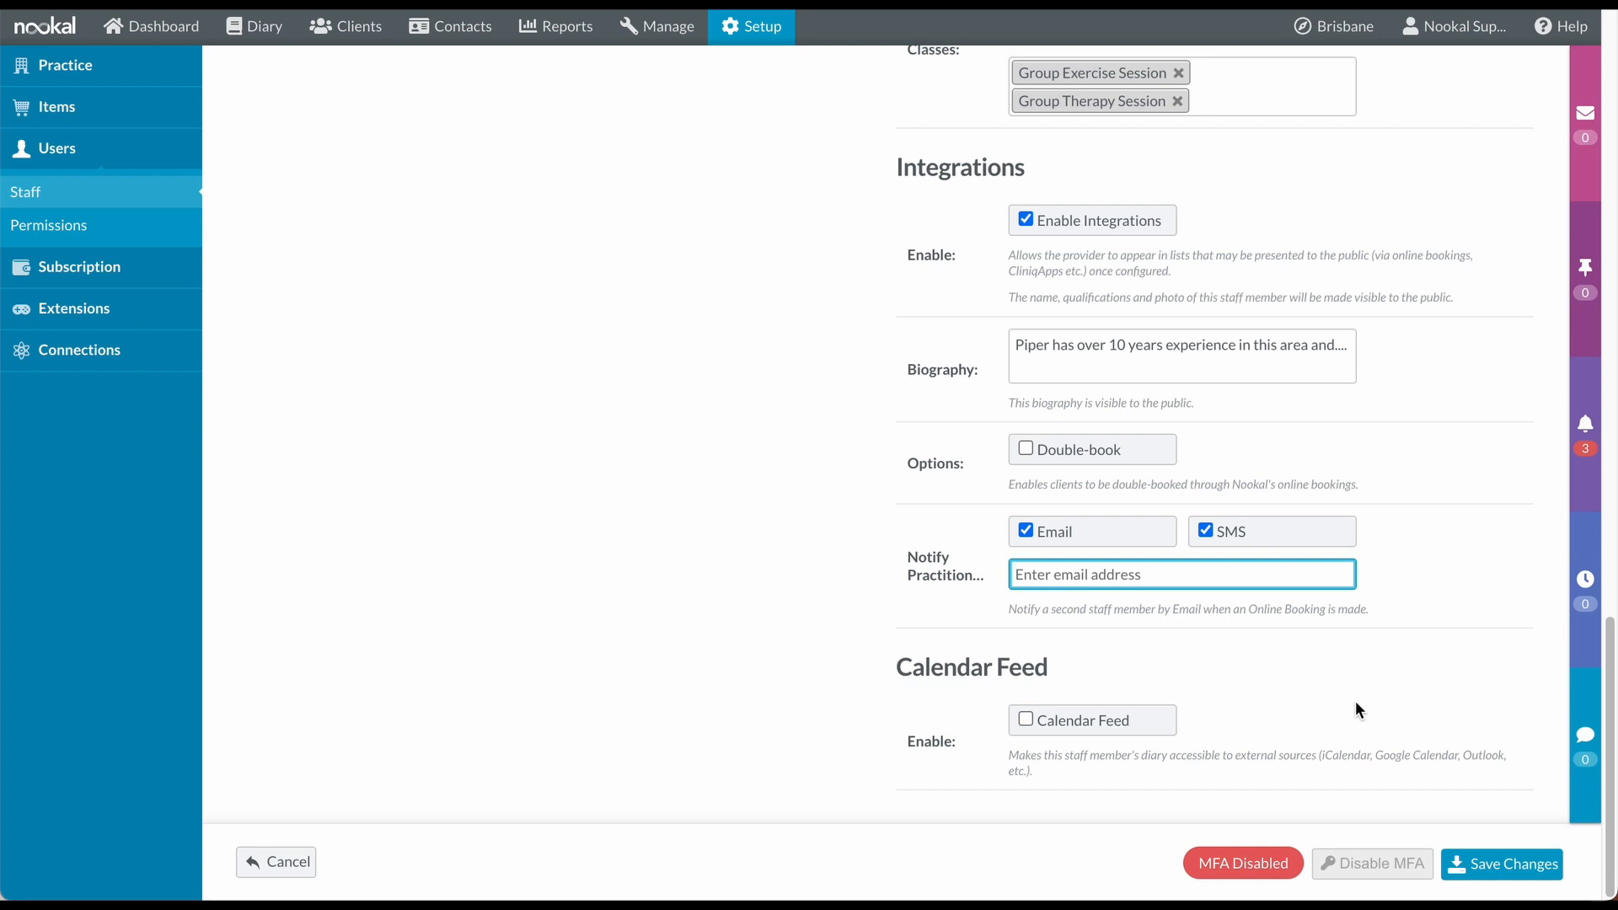
key("ctrl+v")
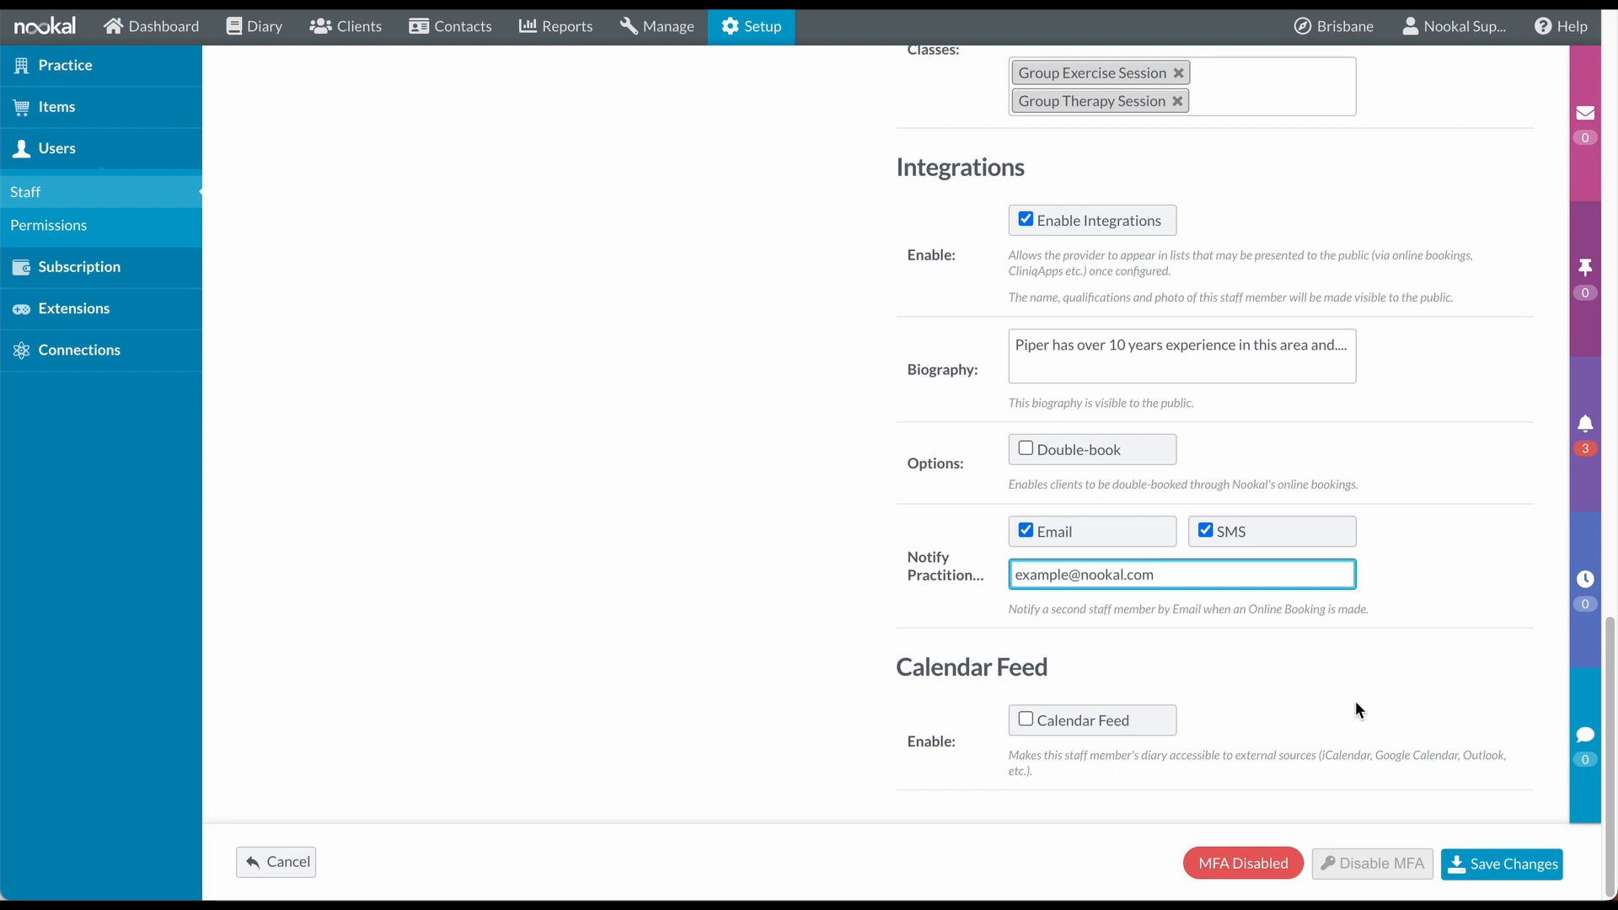
left_click(1355, 700)
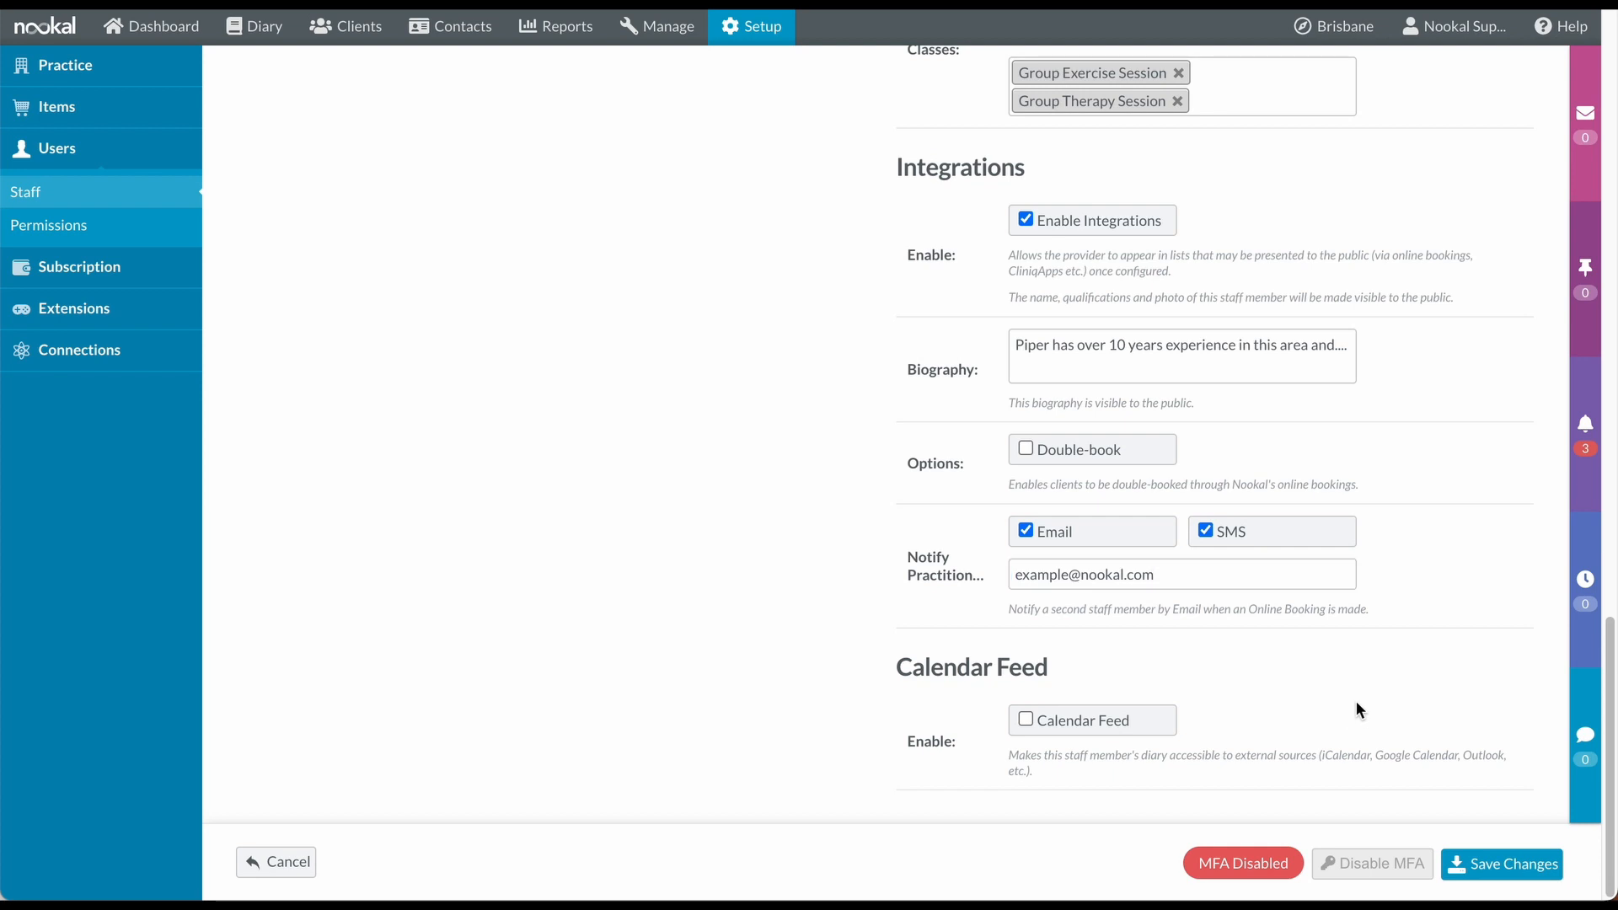
left_click(1492, 865)
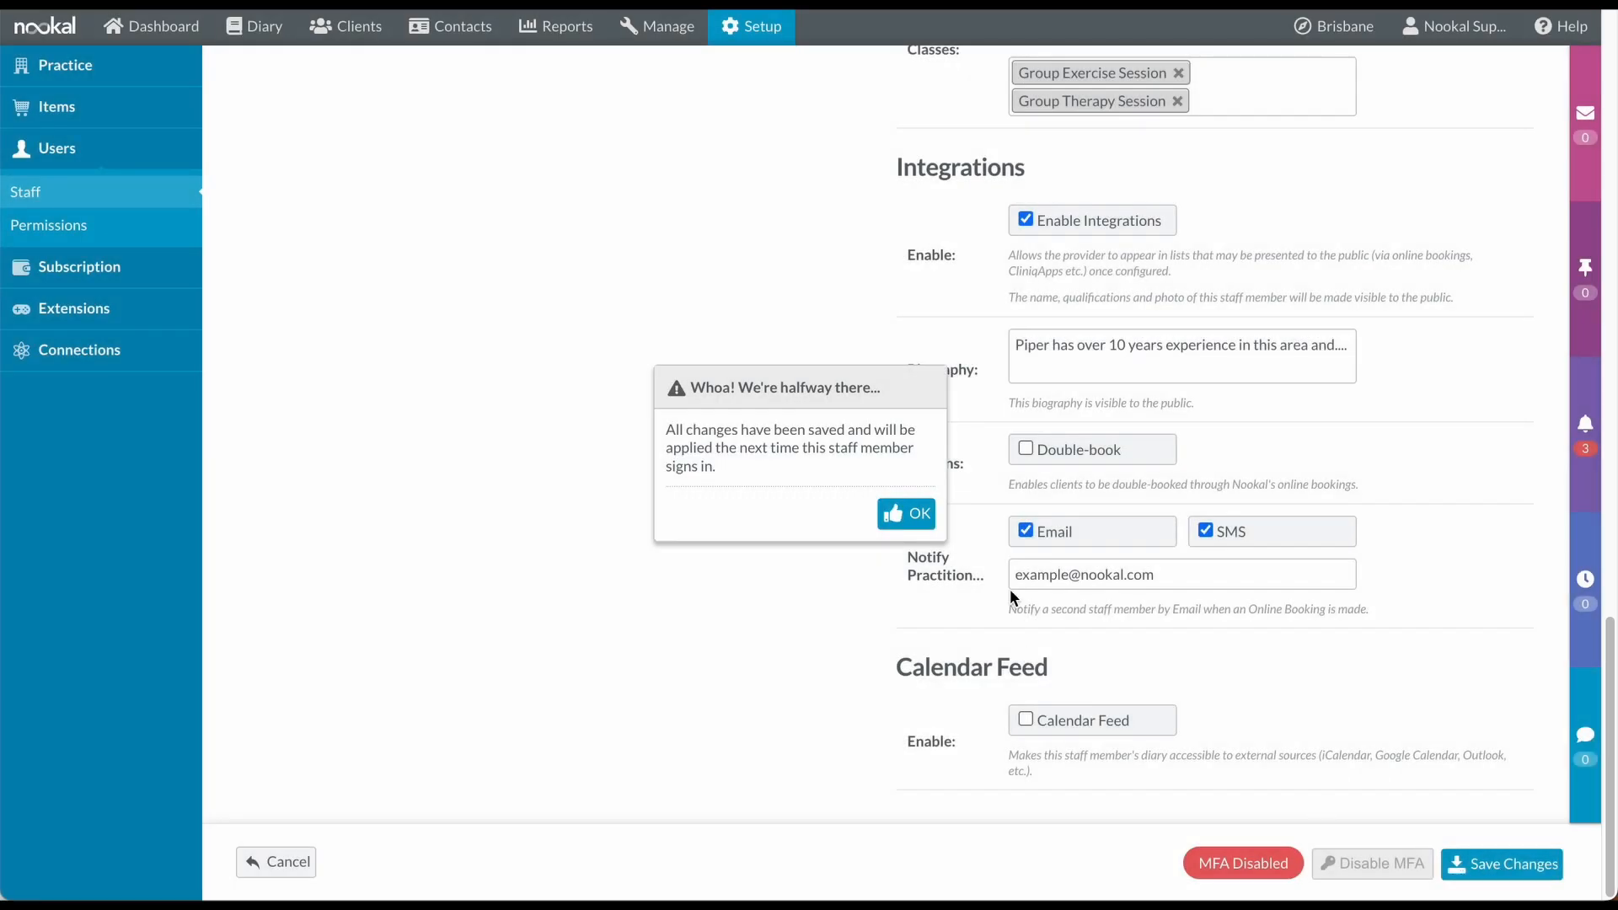
left_click(930, 512)
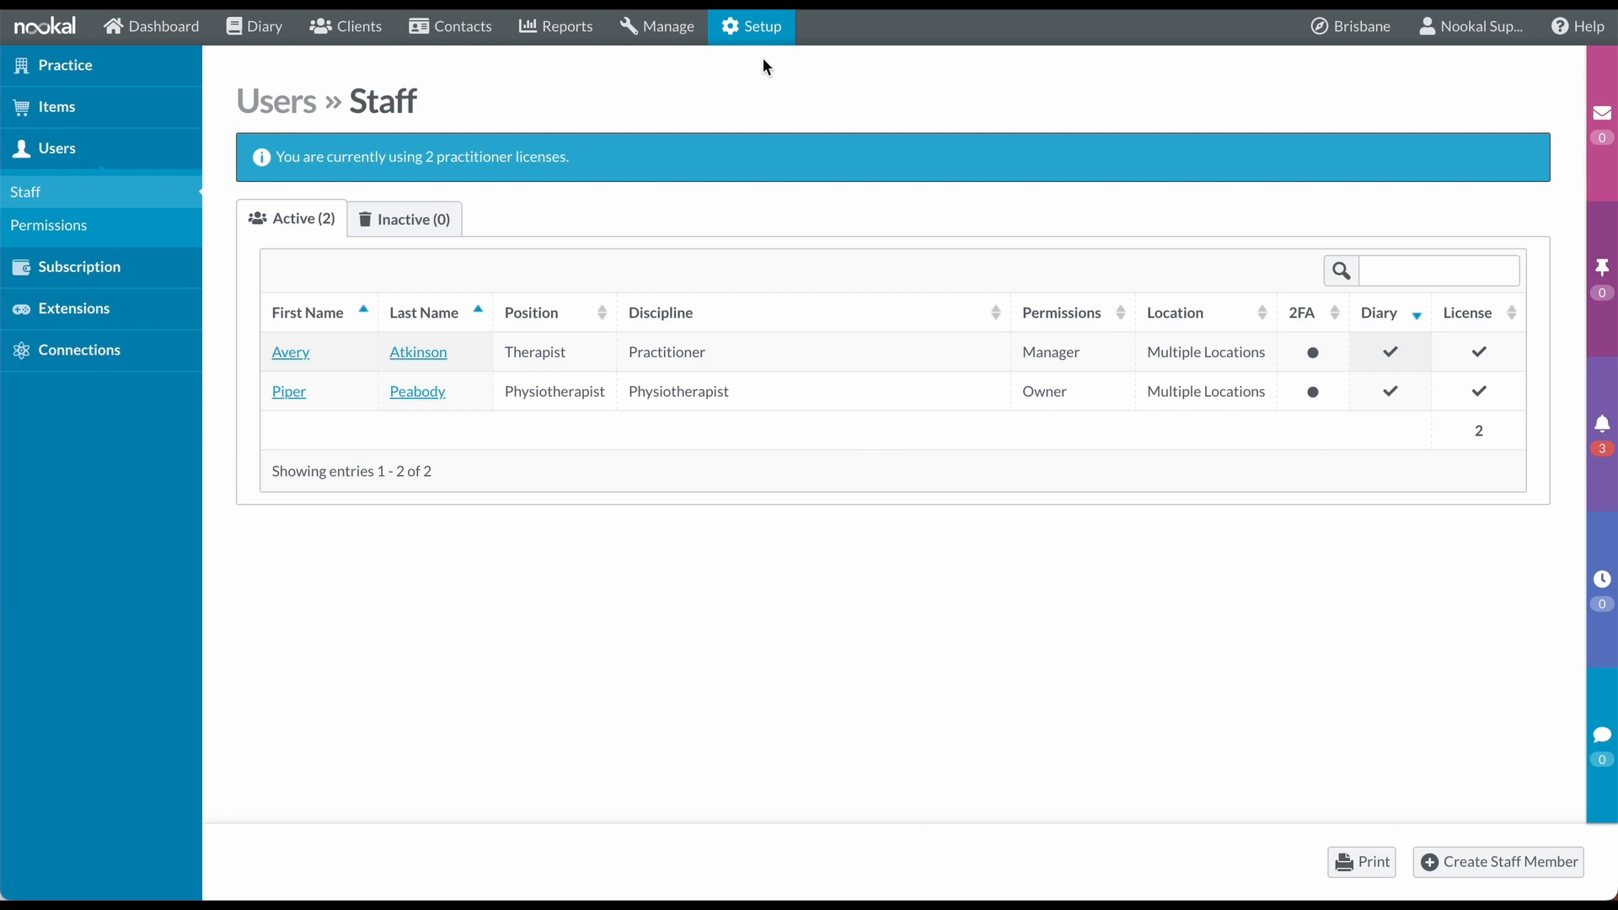
Open the Initial Consultation service for editing from the services list in the setup.
left_click(753, 26)
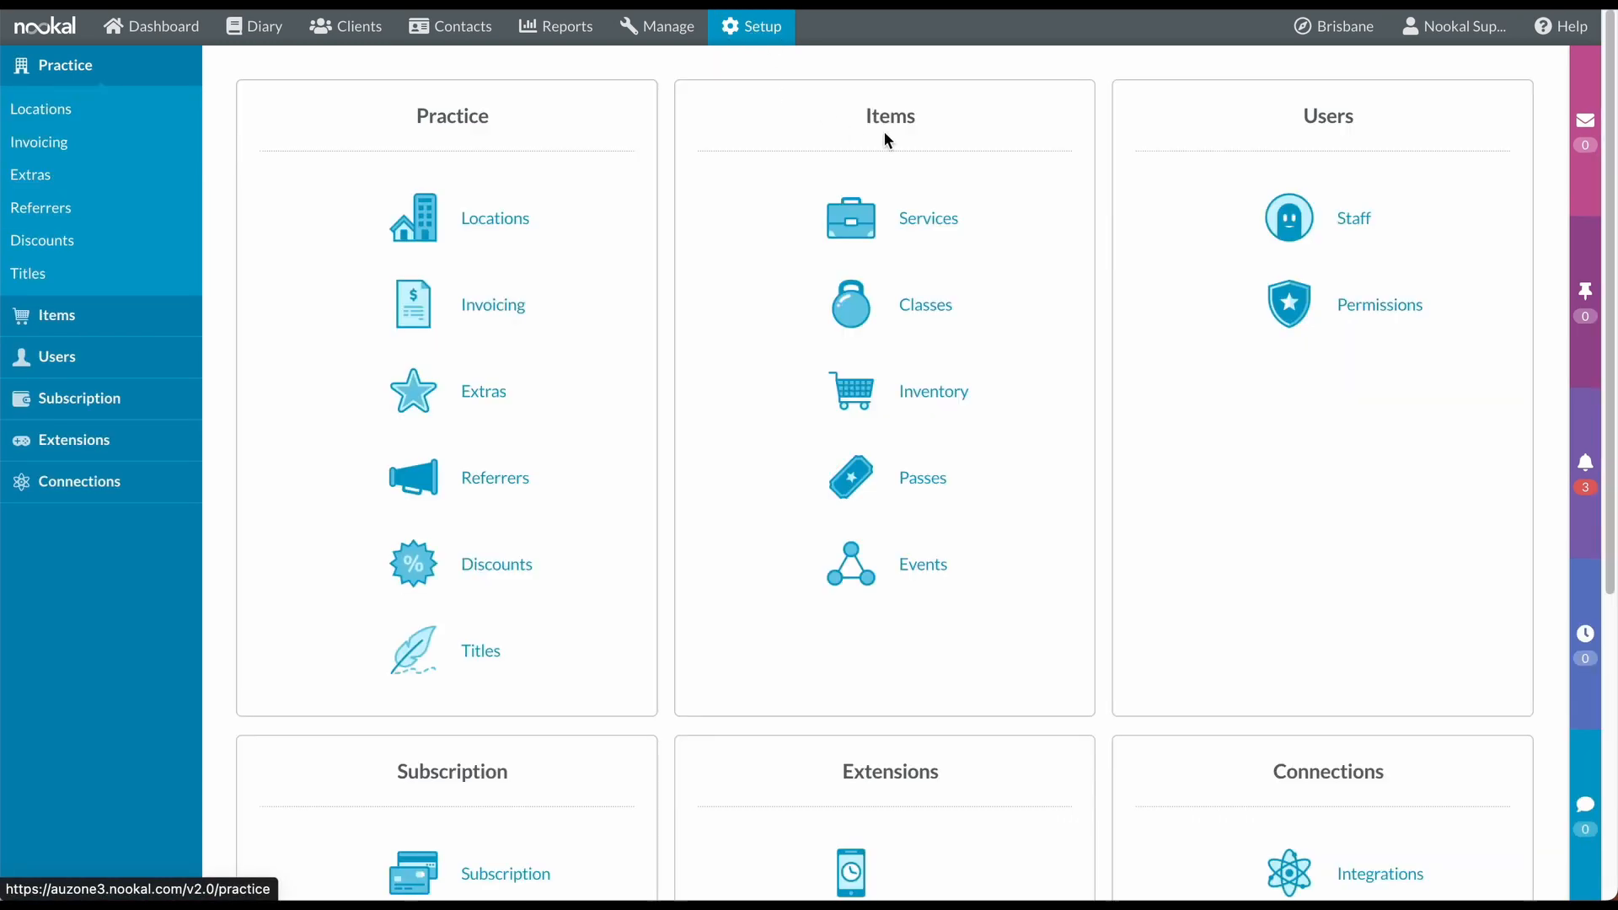
left_click(920, 219)
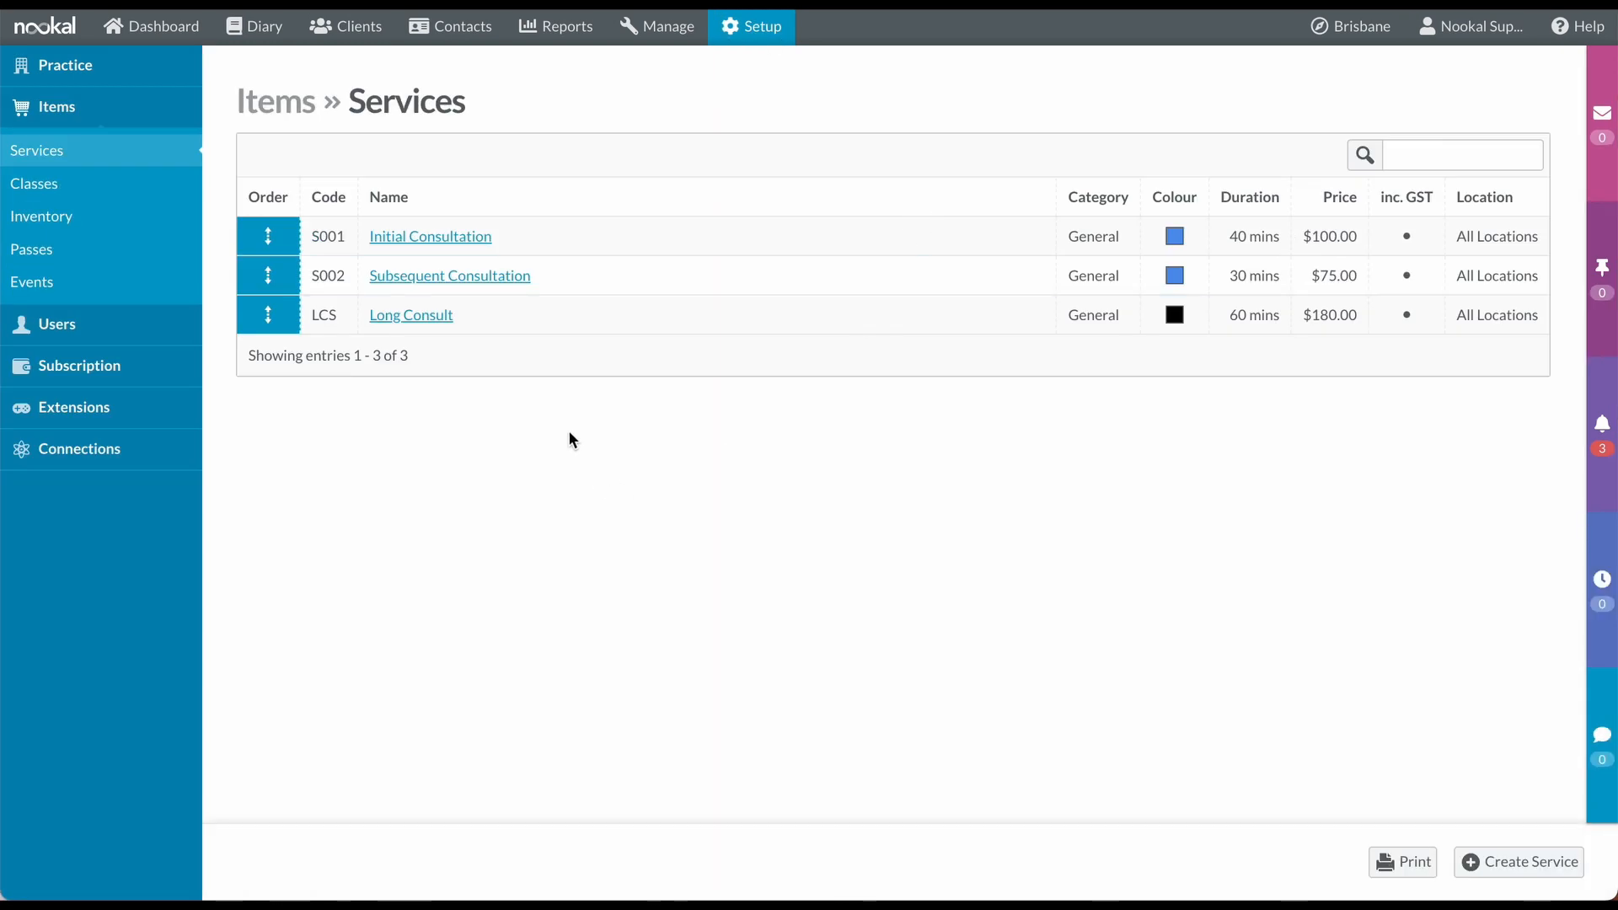
left_click(438, 240)
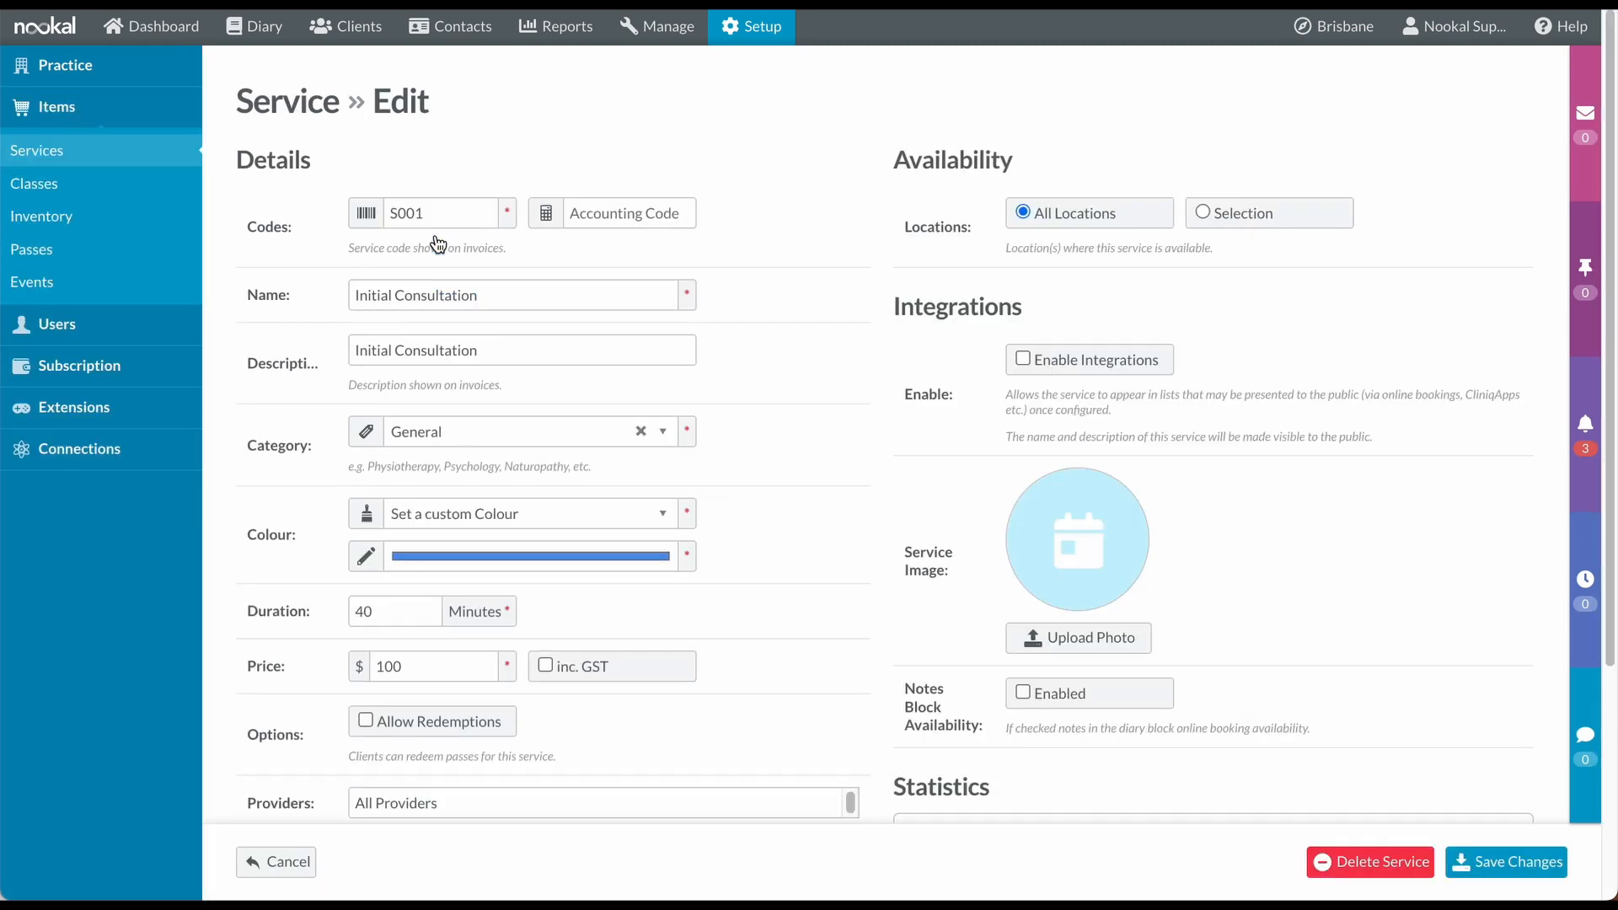
Enable integrations for the service, with online name "Initial Appointment (30 minutes)" and description "A 30 minute assessment of....".
left_click(1112, 370)
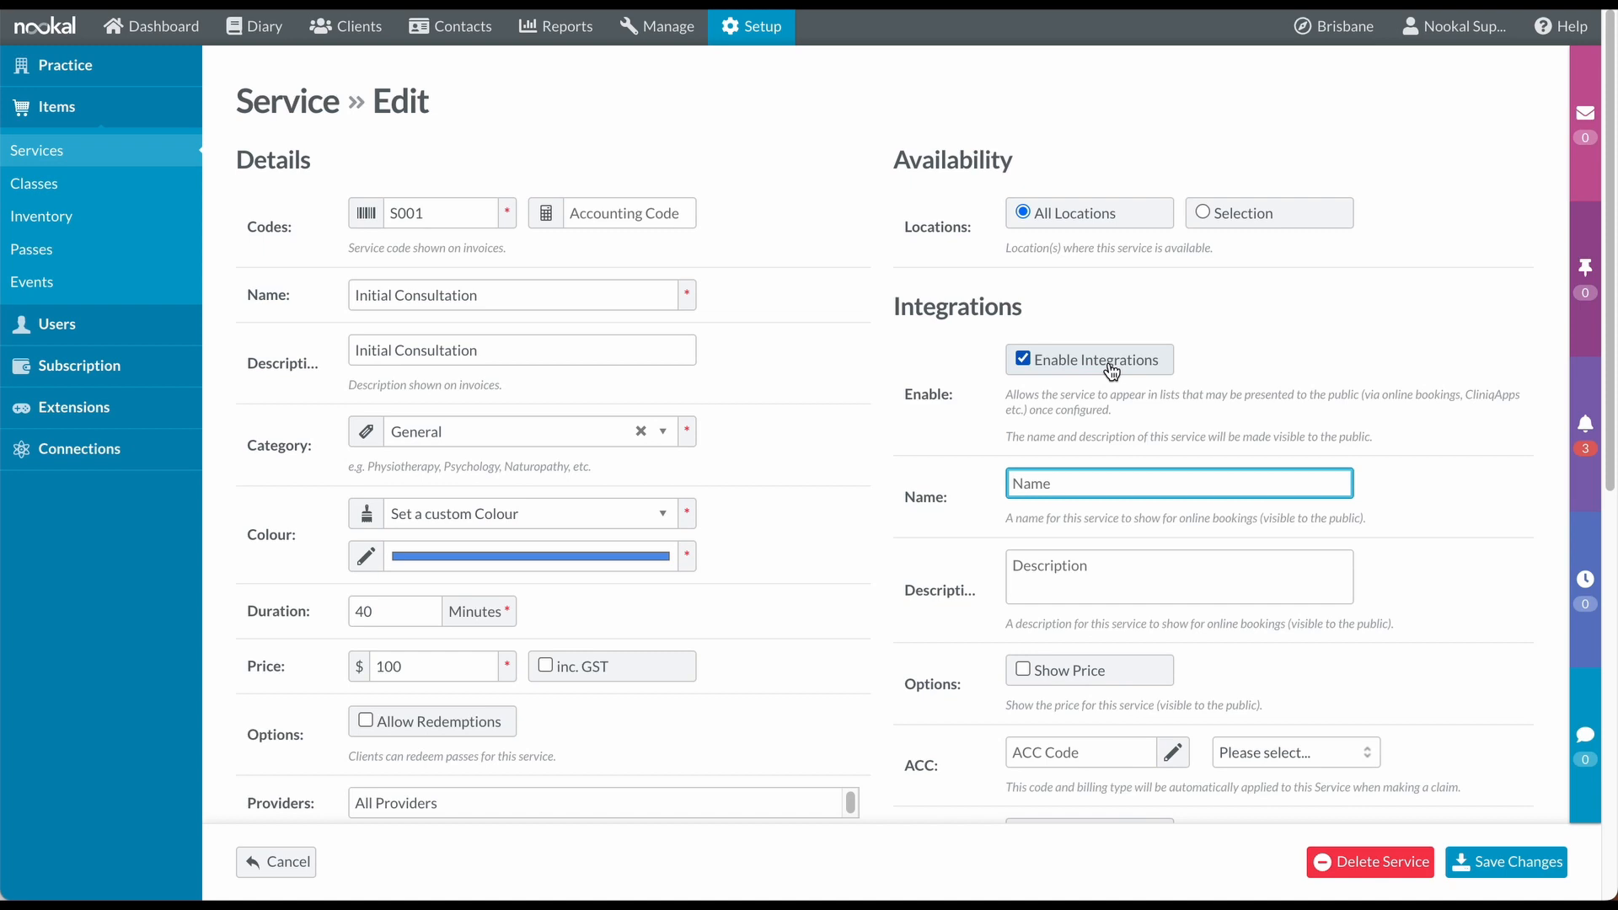
scroll(1297, 374, "down", 1)
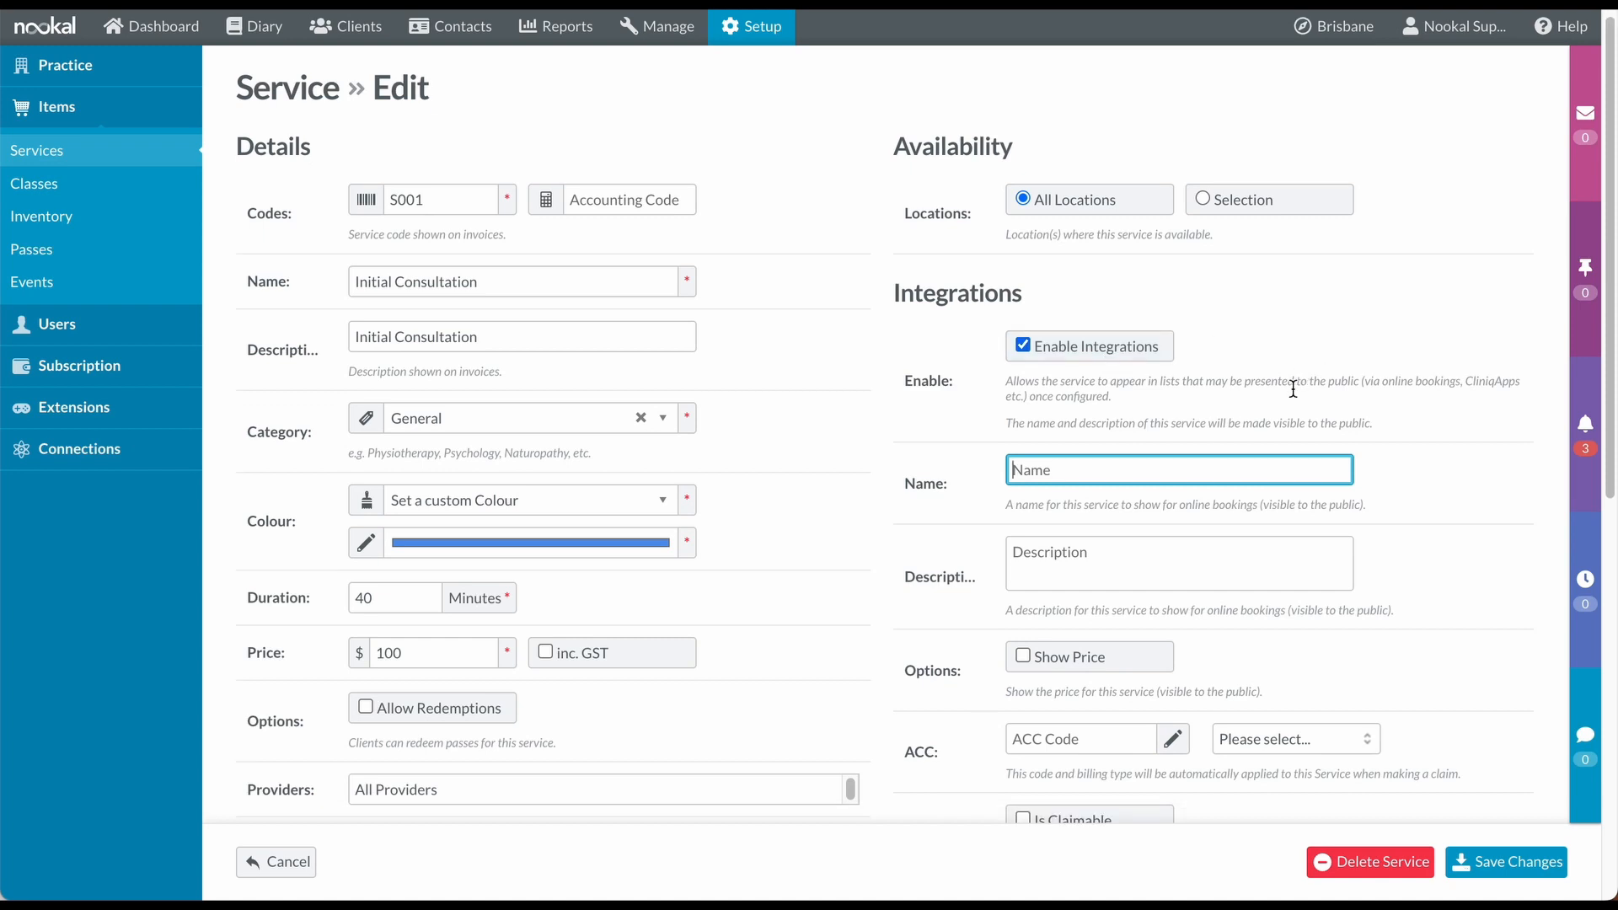
type("Initial Appointment (30 minutes)")
left_click(1142, 548)
type("A 30 minute a")
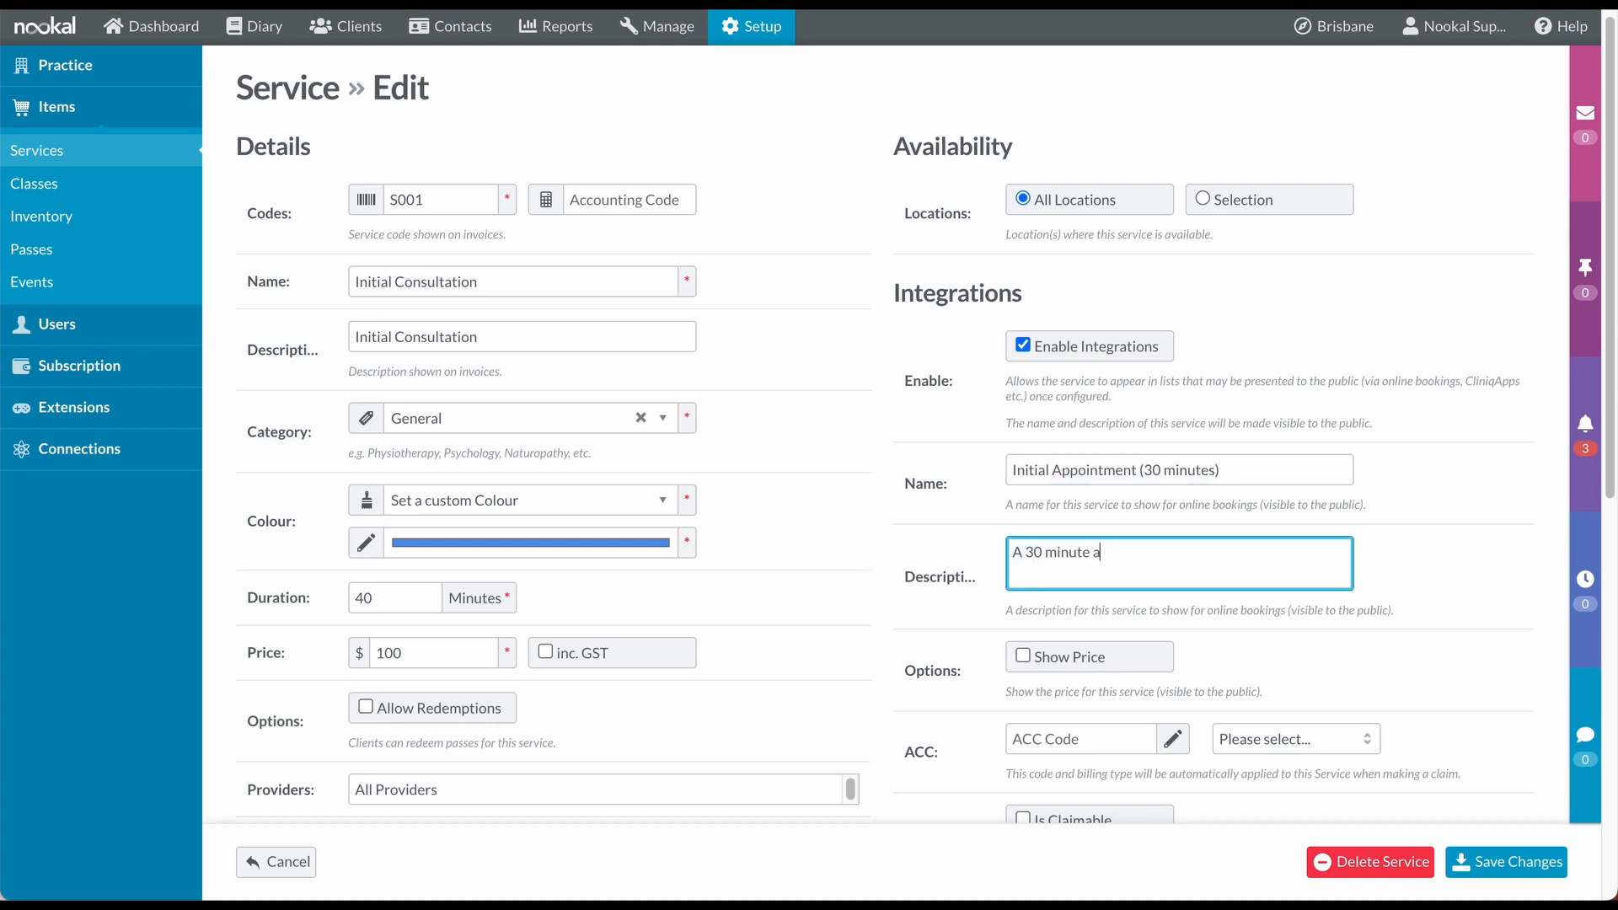
type("ssessment of....")
scroll(1053, 653, "down", 1)
left_click(1045, 647)
left_click(1057, 644)
scroll(1432, 539, "down", 6)
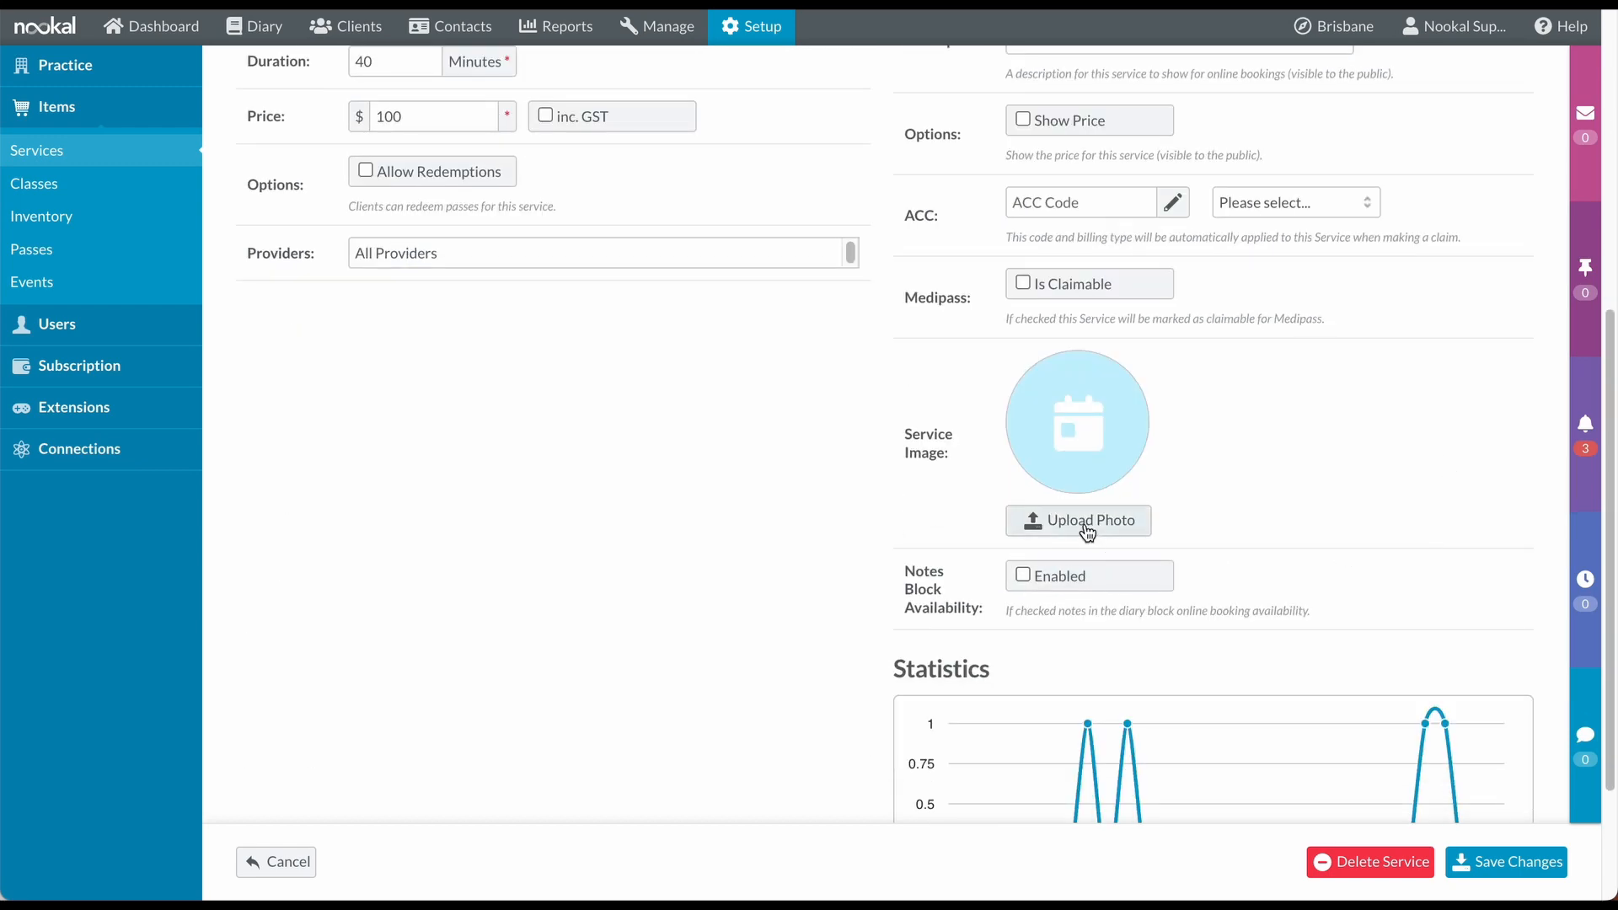
left_click(1087, 531)
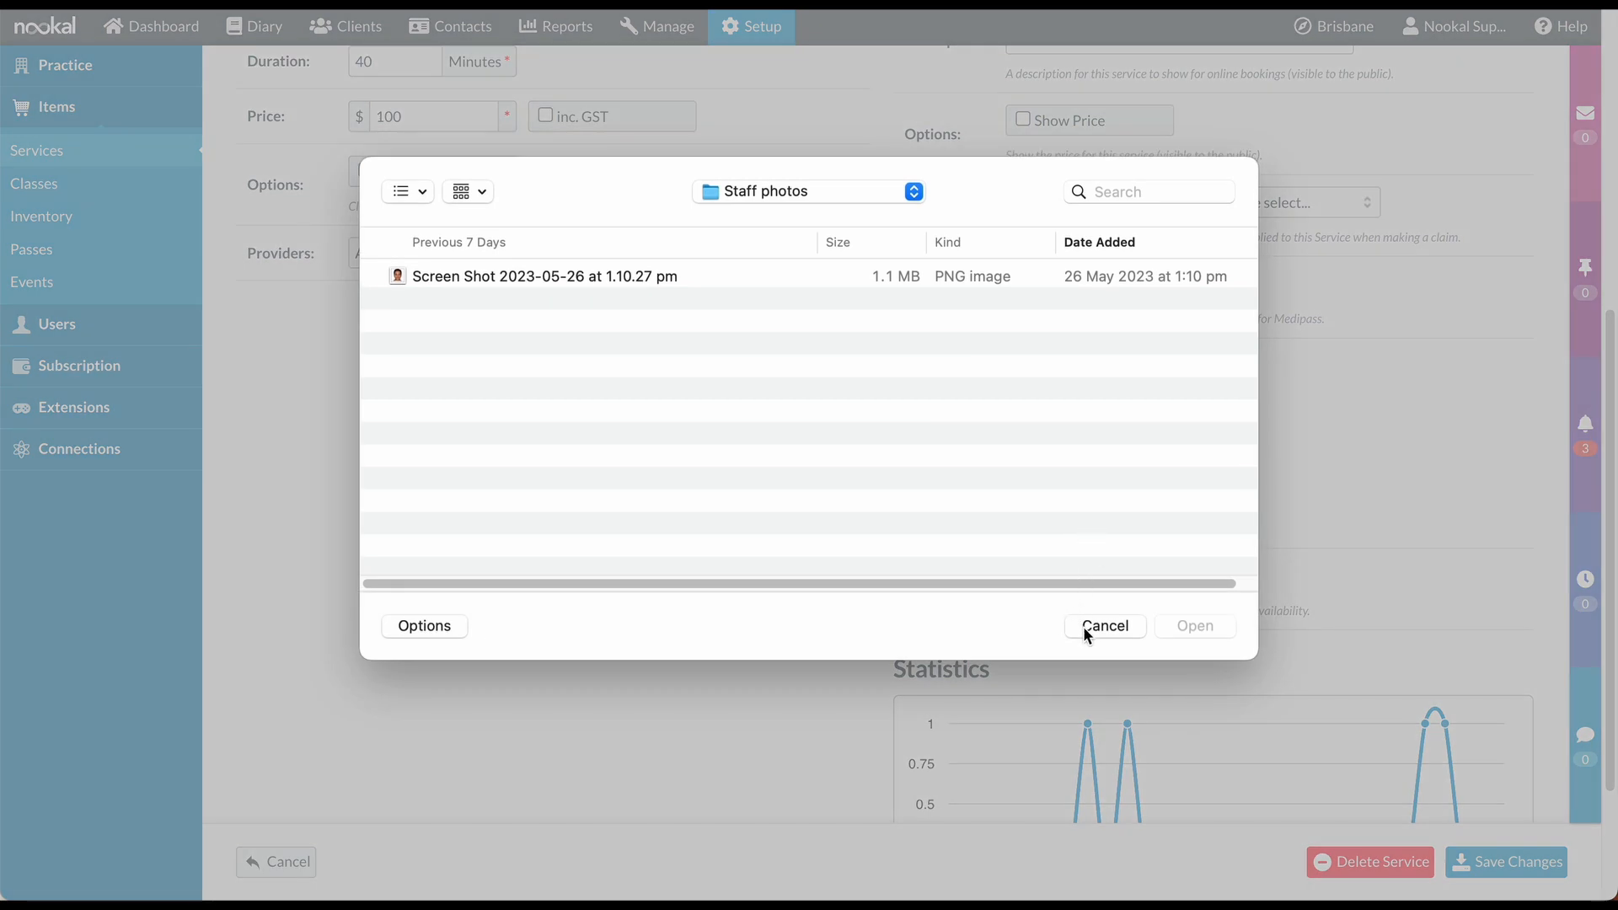
left_click(1087, 626)
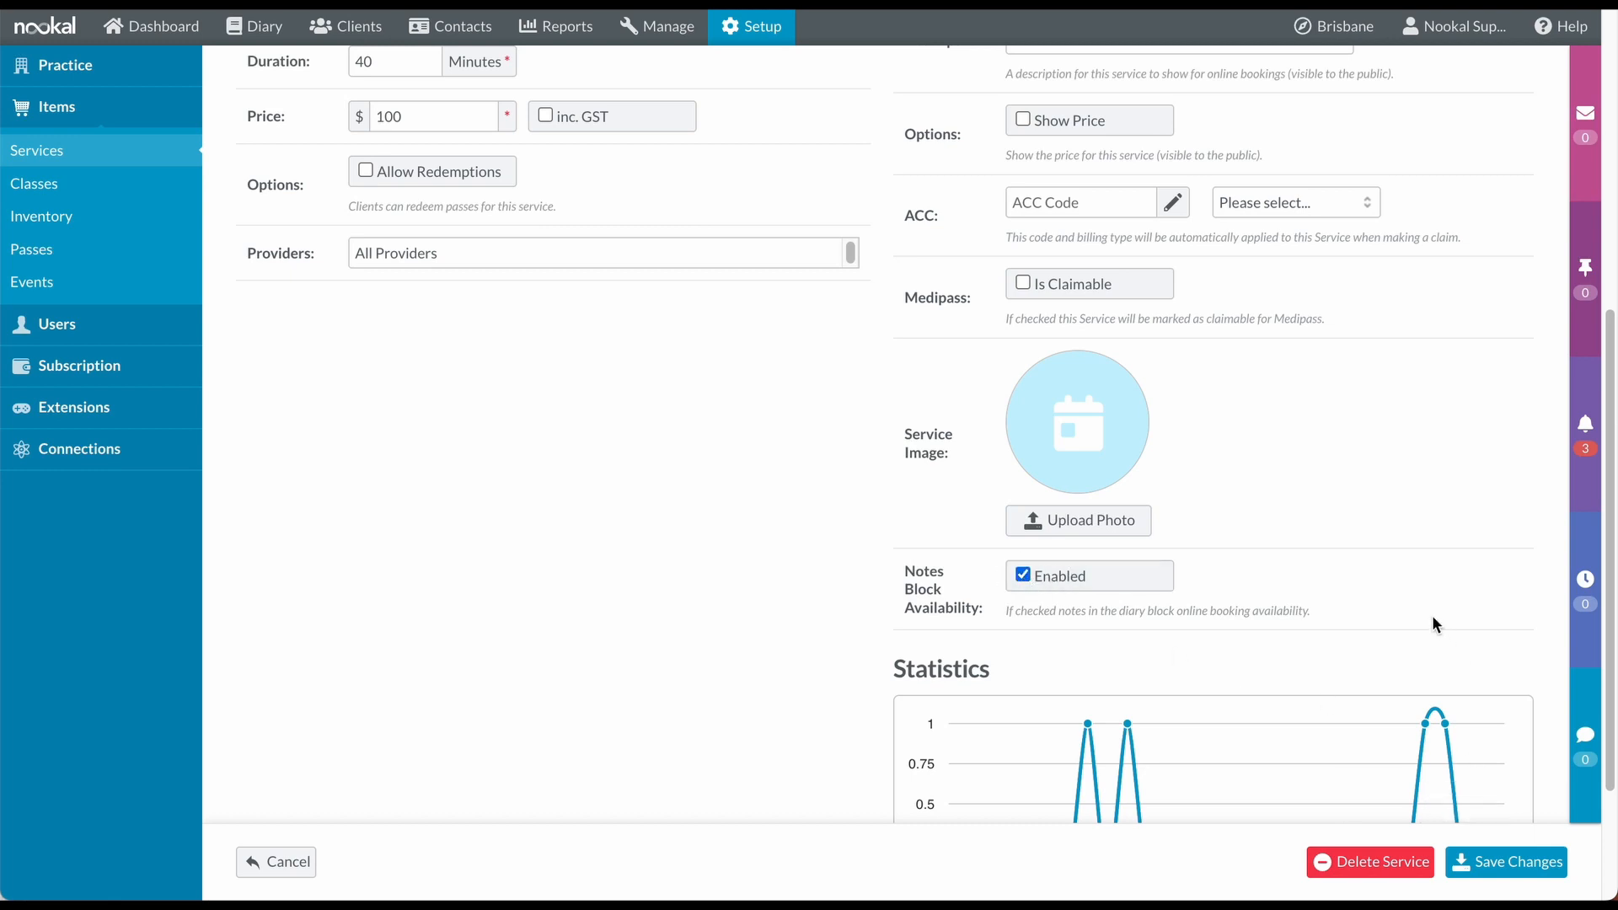
Save the changes to the Initial Consultation service.
left_click(1496, 873)
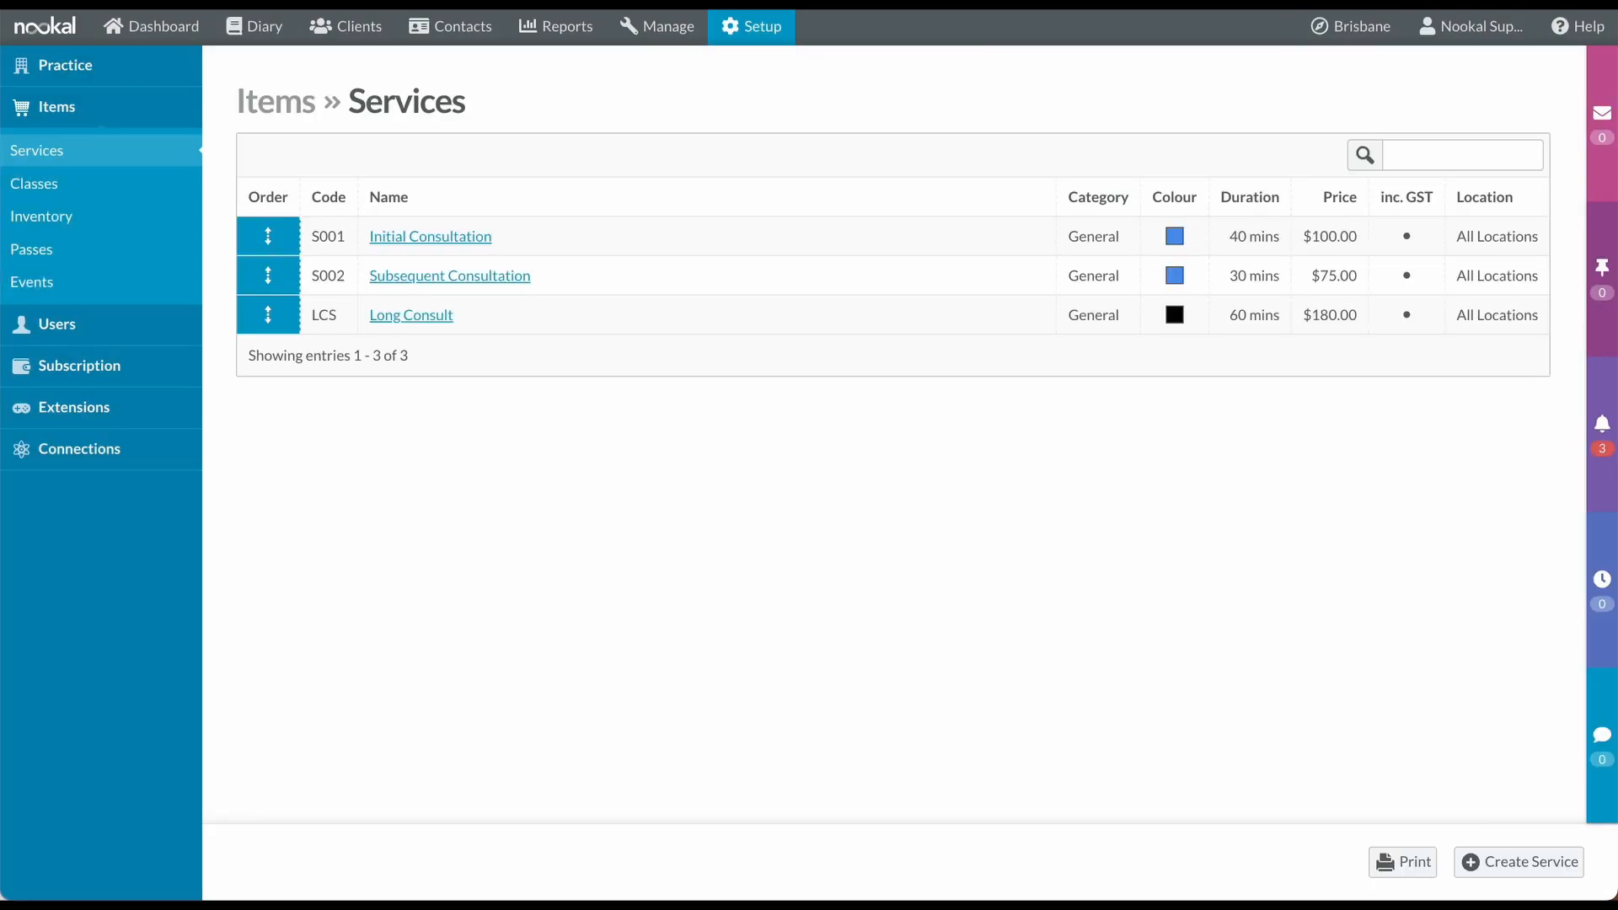
Open the Group Therapy Session class from the classes list in the setup and enable its integrations.
left_click(769, 30)
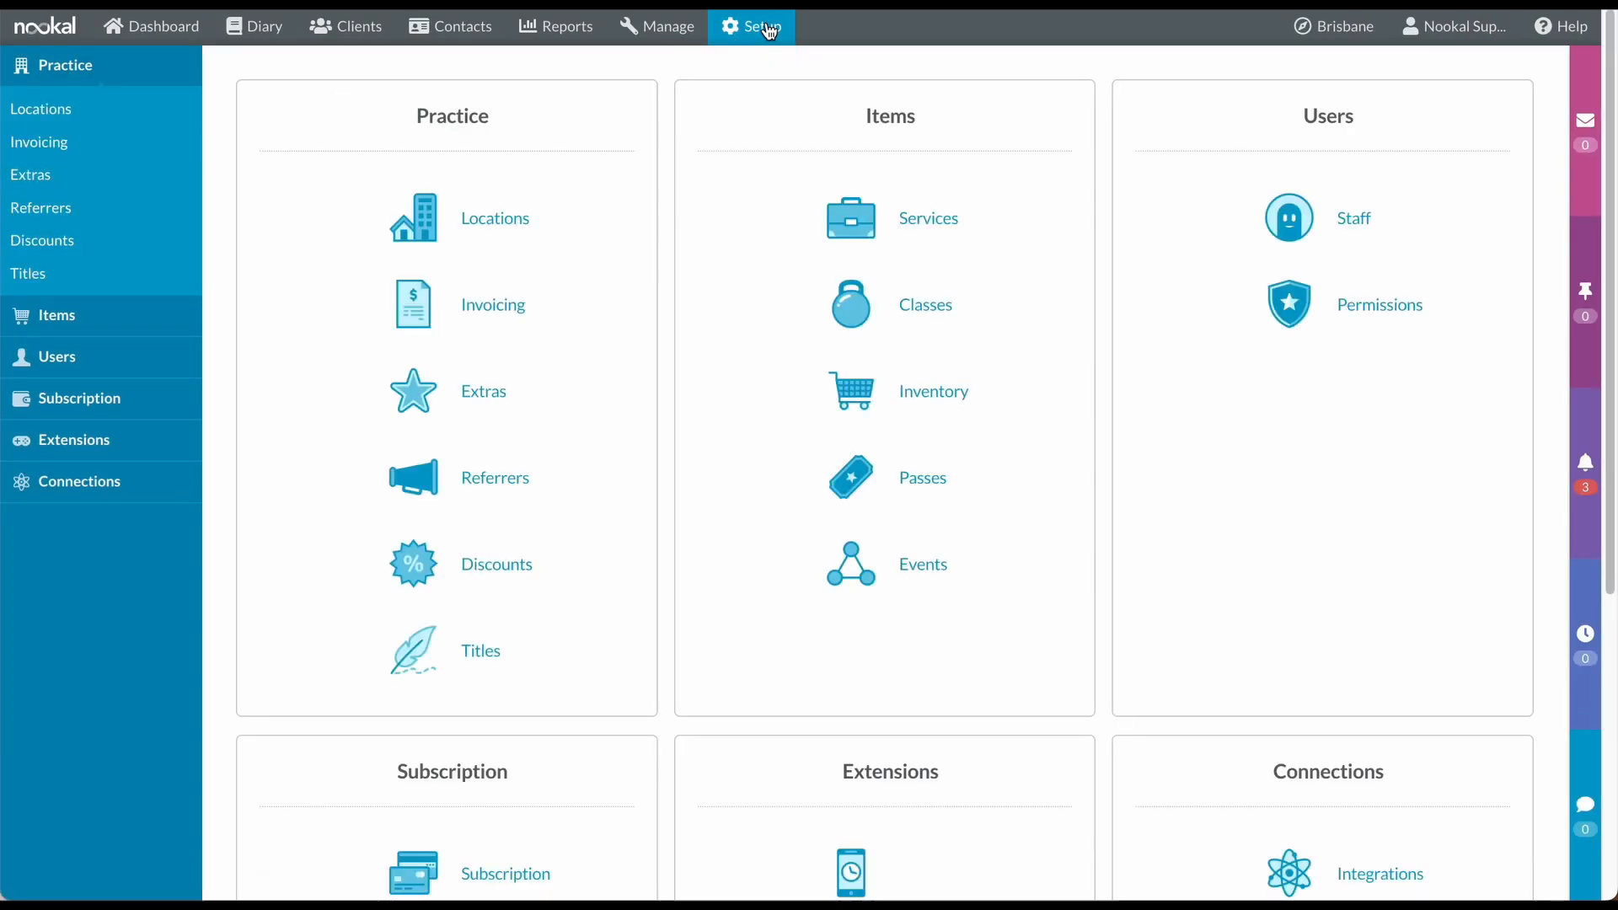
left_click(929, 299)
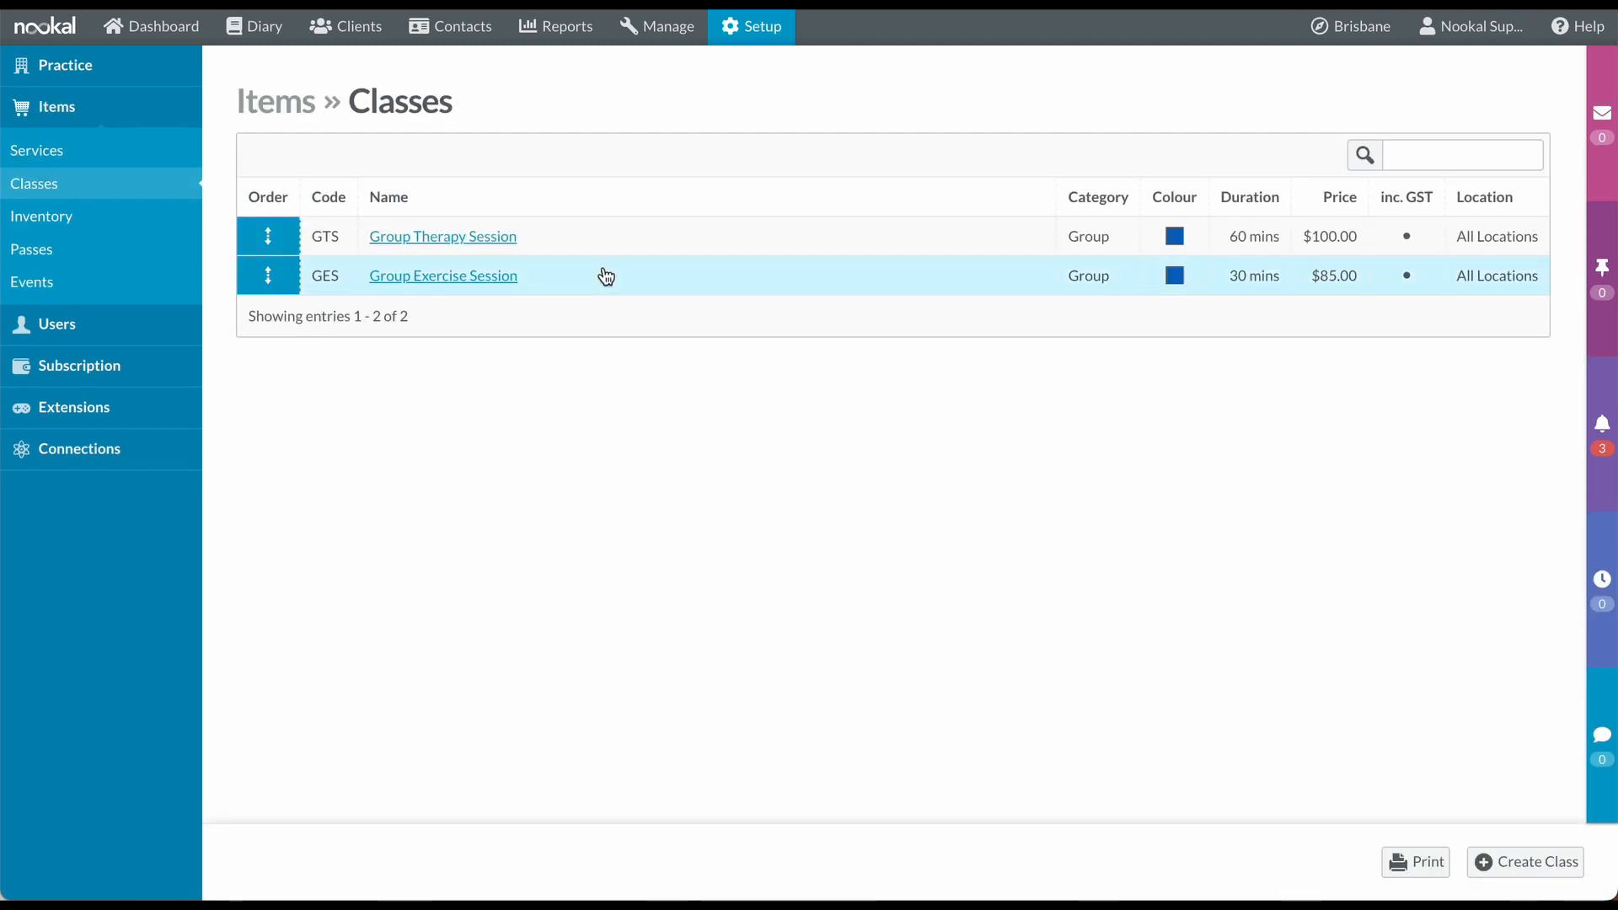
left_click(470, 238)
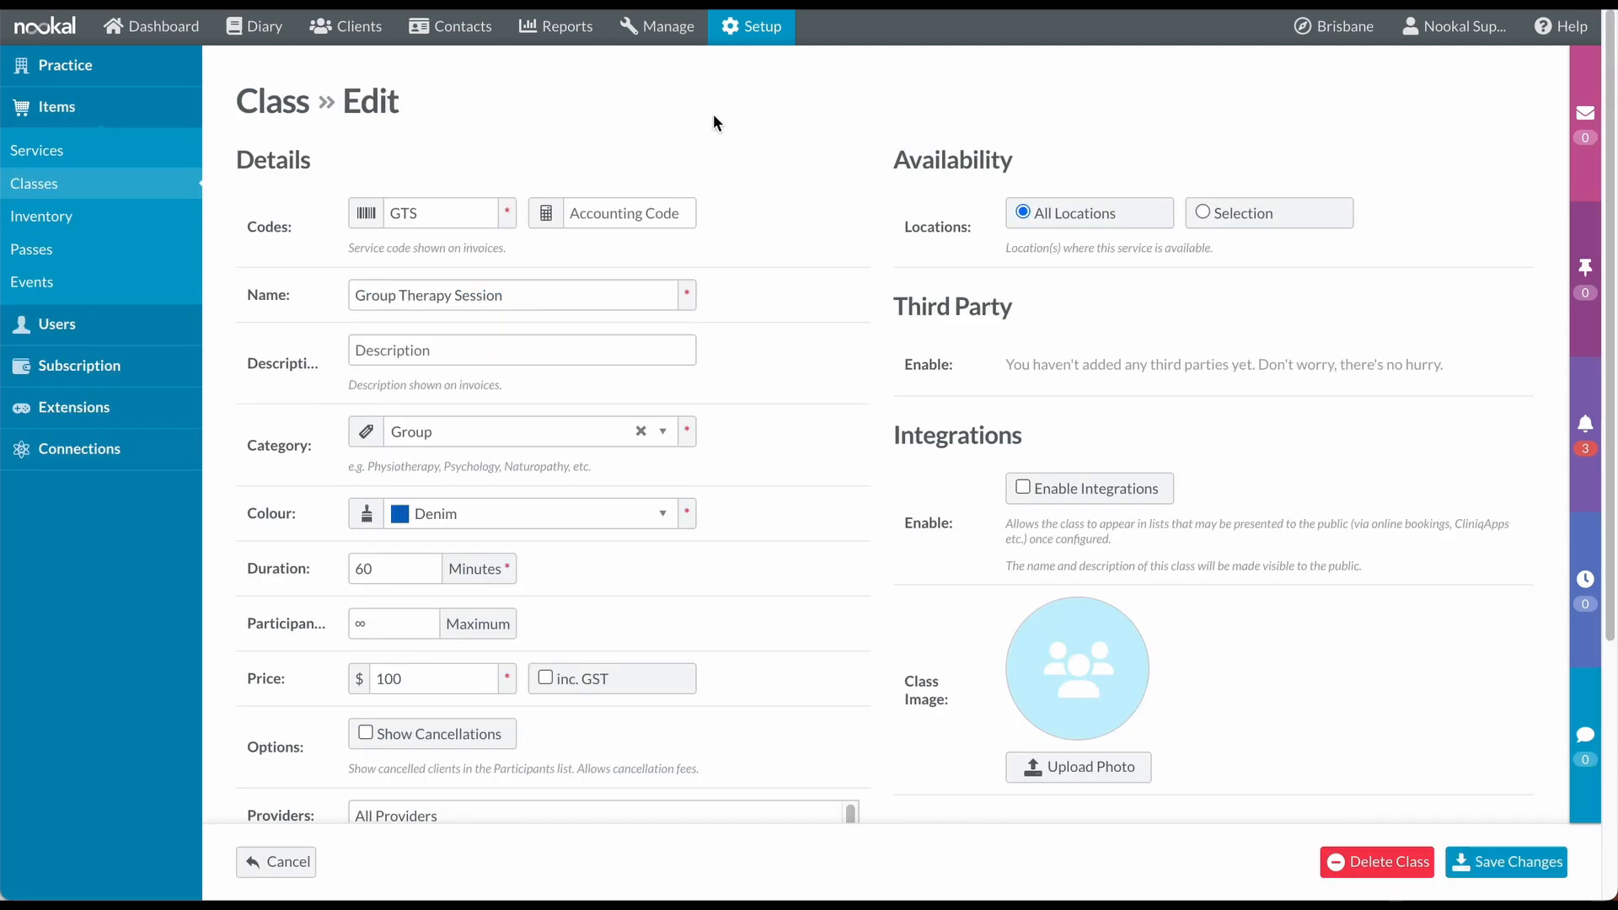
left_click(1112, 489)
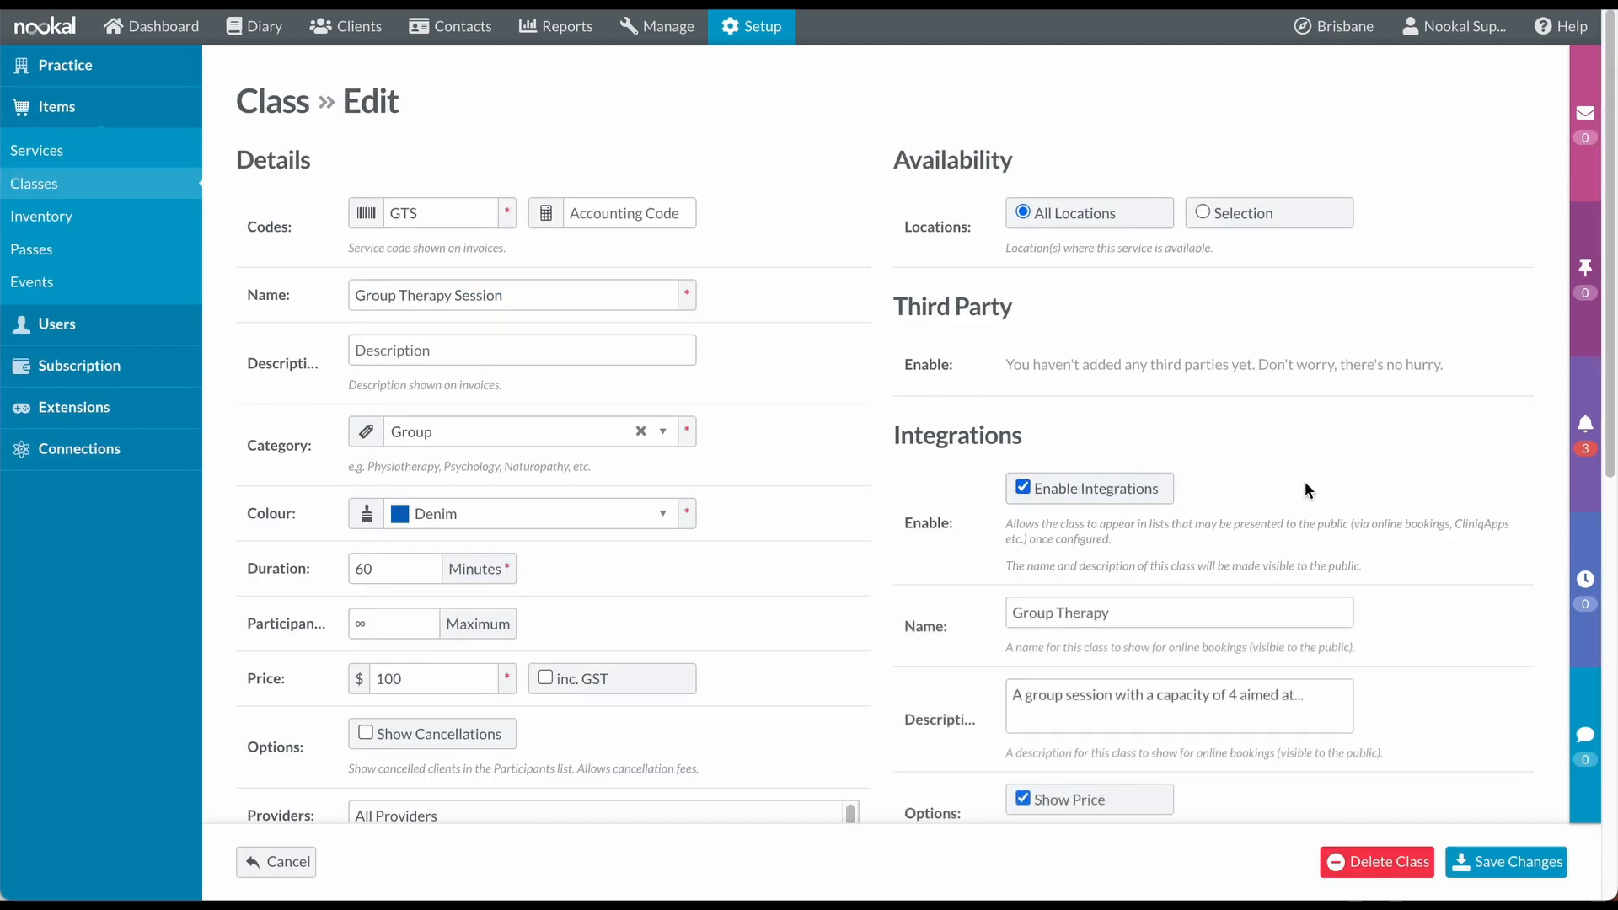
Save the integration changes to the Group Therapy Session class.
scroll(1431, 397, "down", 3)
scroll(1394, 362, "down", 7)
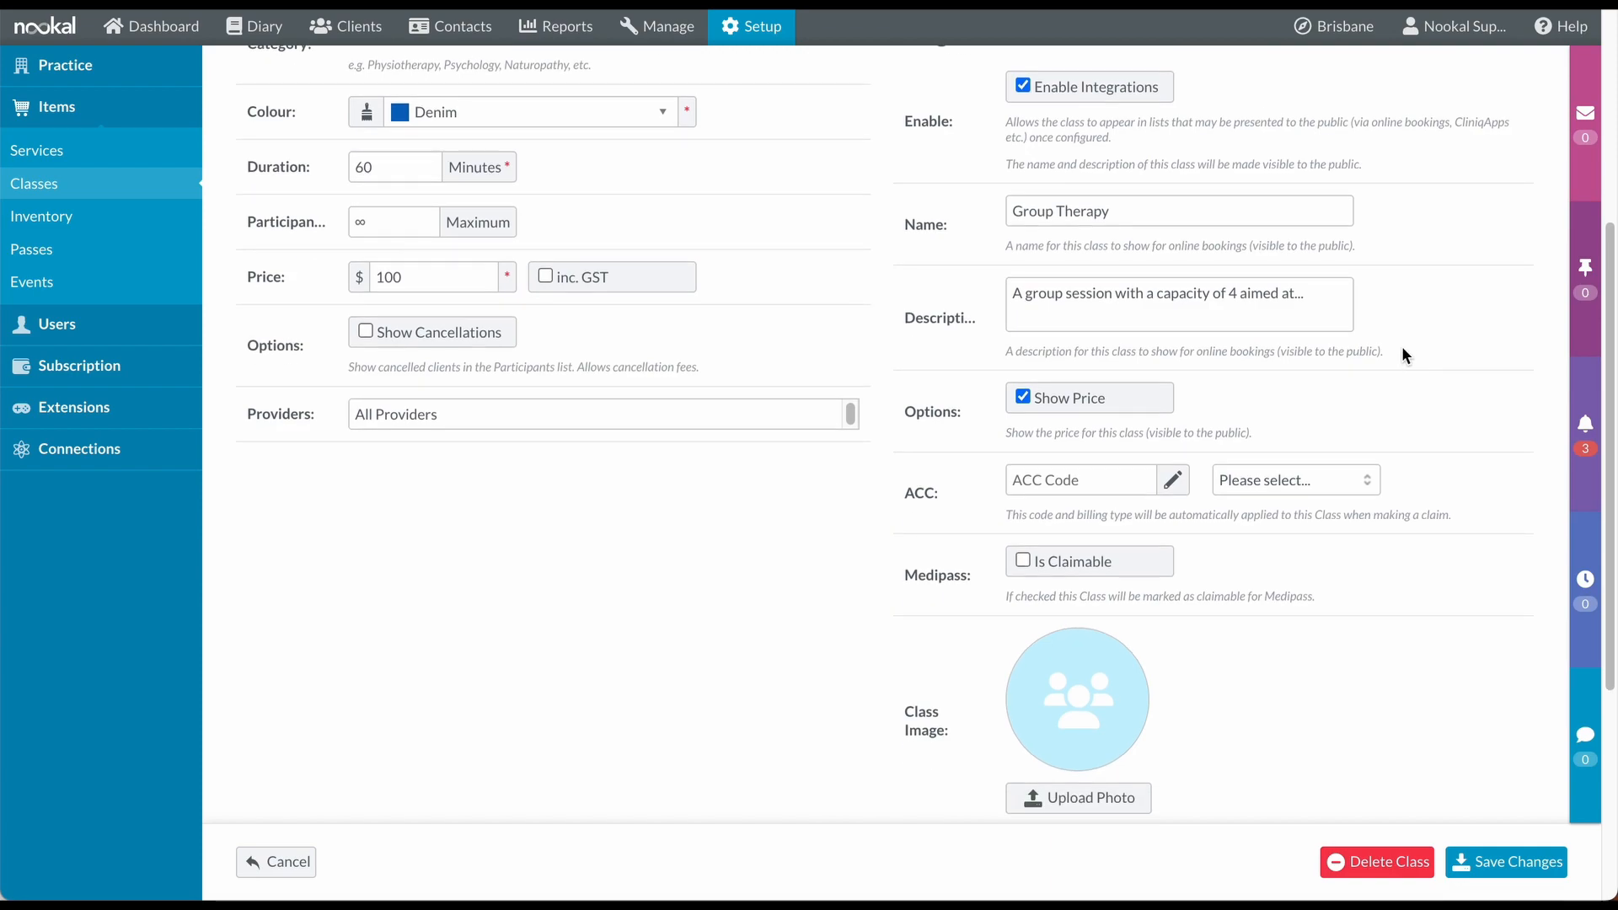
left_click(1505, 862)
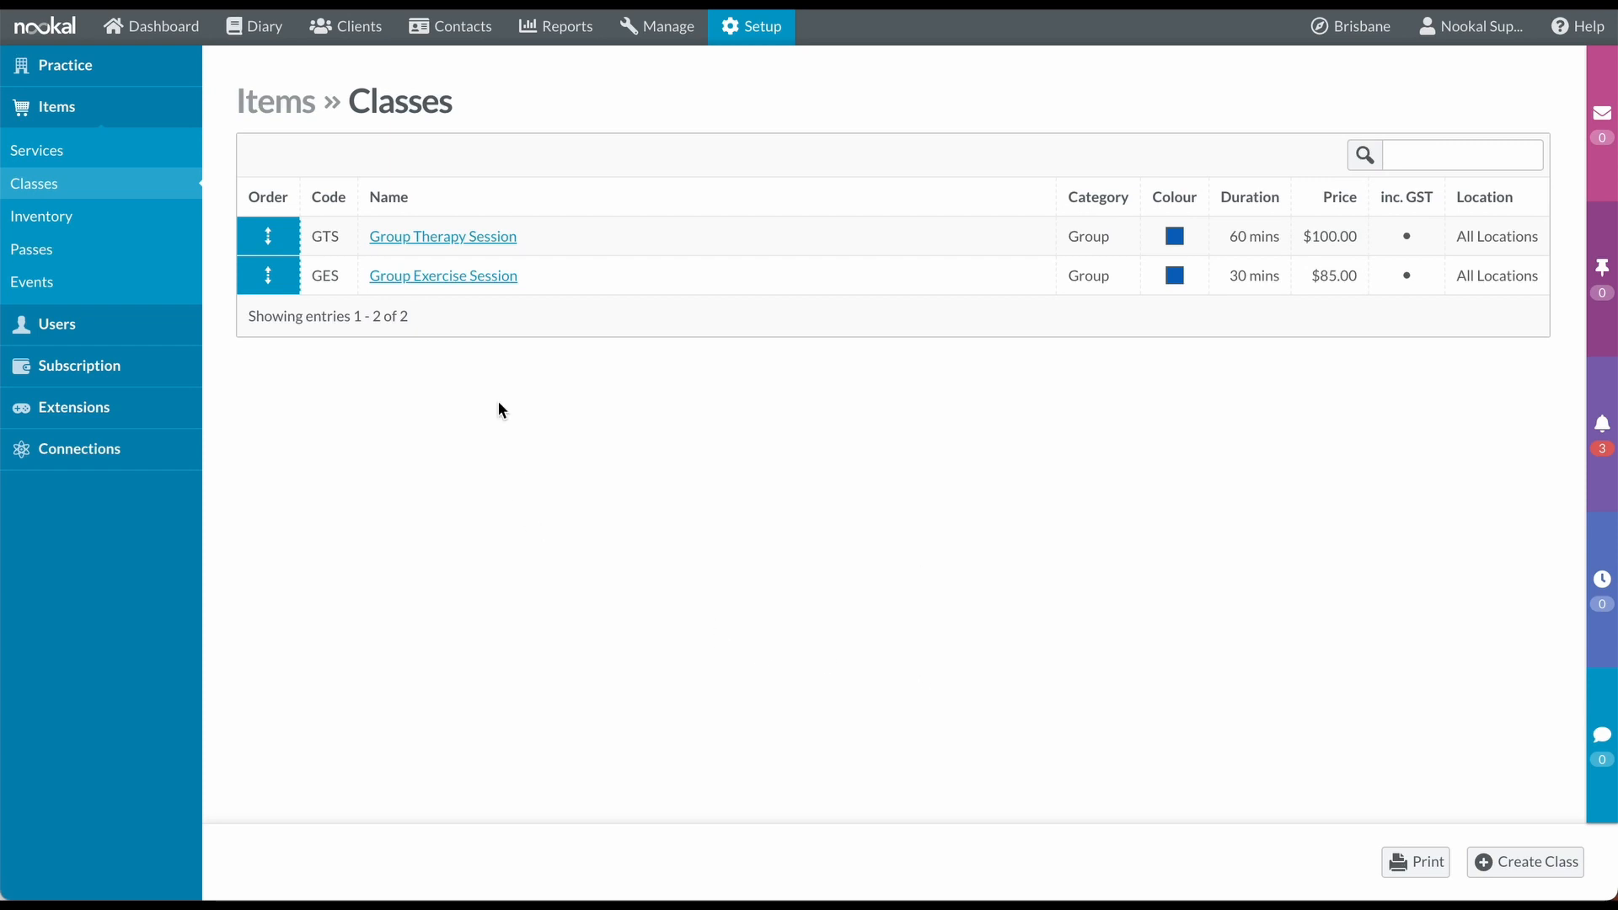
Go to the Brisbane diary and open a new entry in the 11 AM slot on Monday, May 29, 2023.
left_click(264, 30)
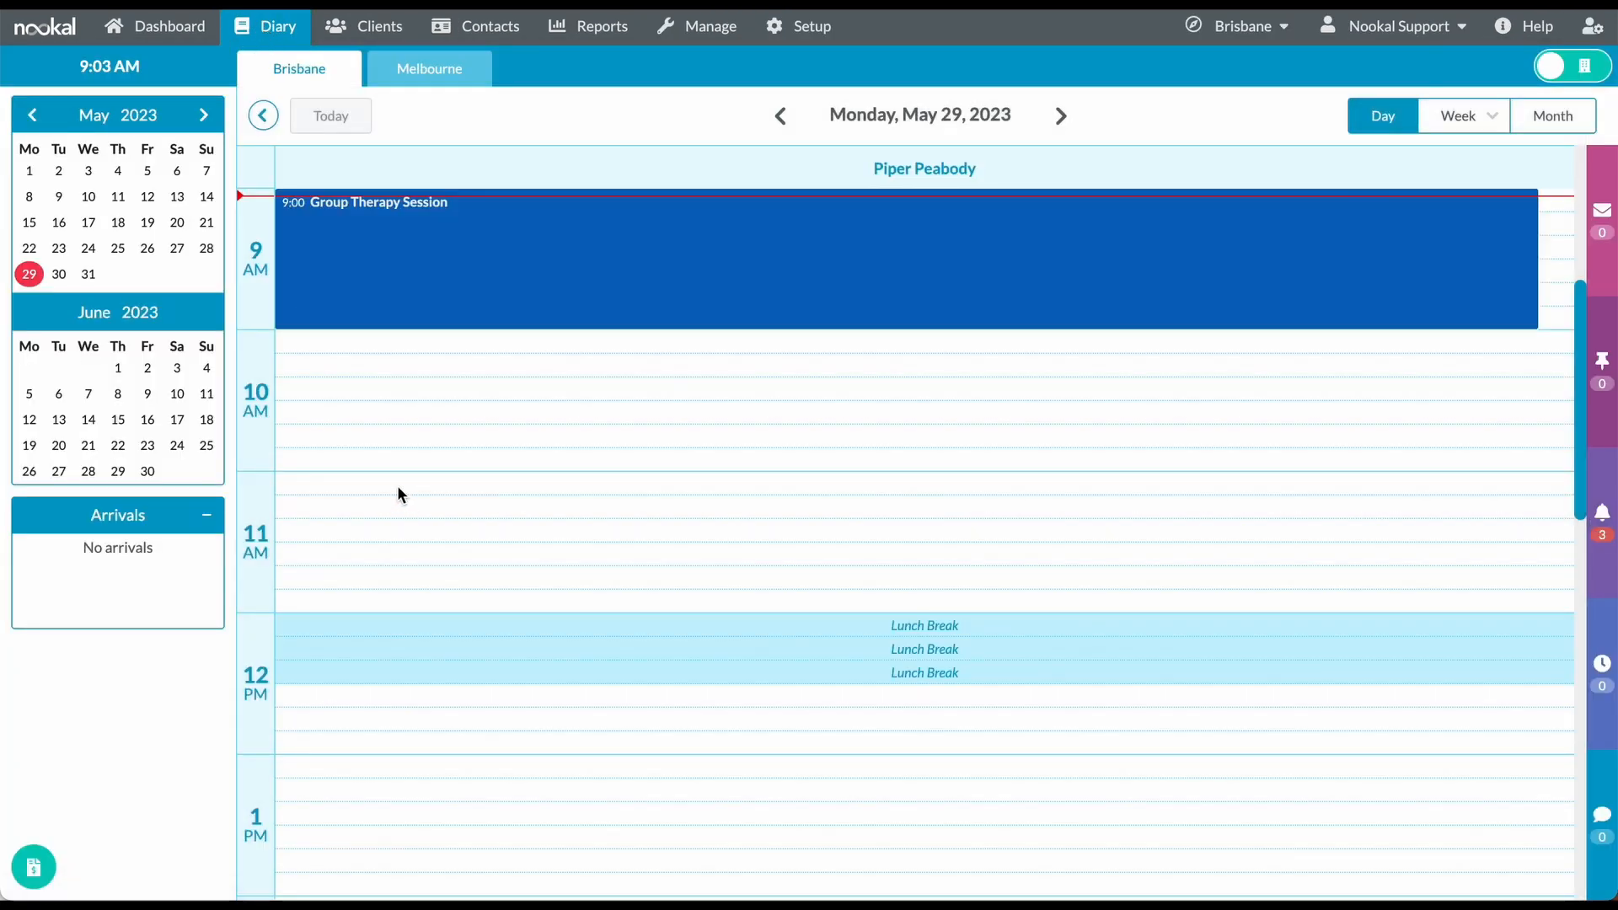
left_click(292, 478)
left_click(271, 371)
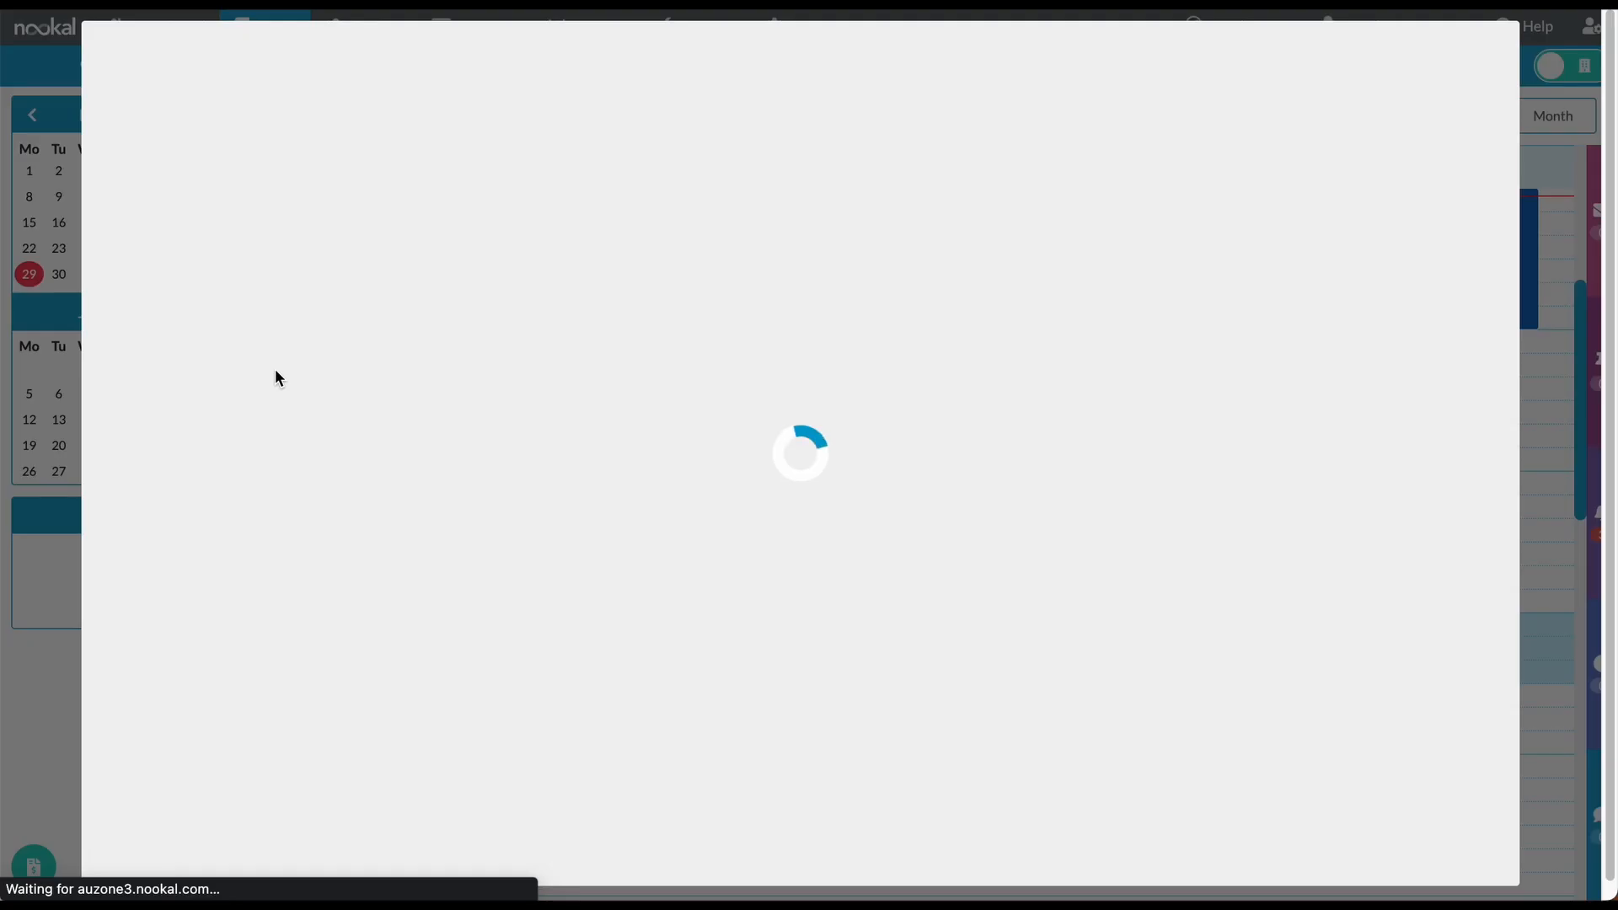
left_click(1412, 848)
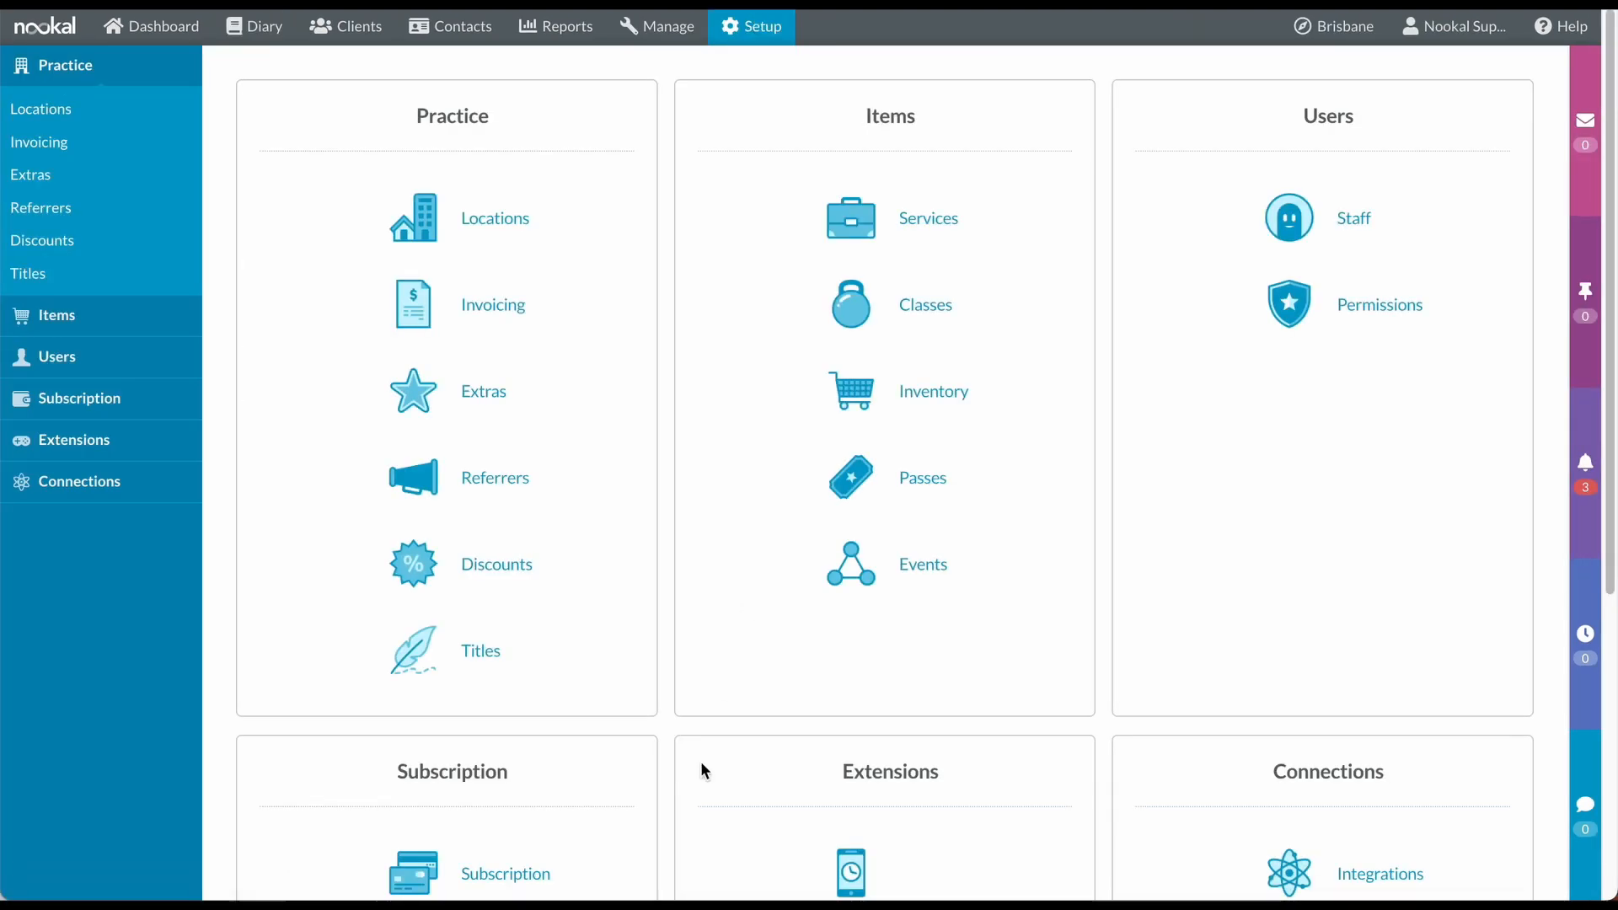
Open the Brisbane location's settings under Online Bookings - New in the setup.
scroll(787, 633, "down", 3)
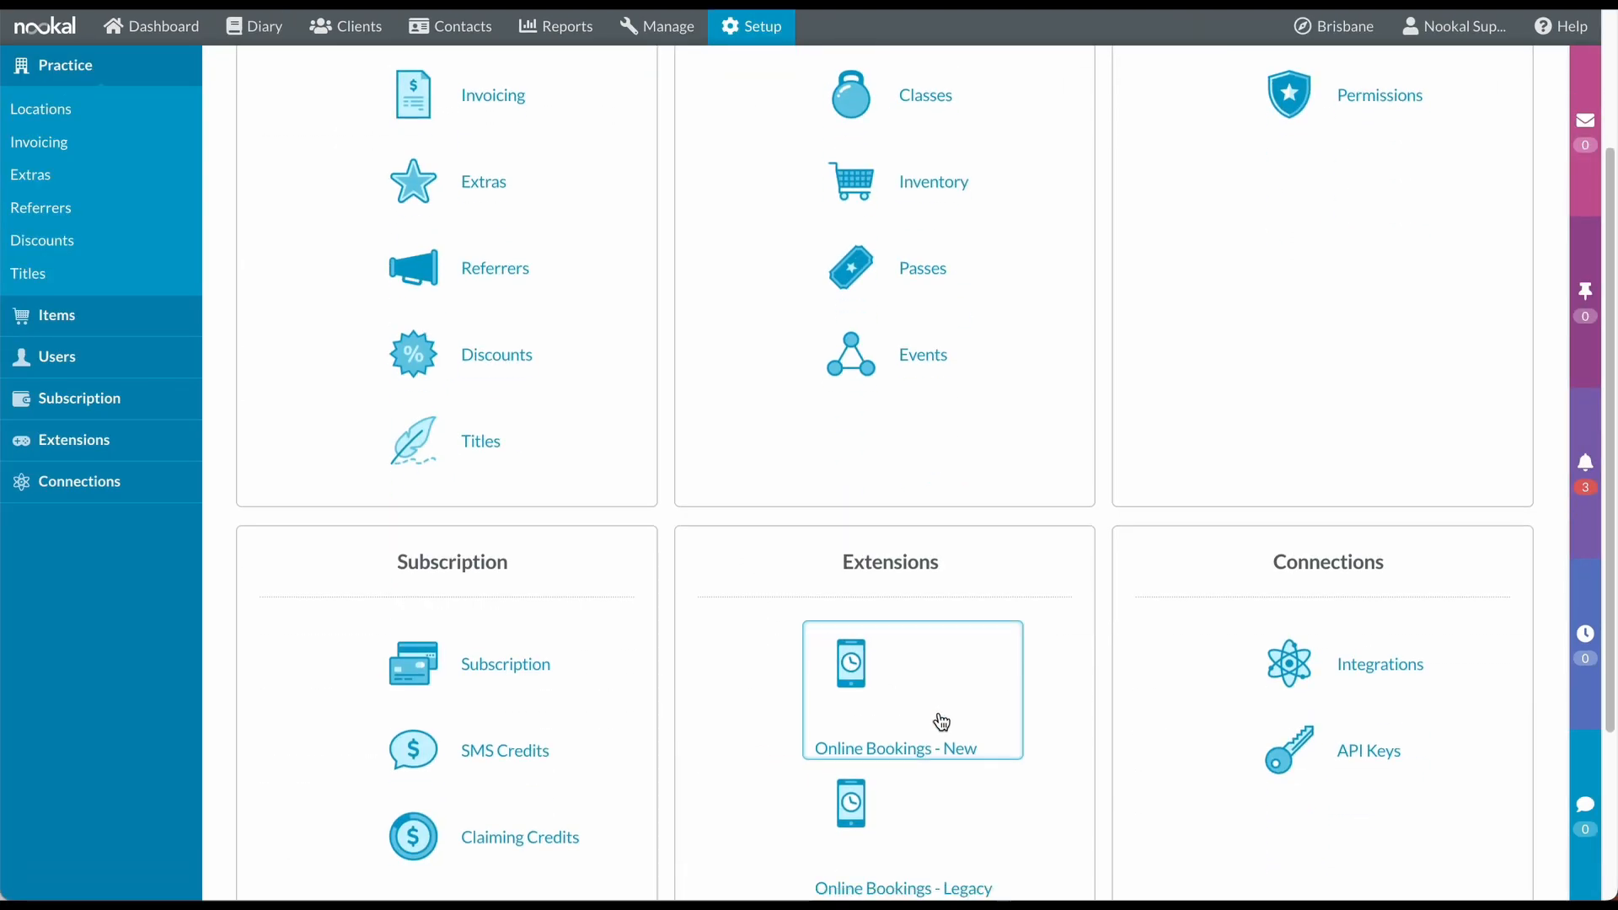
left_click(941, 722)
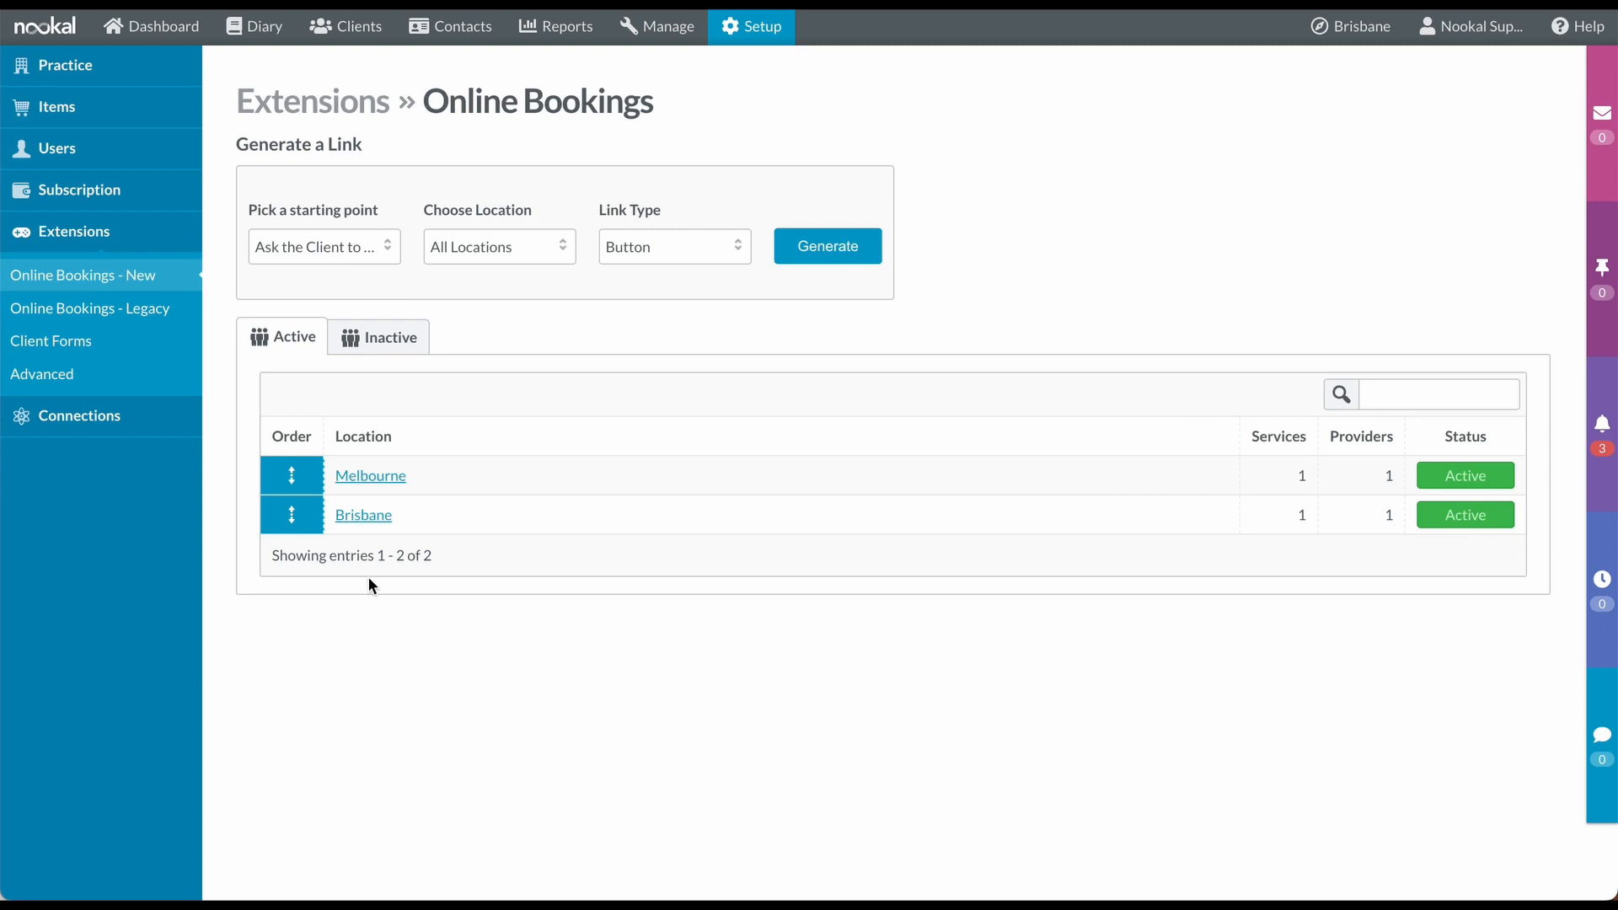
left_click(356, 516)
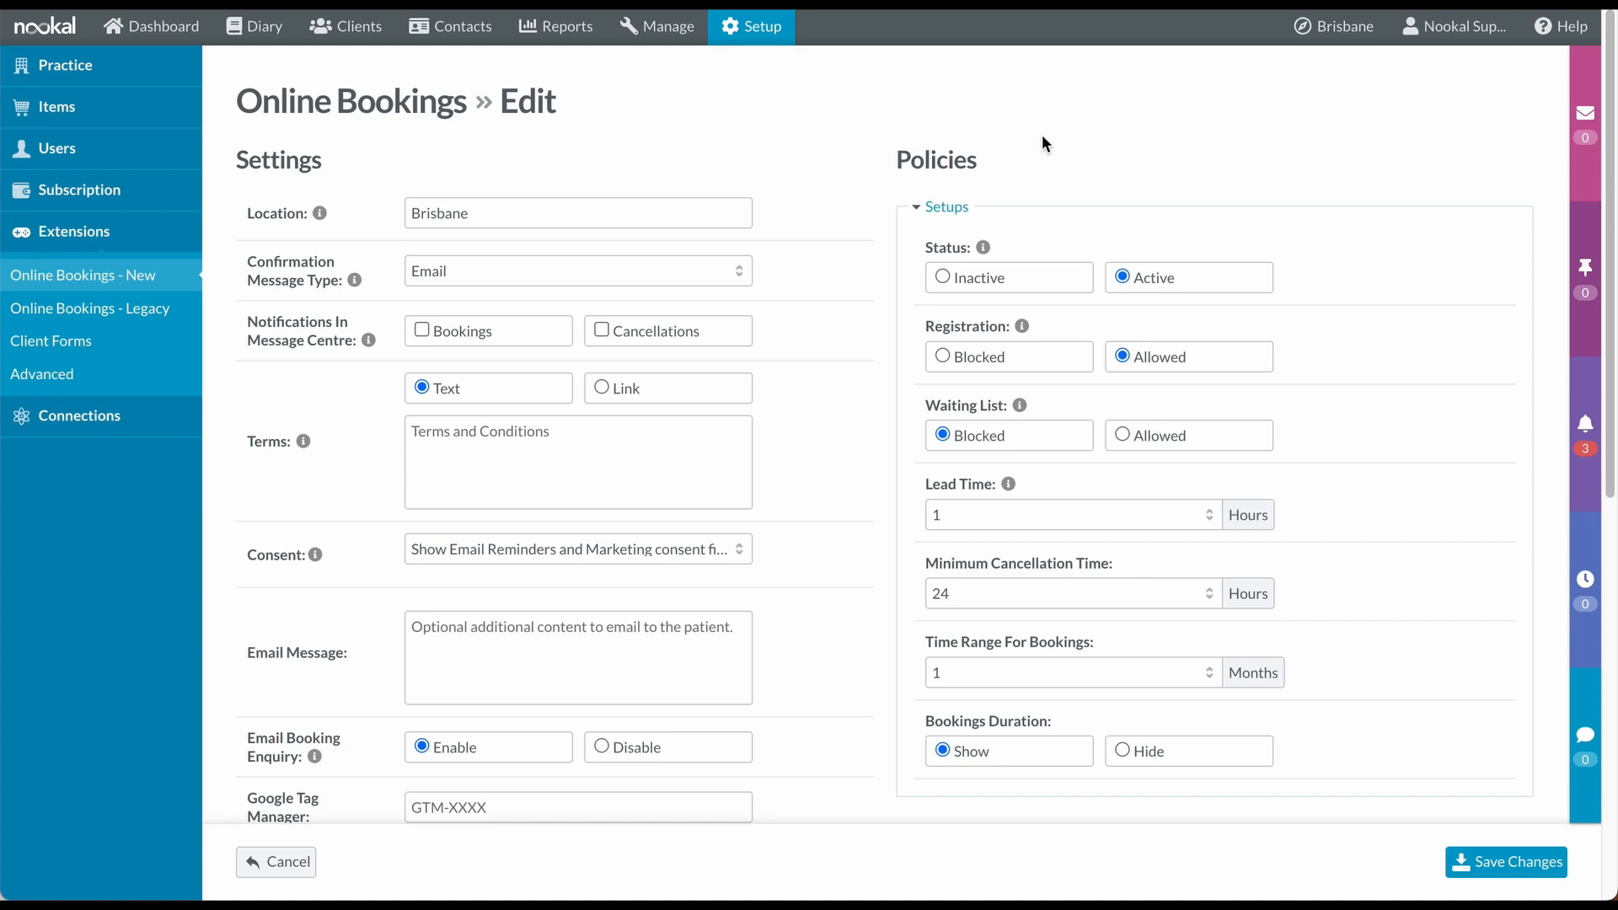
Rename the online bookings location as "Allied Health Group- Brisbane".
left_click(515, 213)
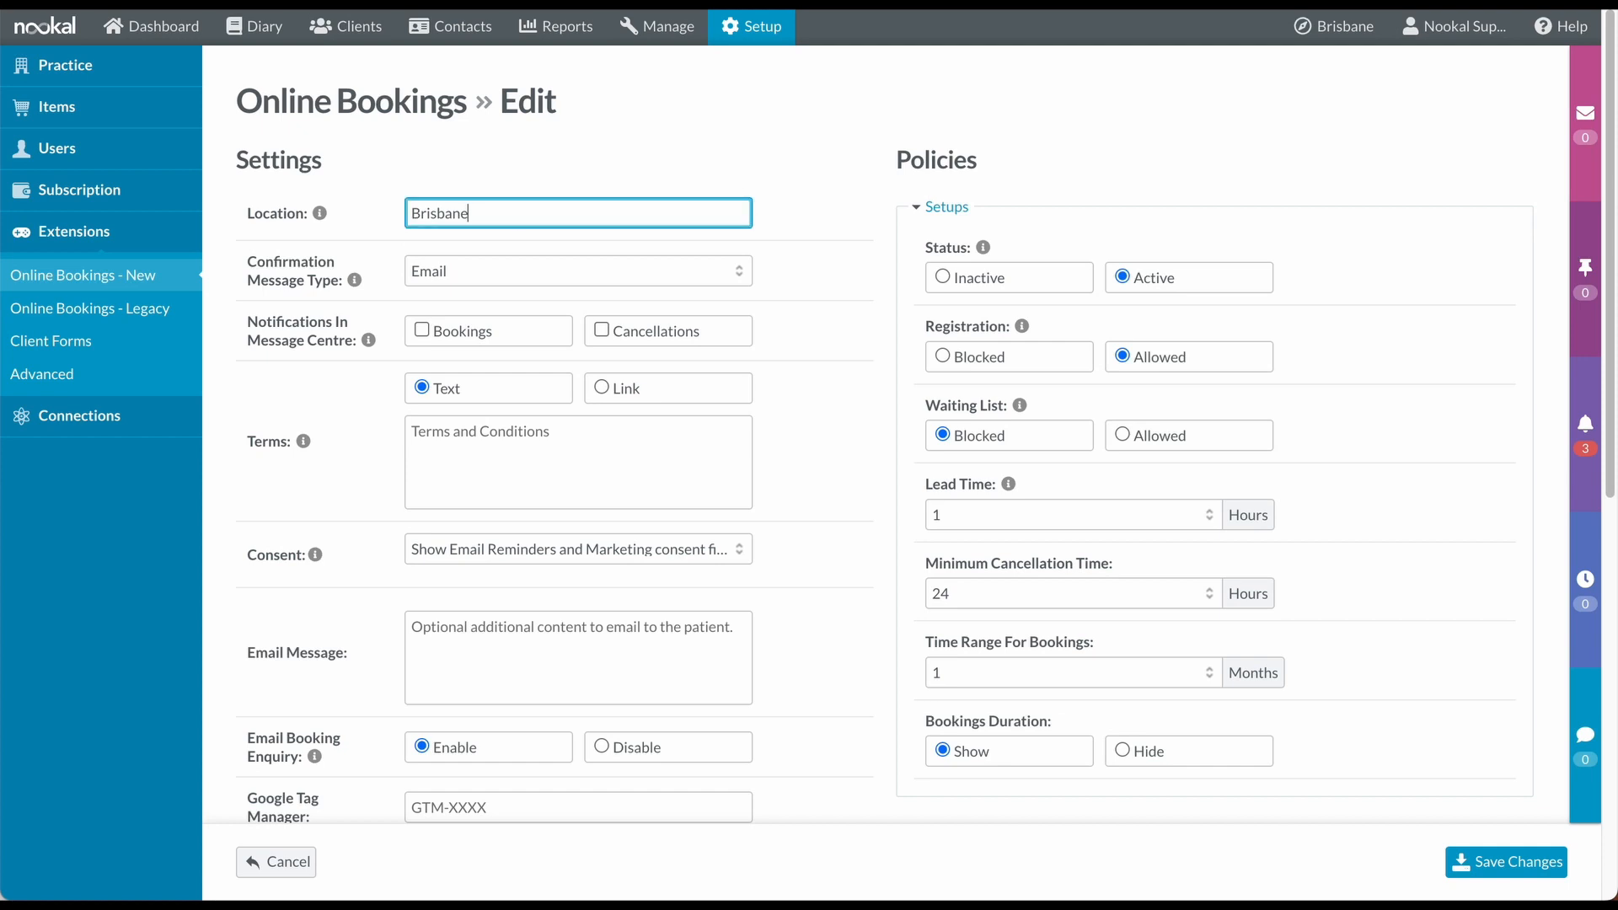
key("ctrl+a")
type("Allied Health Group- Brisbane")
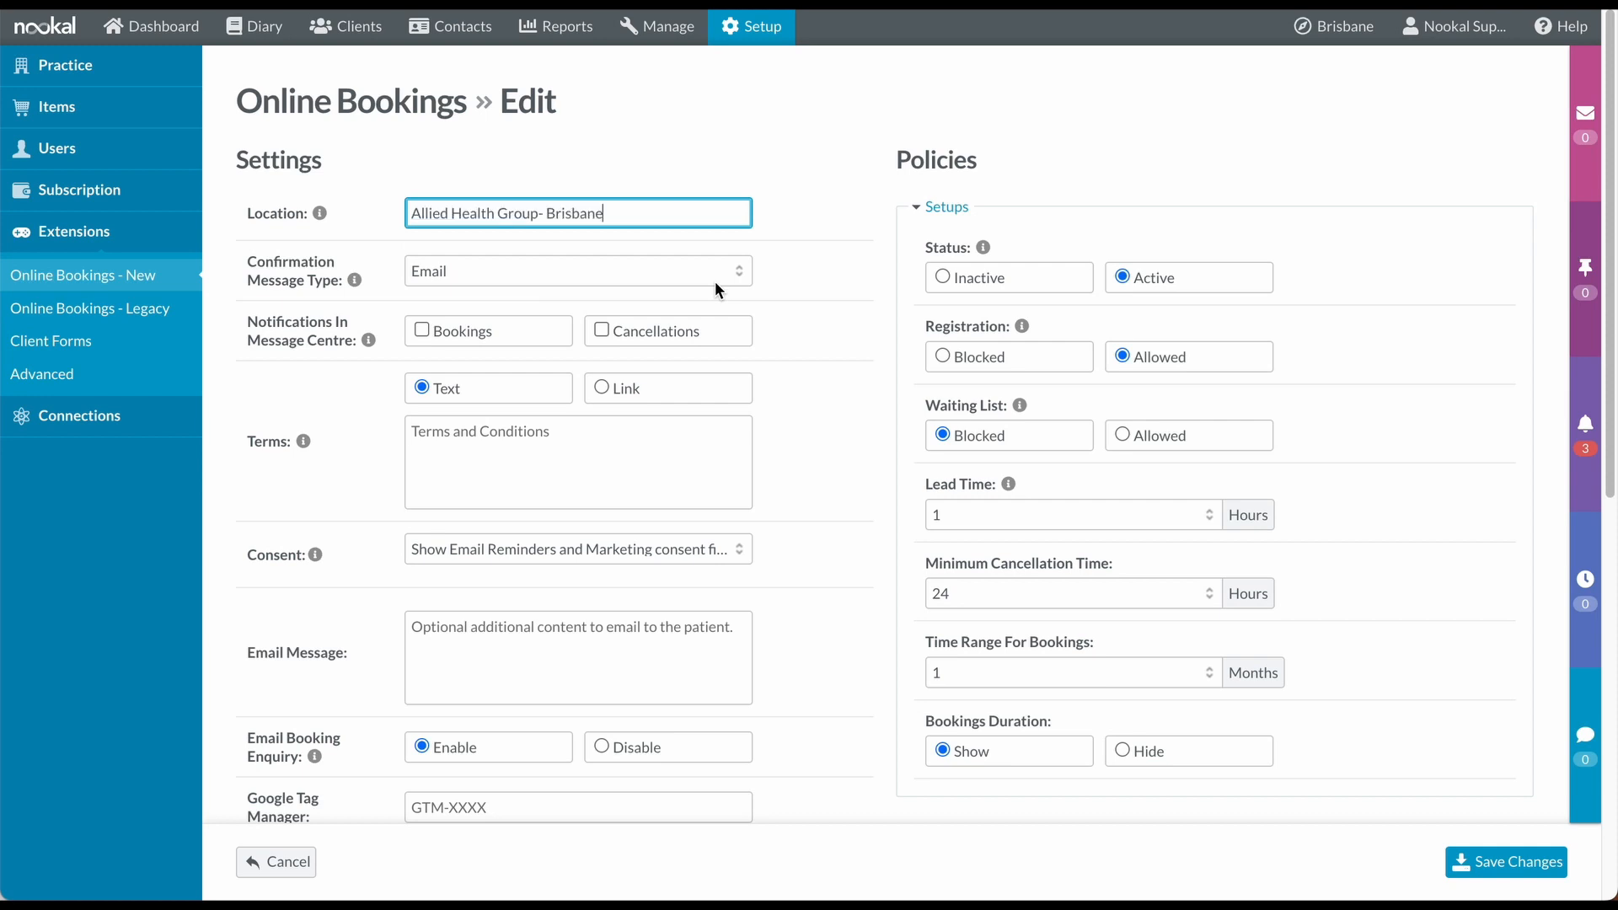
Choose Email as the confirmation message type and enable message centre notifications for bookings and cancellations.
left_click(599, 268)
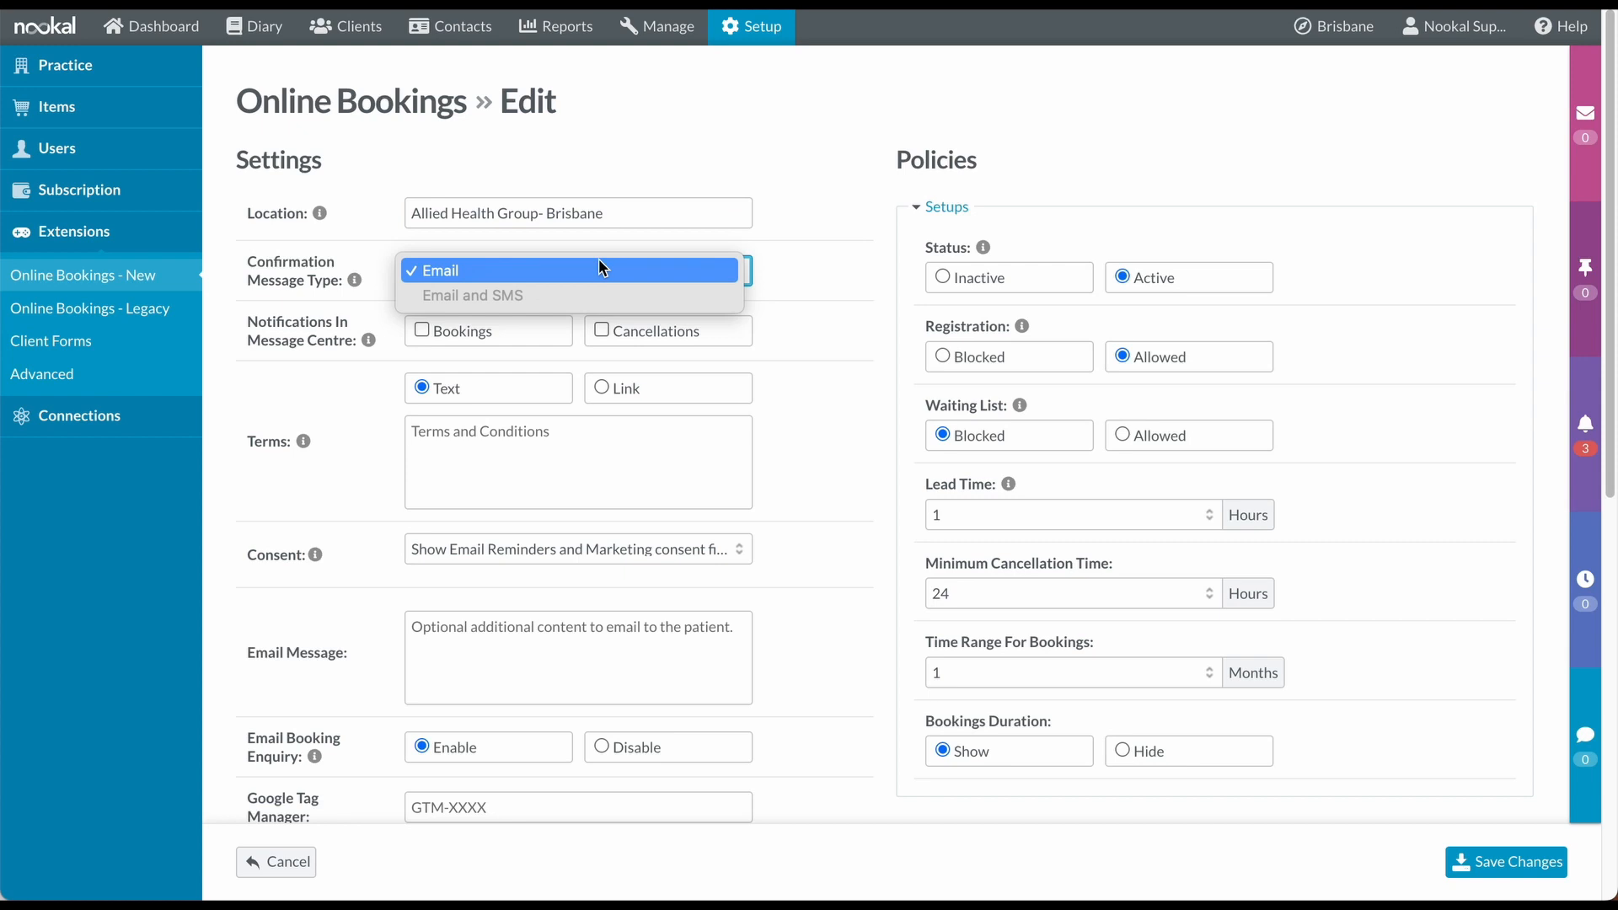
left_click(570, 269)
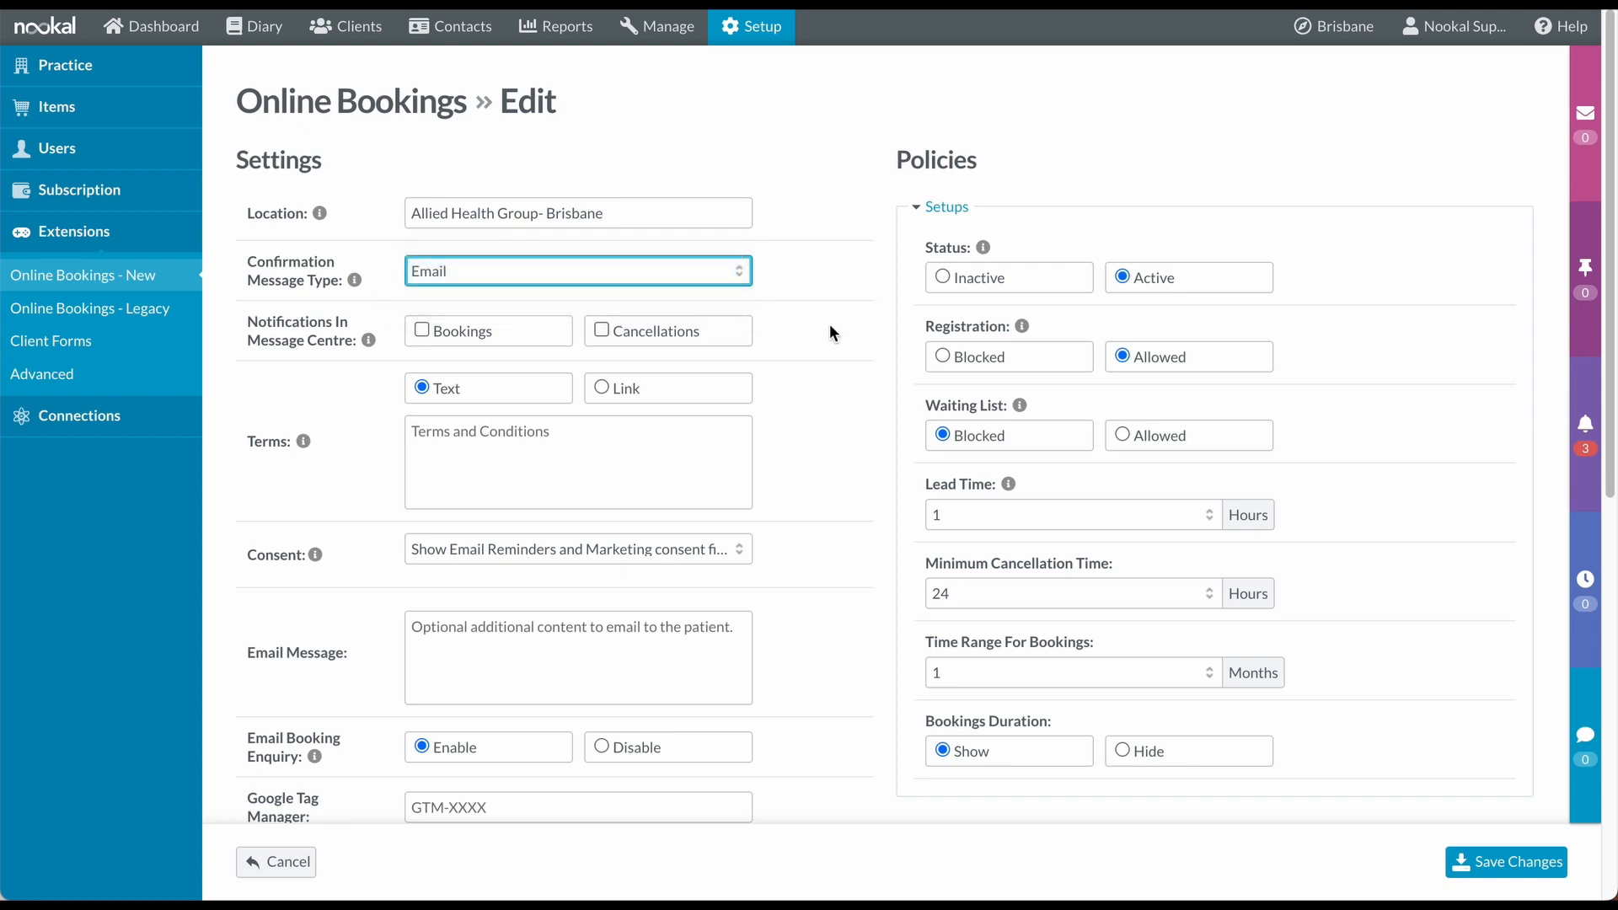
left_click(498, 342)
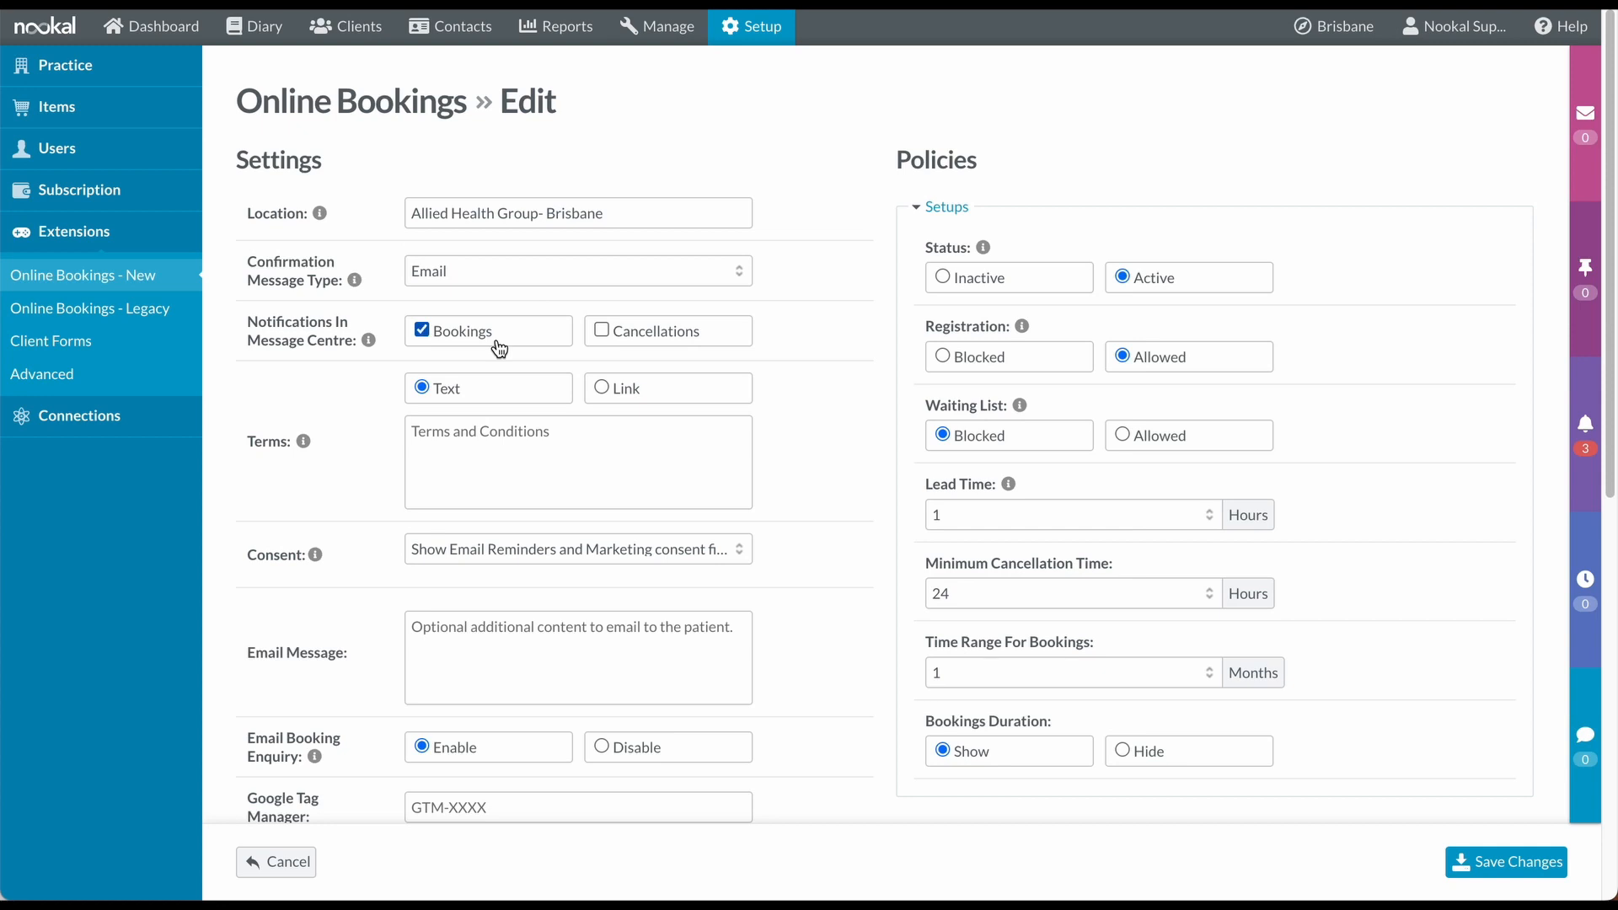
left_click(691, 339)
Enter the terms "Please note we have a strict 24 hour cancellation policy..." and set consent to Show SMS Reminders and Marketing consent field.
left_click(459, 441)
type("Please note we have a strict 2")
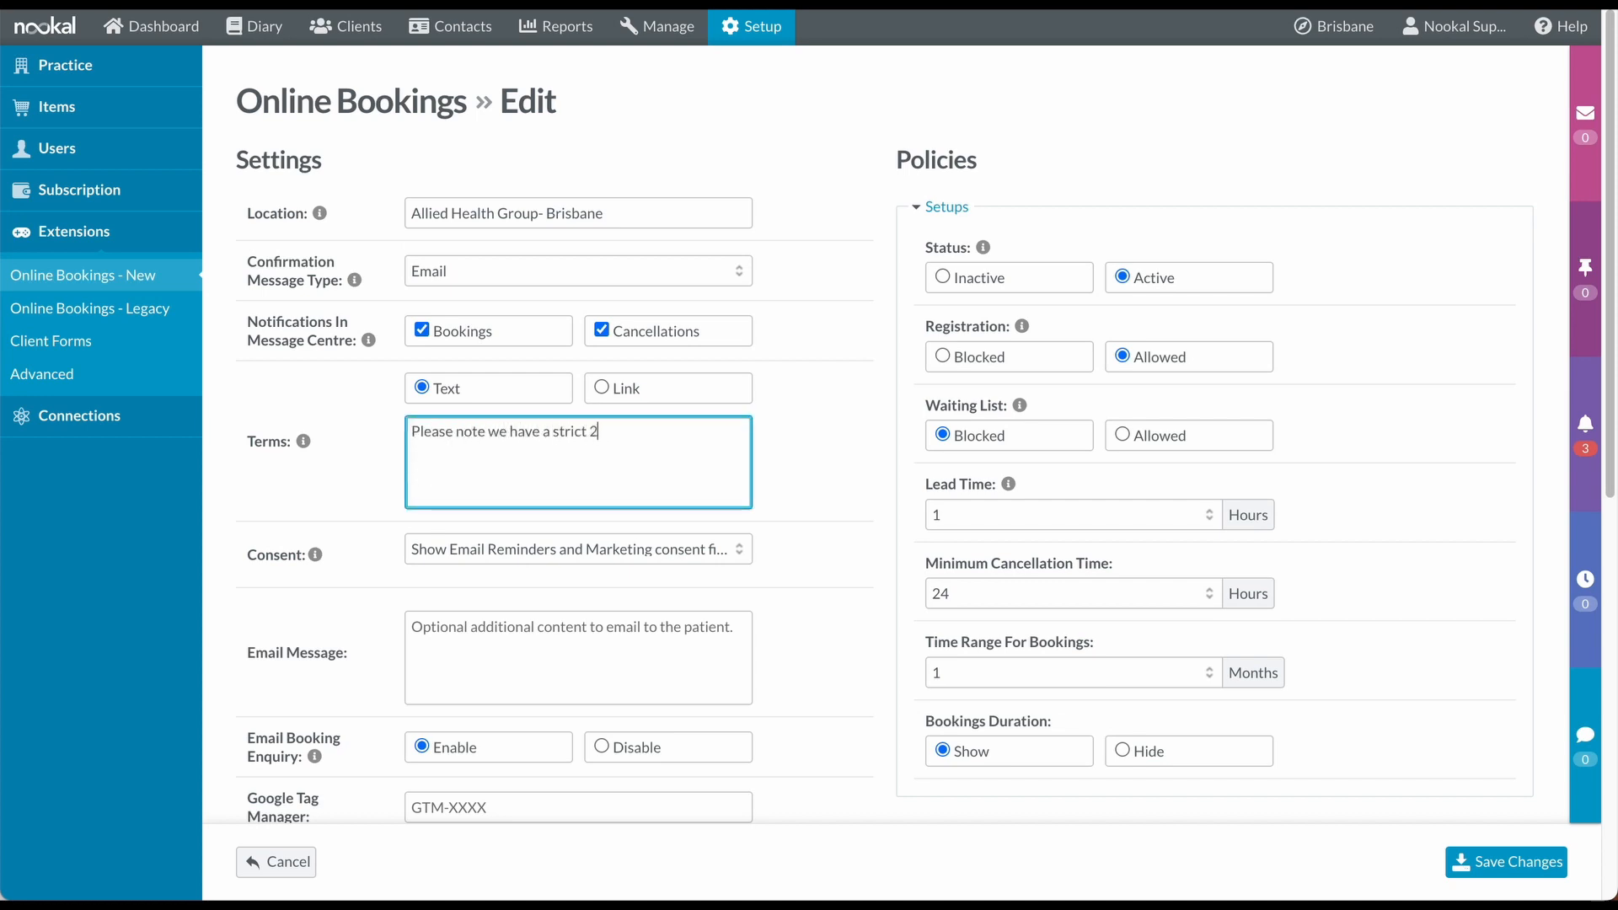
type("4 hour cancellation policy...")
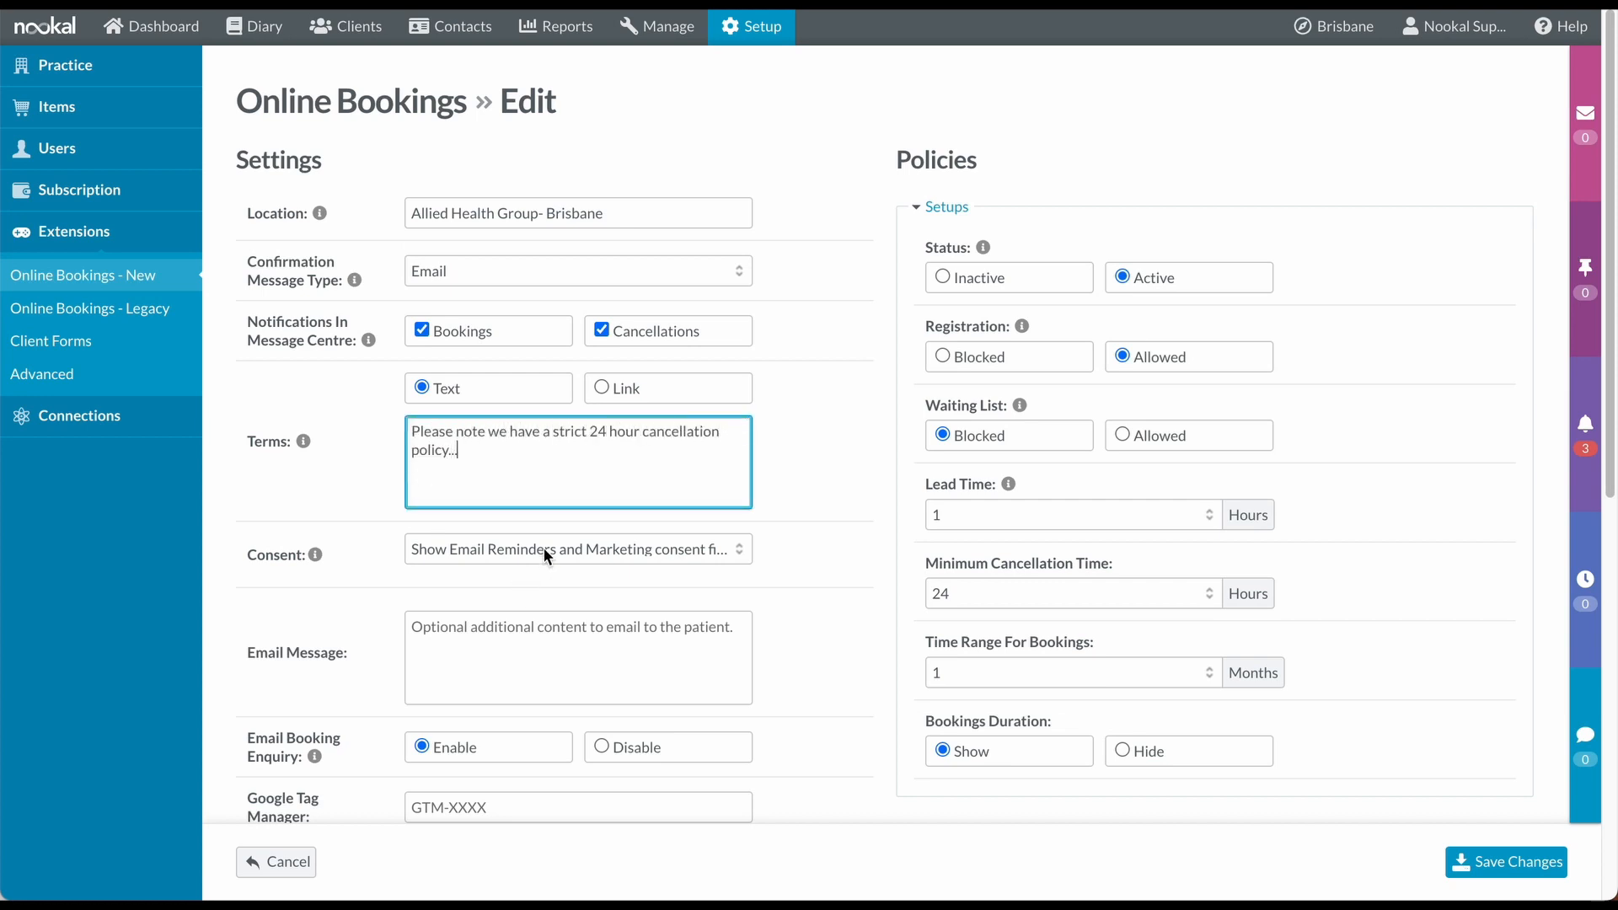
left_click(544, 551)
left_click(549, 524)
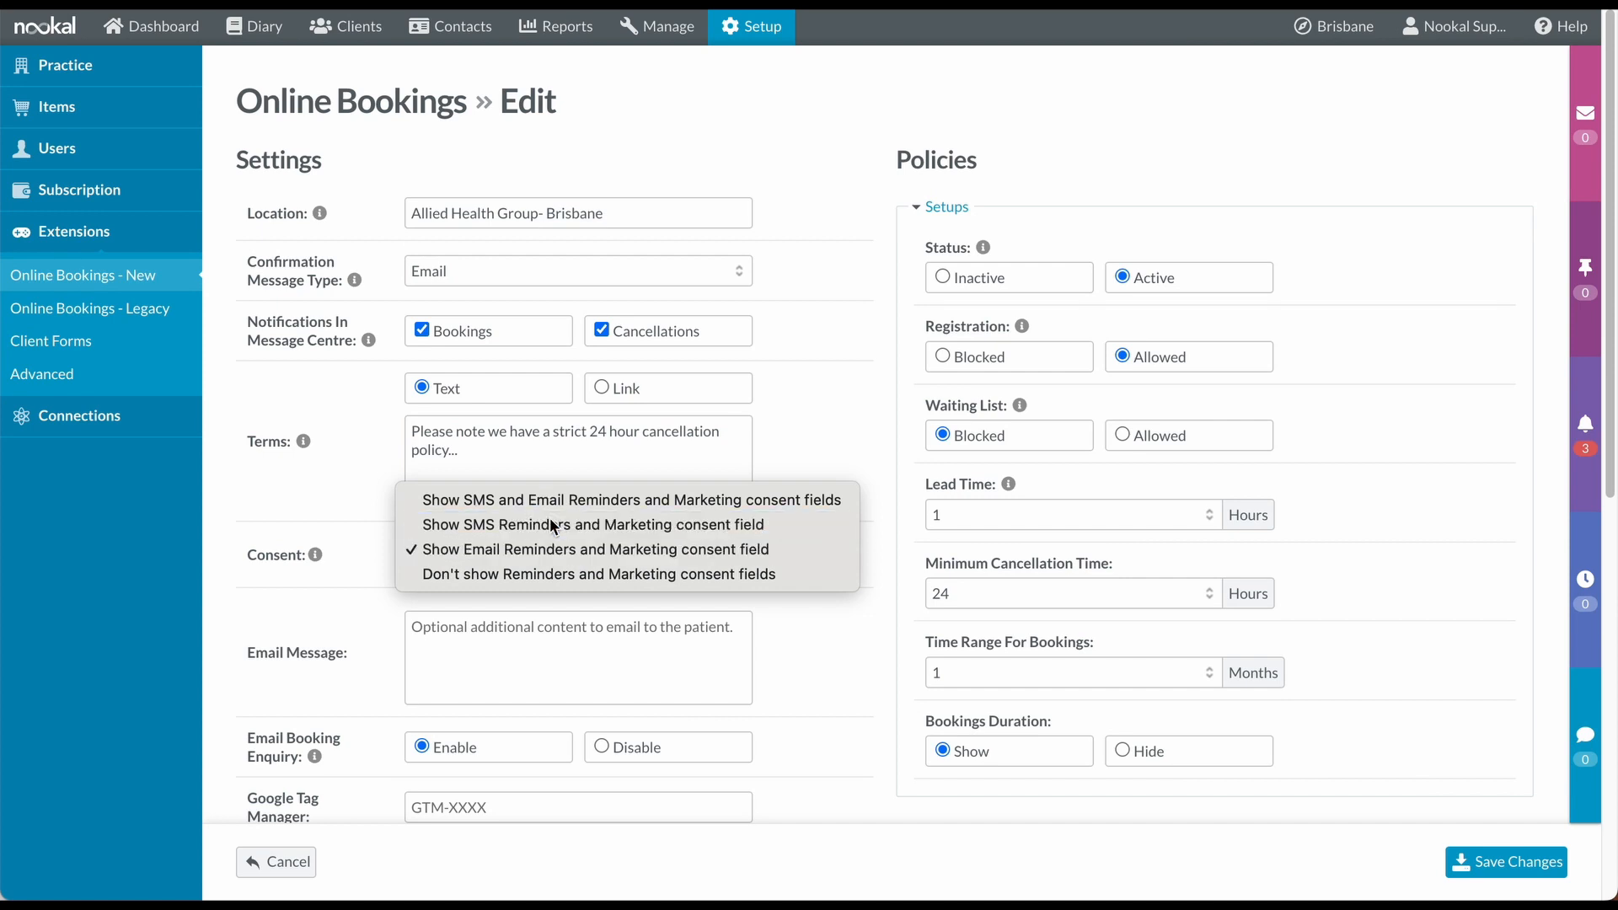
Enter the email message "Please remember to bring your referral to the appointment.".
scroll(856, 594, "down", 2)
scroll(842, 563, "down", 2)
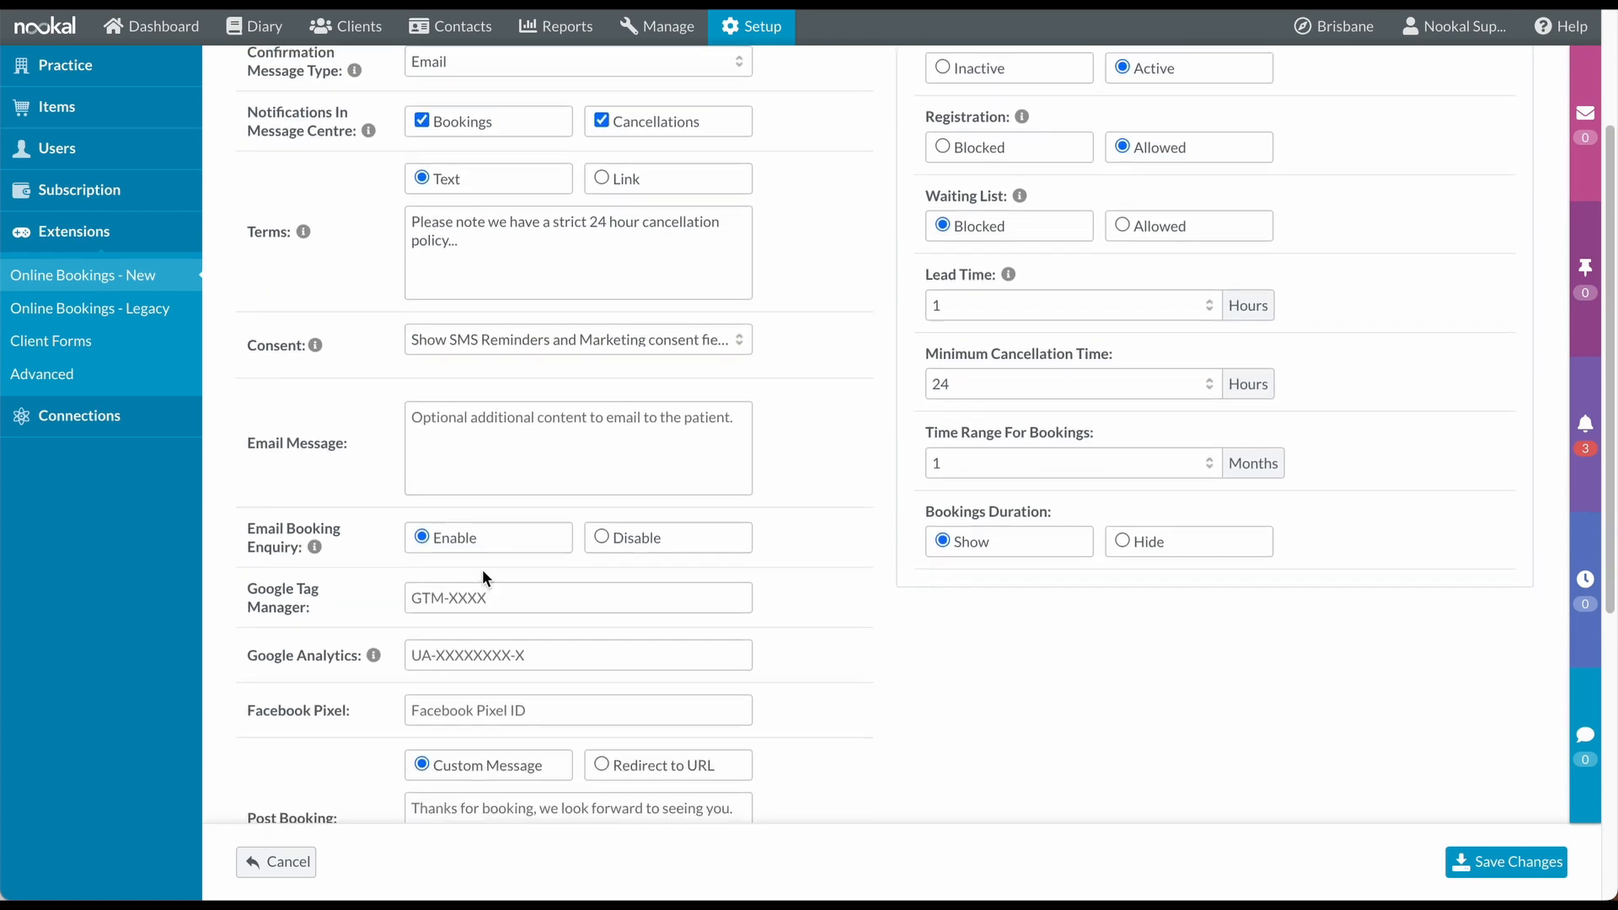
left_click(439, 476)
type("Please reme")
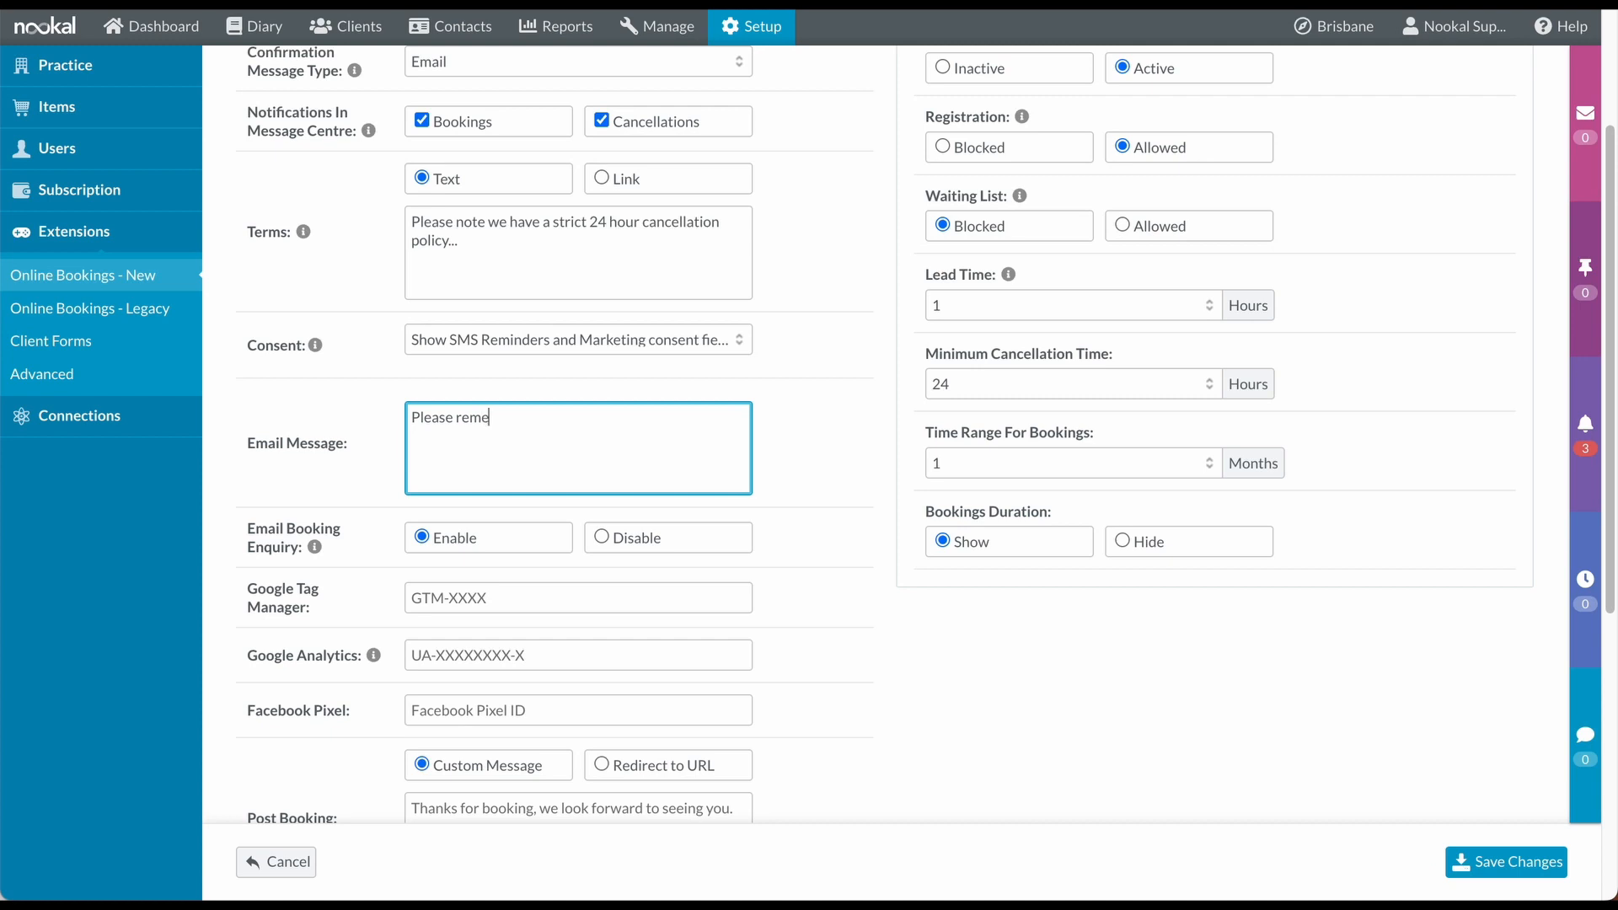
type("mber to bring your referral")
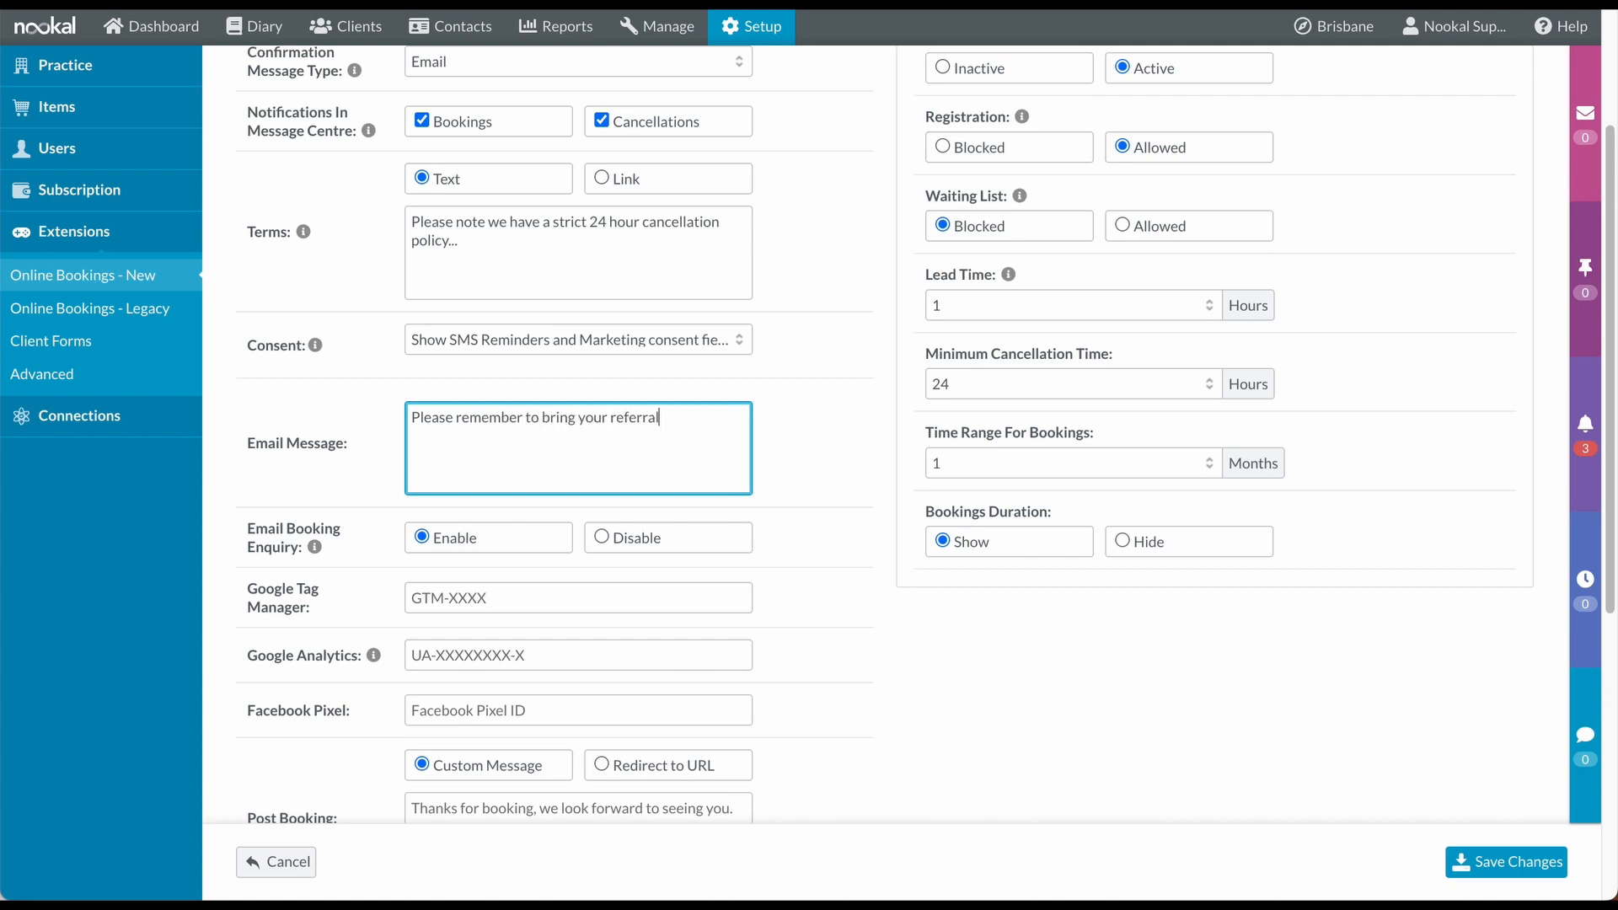
type(" to the appointment.")
Disable the email booking enquiry option for the Brisbane location.
scroll(502, 499, "down", 1)
scroll(502, 499, "down", 2)
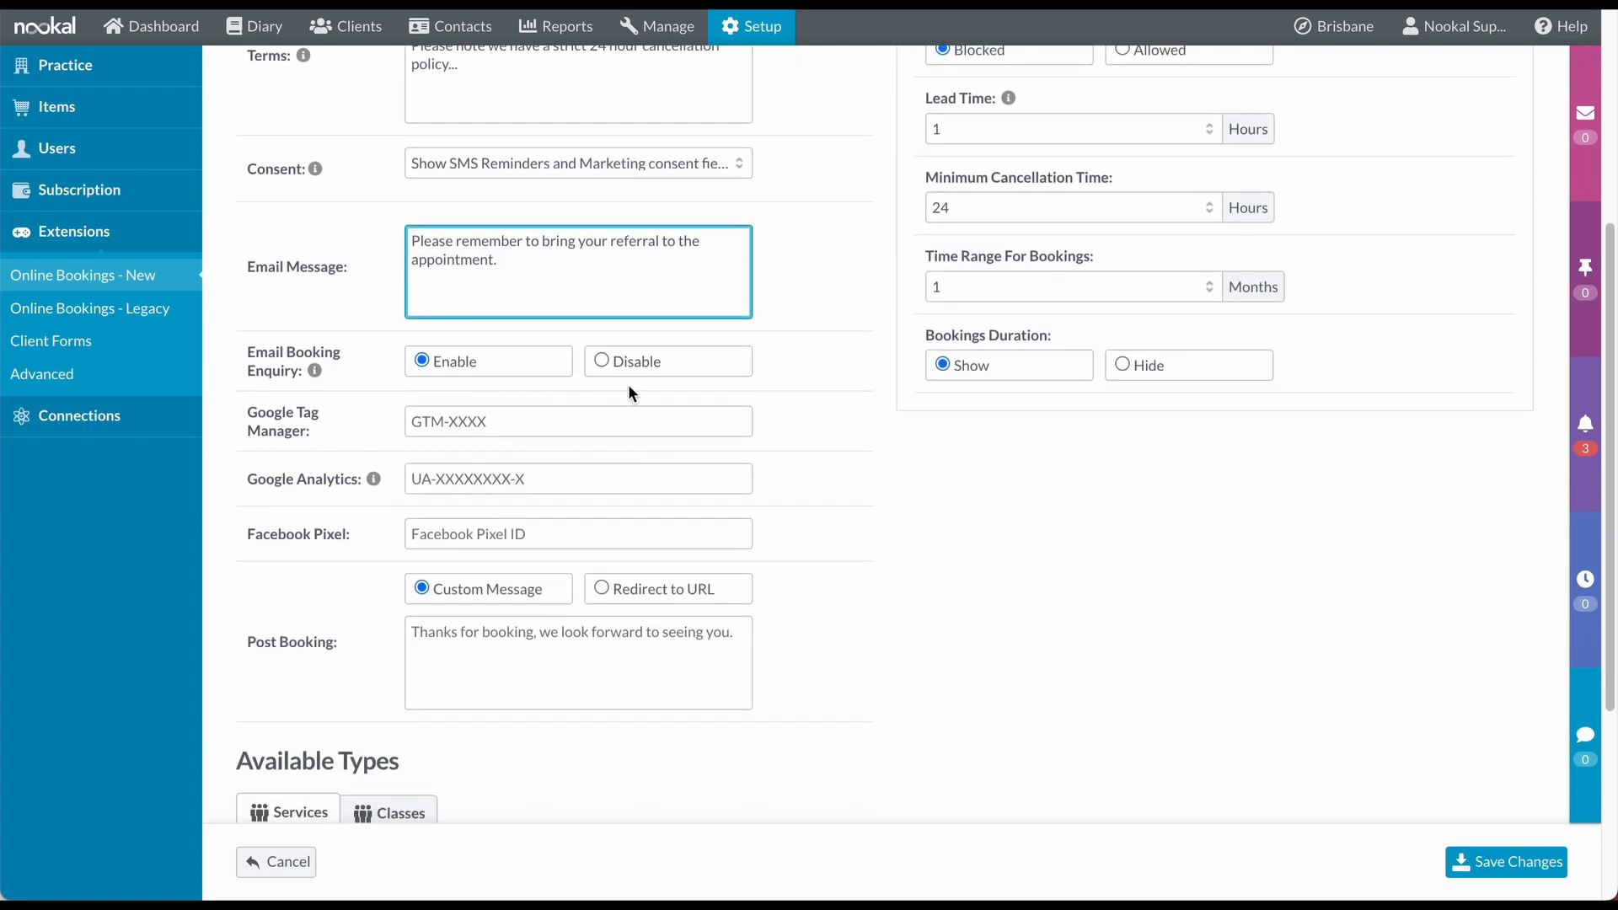
left_click(630, 370)
scroll(619, 364, "down", 1)
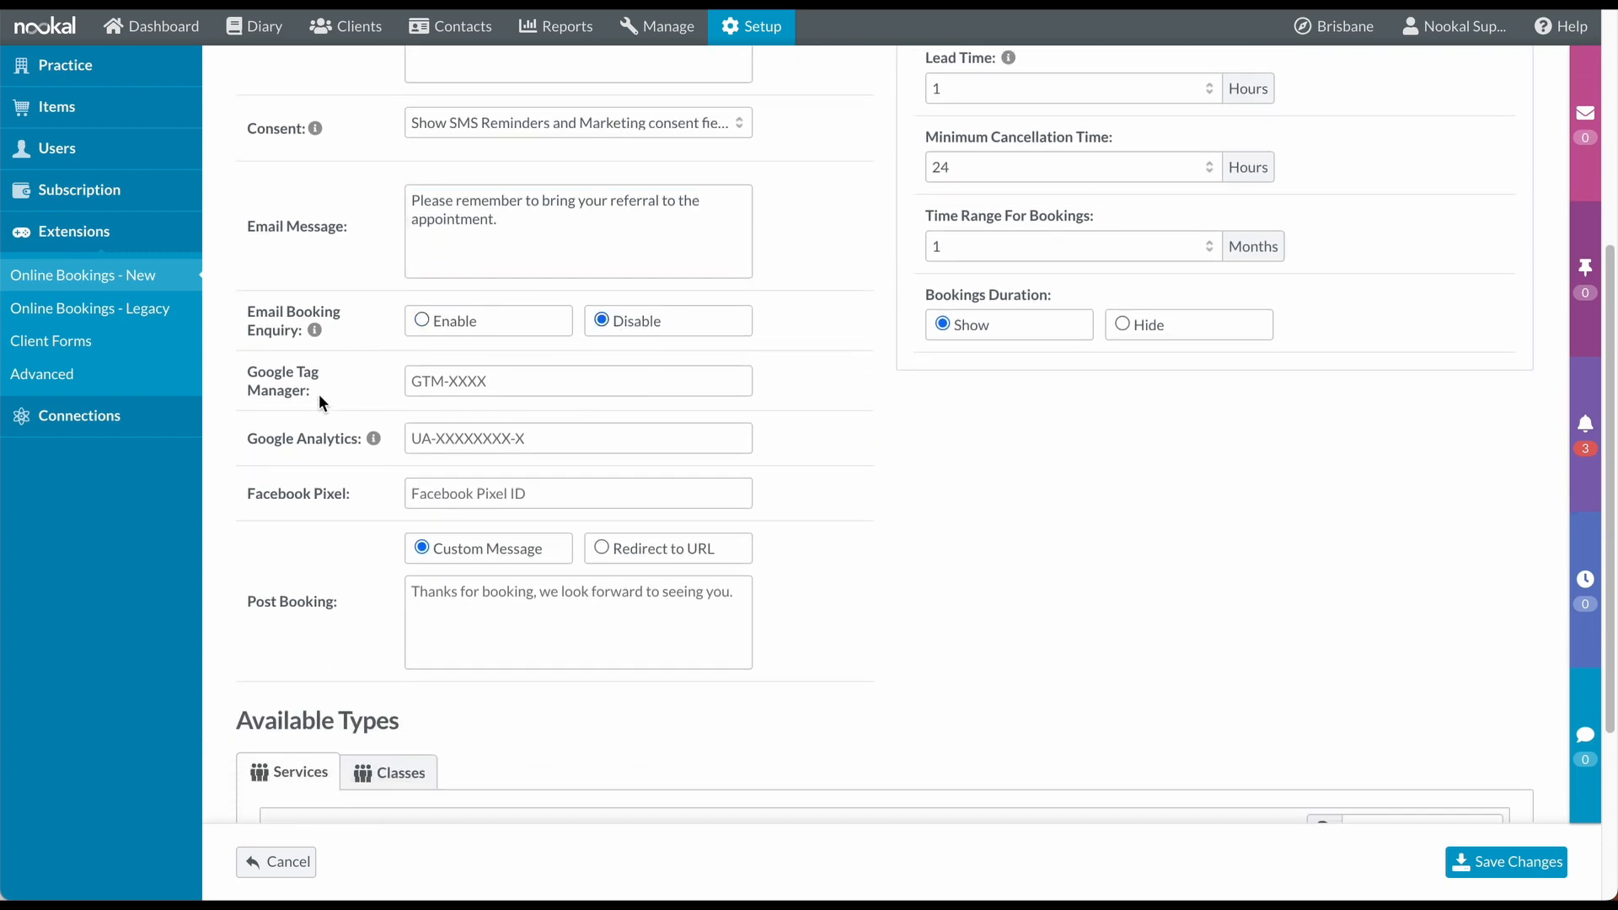
left_click(744, 449)
left_click(794, 455)
scroll(793, 455, "down", 2)
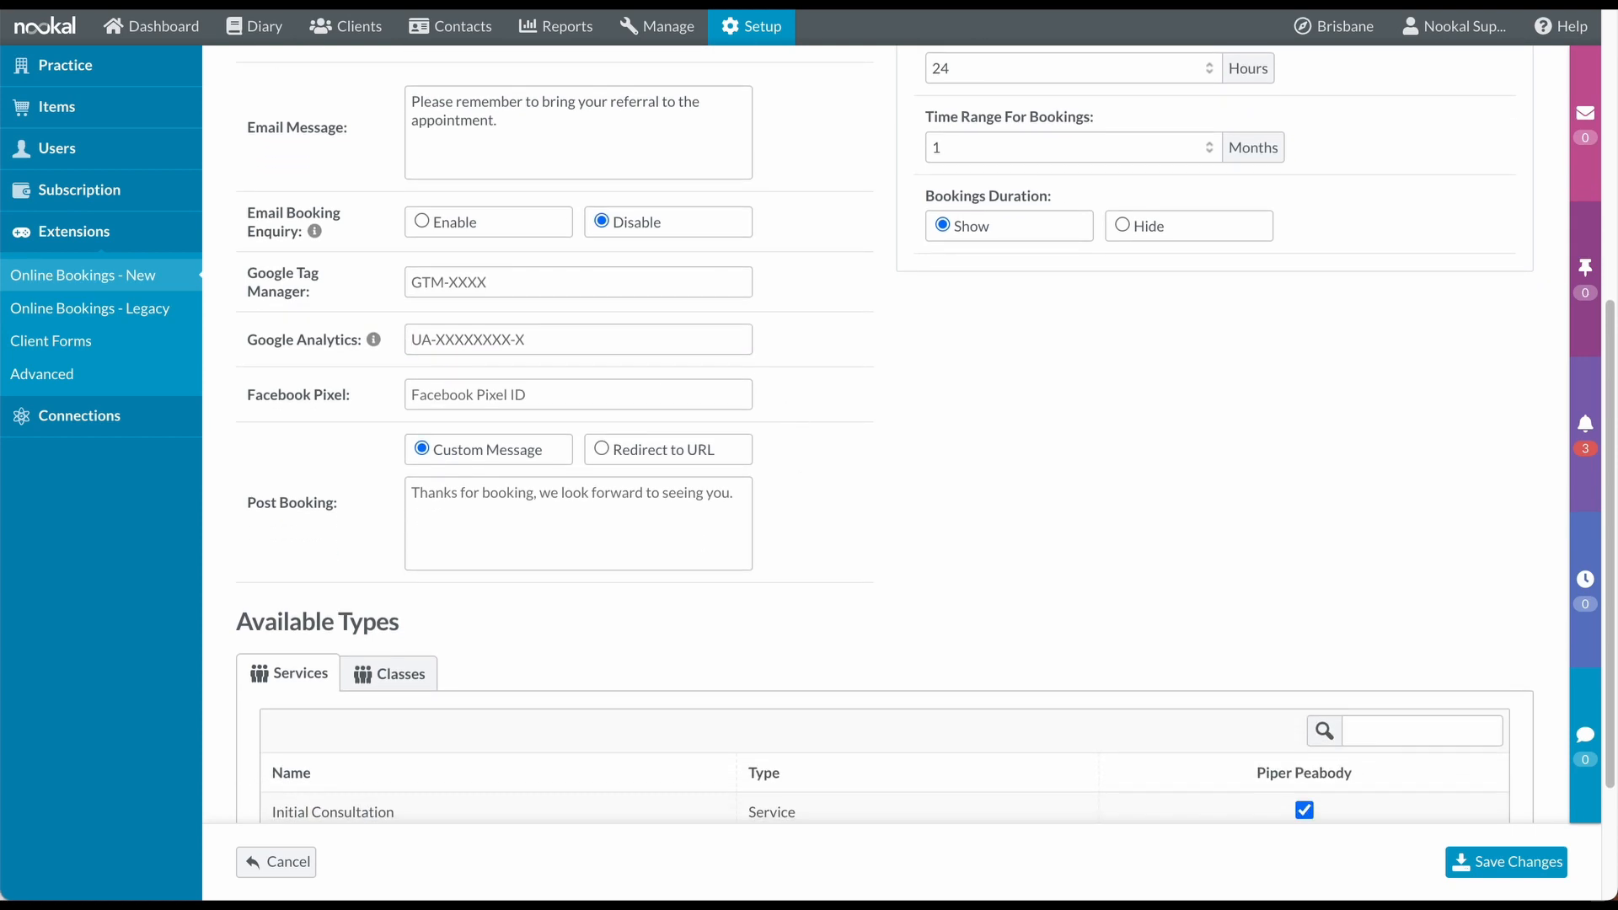
left_click(581, 503)
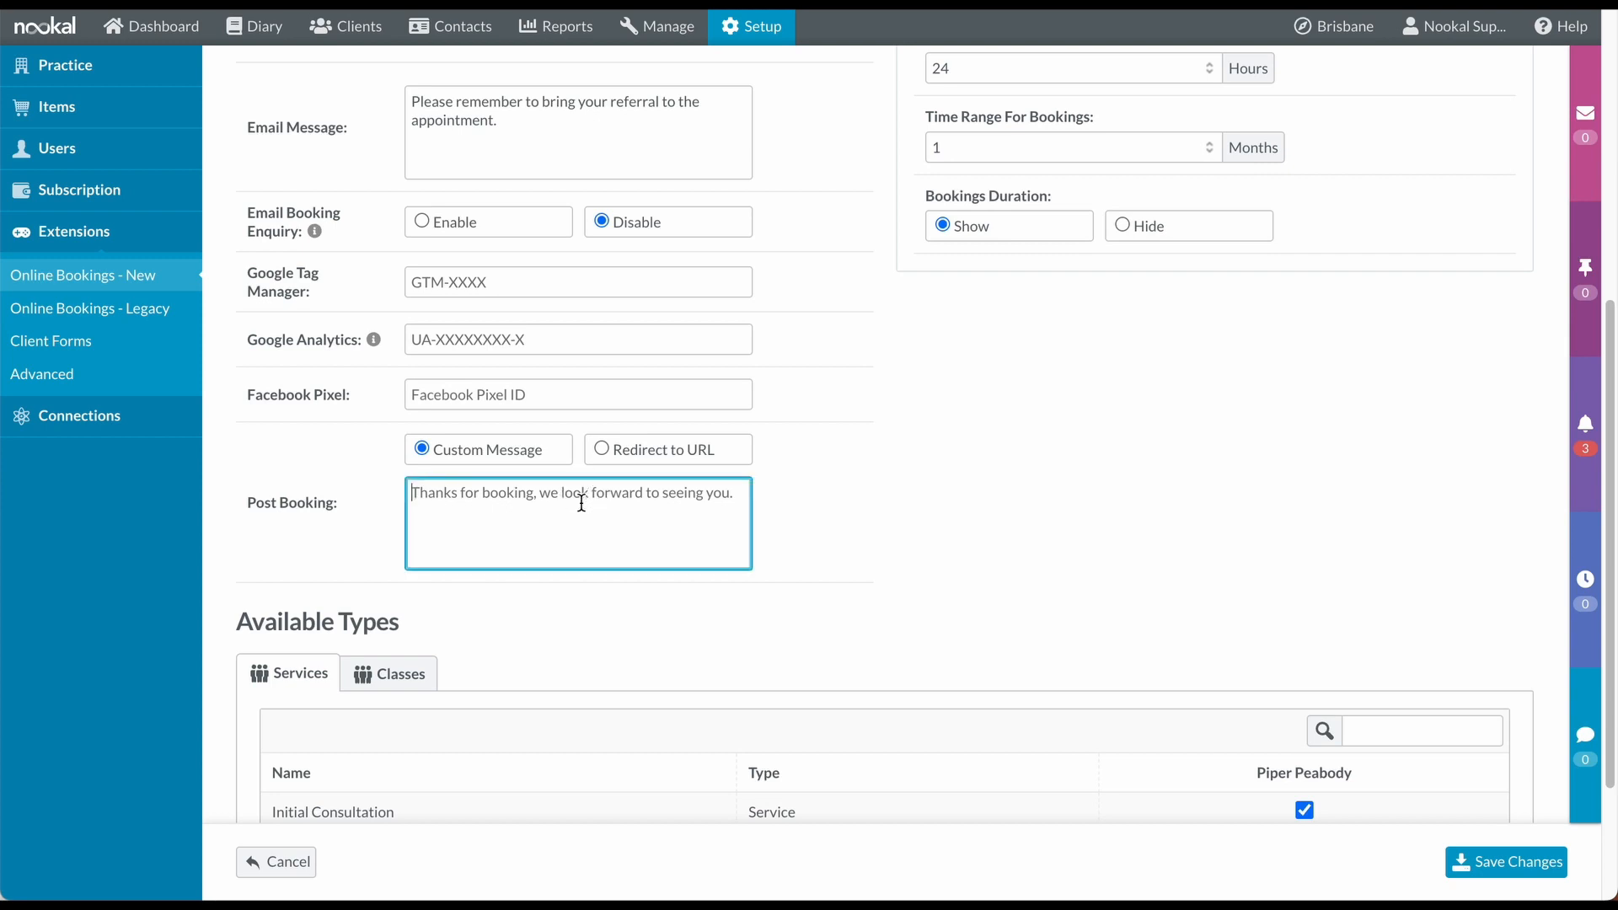
left_click(645, 456)
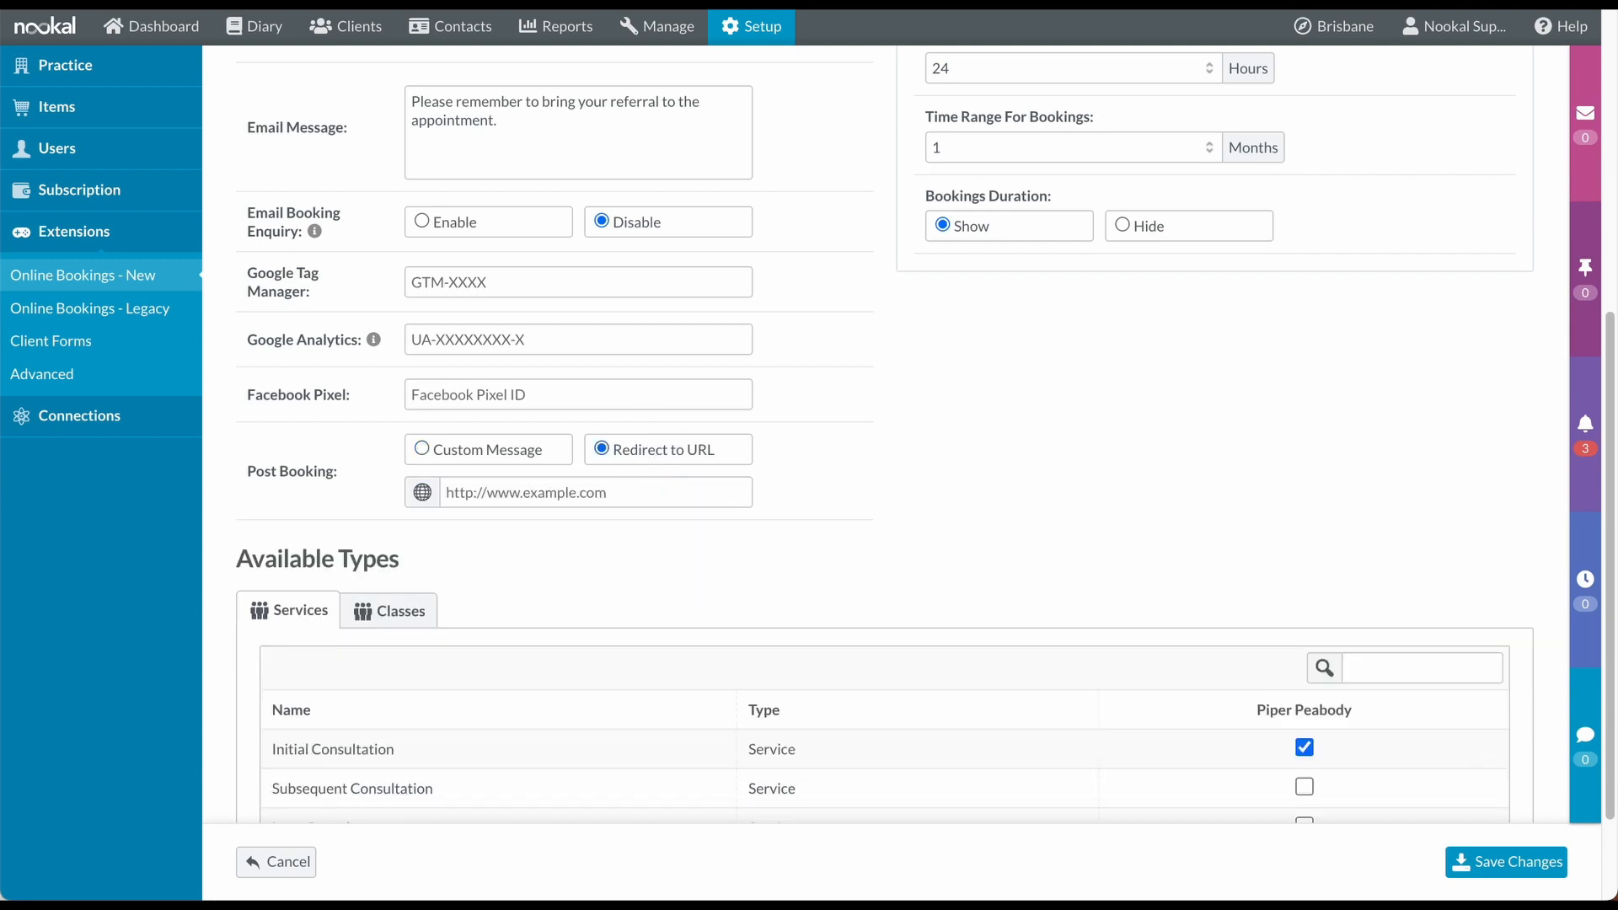
left_click(529, 491)
type("https://www.nookal.com")
left_click(921, 484)
Set the registration policy to Blocked and the waiting list policy to Allowed.
scroll(994, 476, "up", 6)
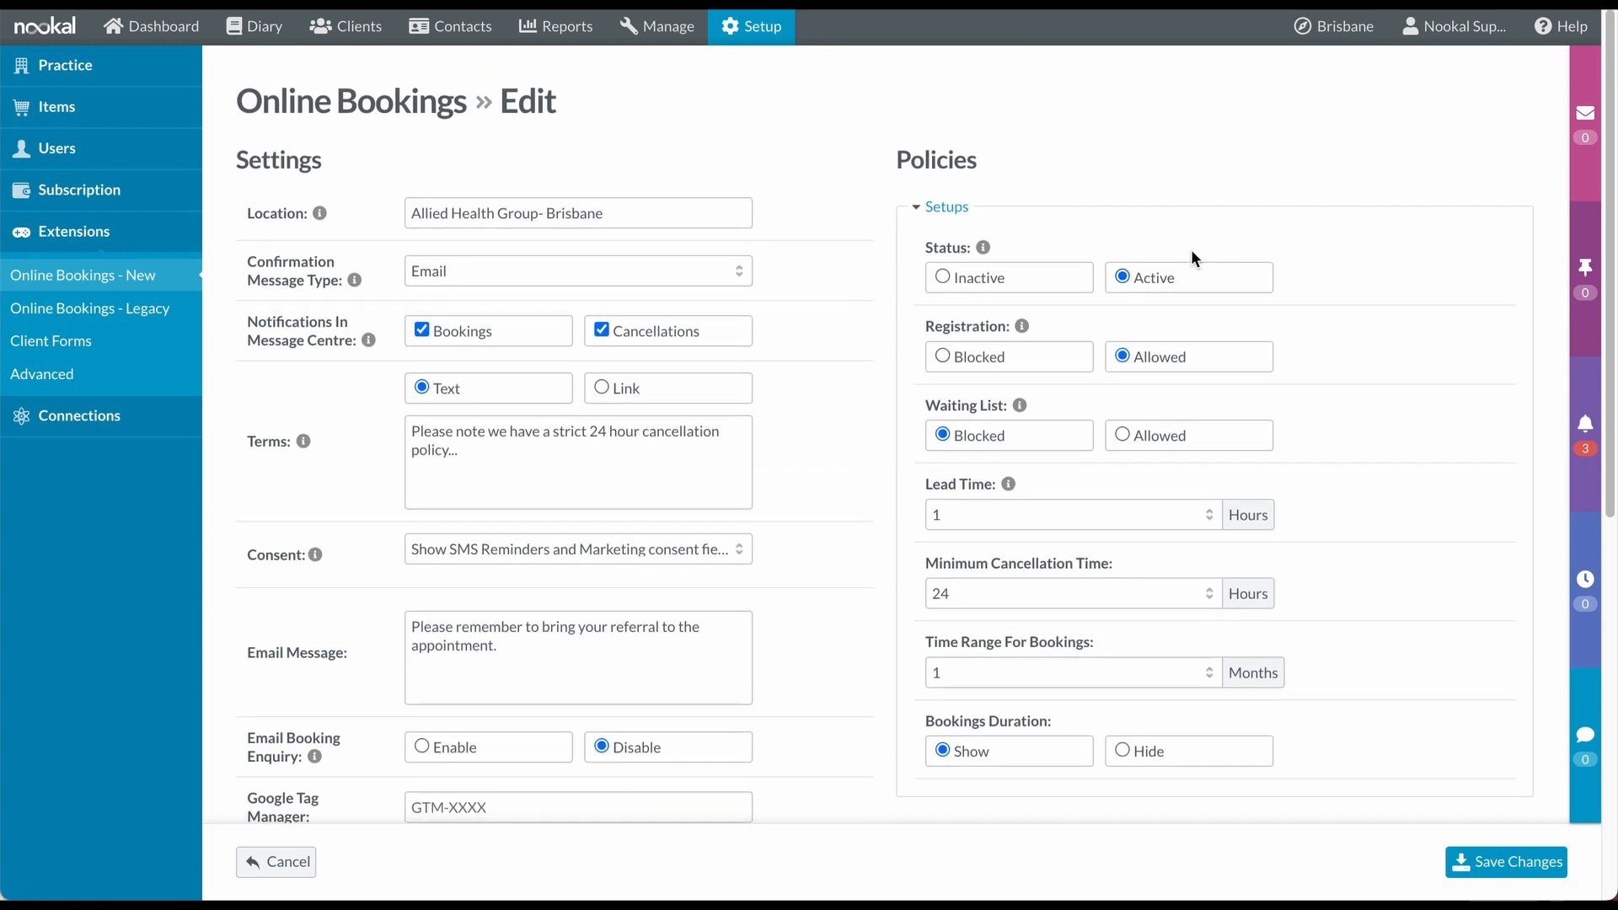
left_click(982, 357)
left_click(947, 354)
left_click(1121, 437)
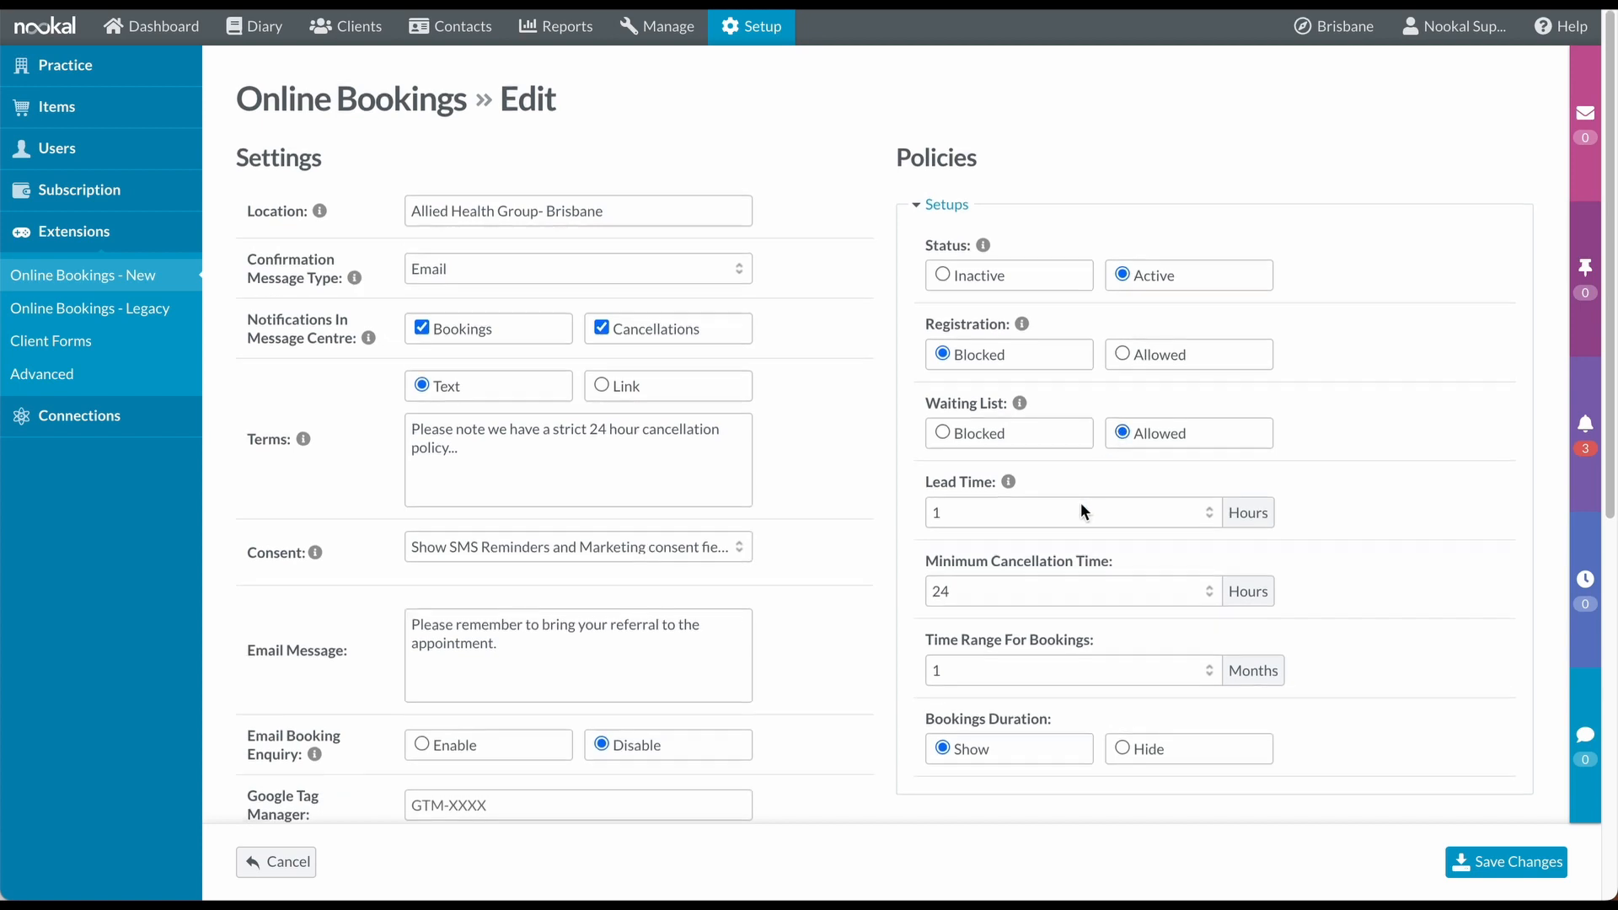
Set the lead time to 3 hours and keep the minimum cancellation time at 24 hours.
scroll(1080, 502, "down", 1)
left_click(1080, 502)
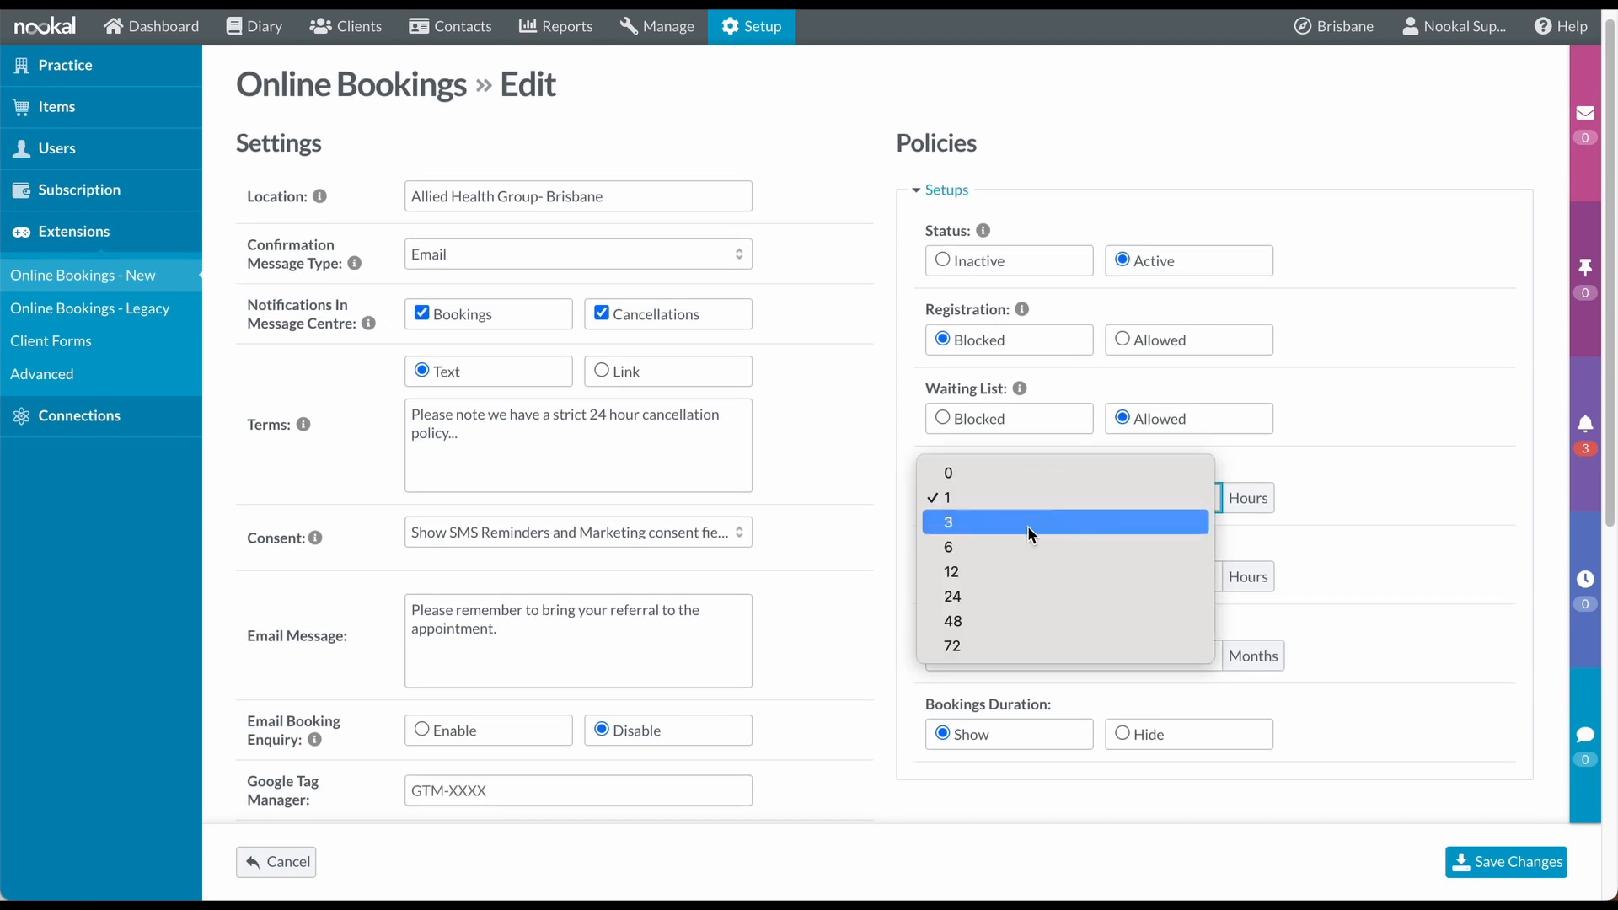
left_click(1028, 526)
left_click(1015, 573)
left_click(1014, 573)
Set the time range for bookings to 6 months and hide the bookings duration.
left_click(1020, 646)
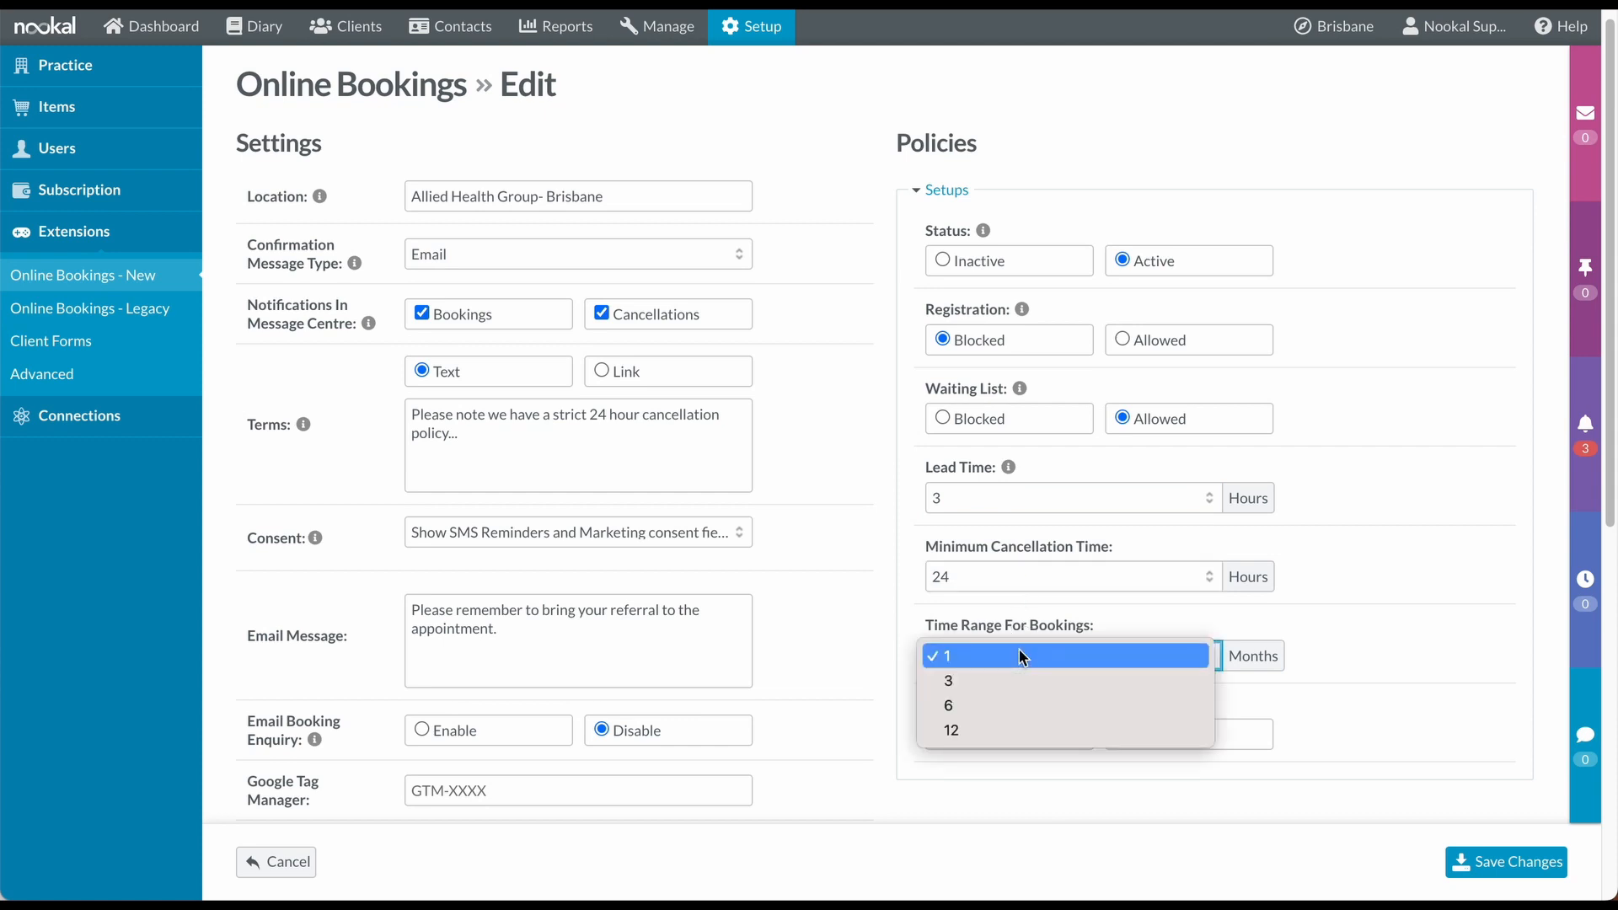
left_click(1004, 705)
left_click(1393, 635)
scroll(1395, 641, "down", 1)
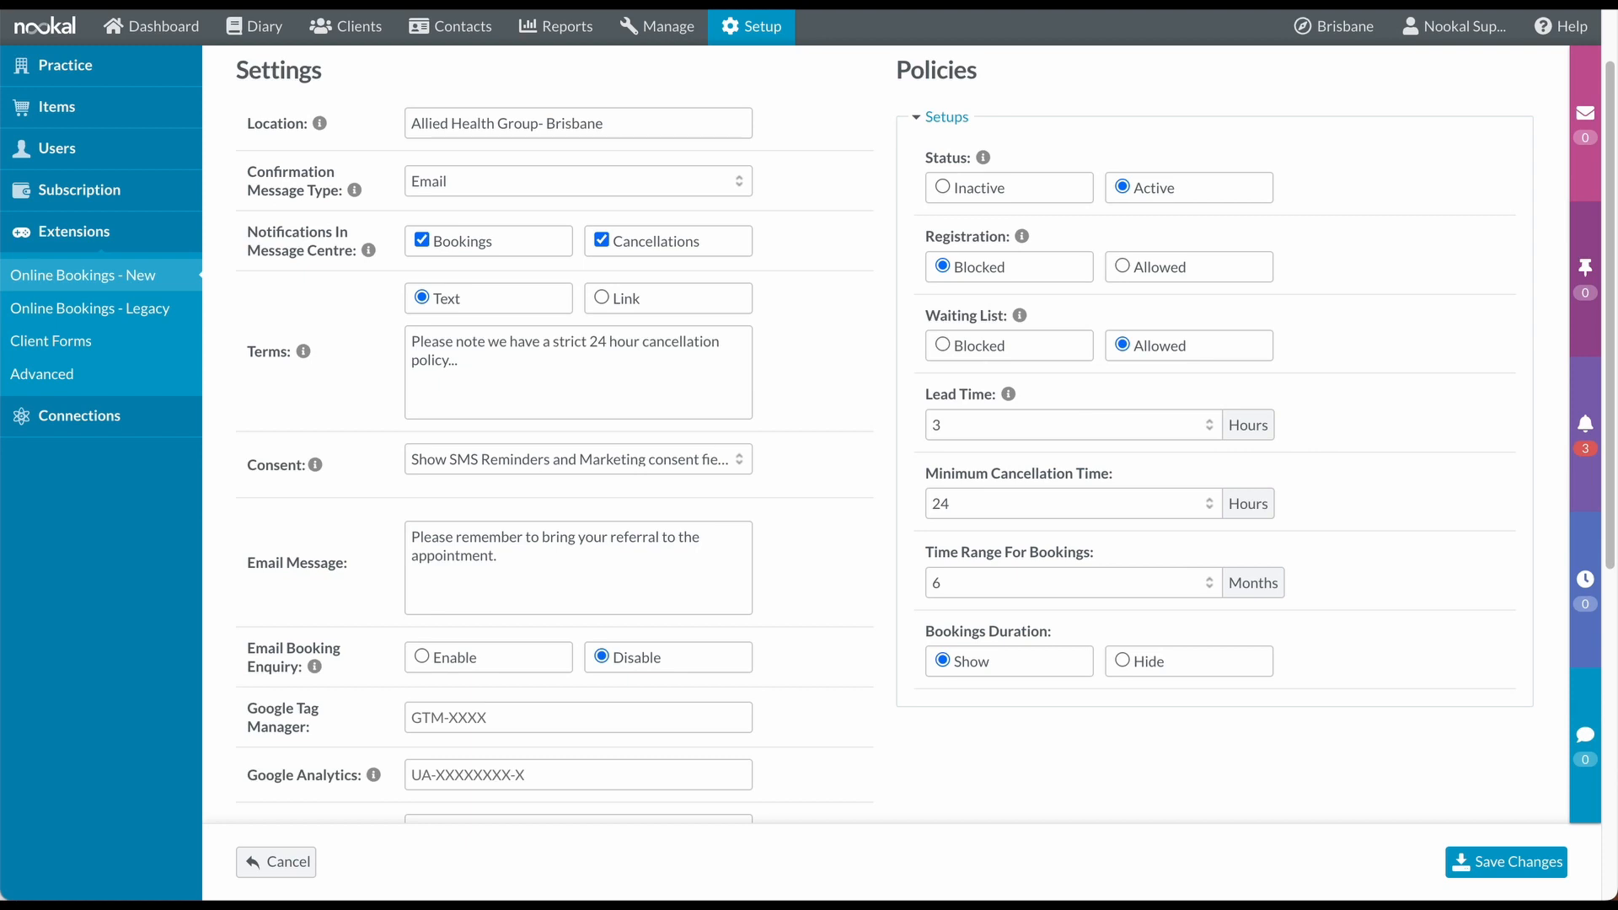
left_click(1137, 661)
scroll(1155, 706, "down", 1)
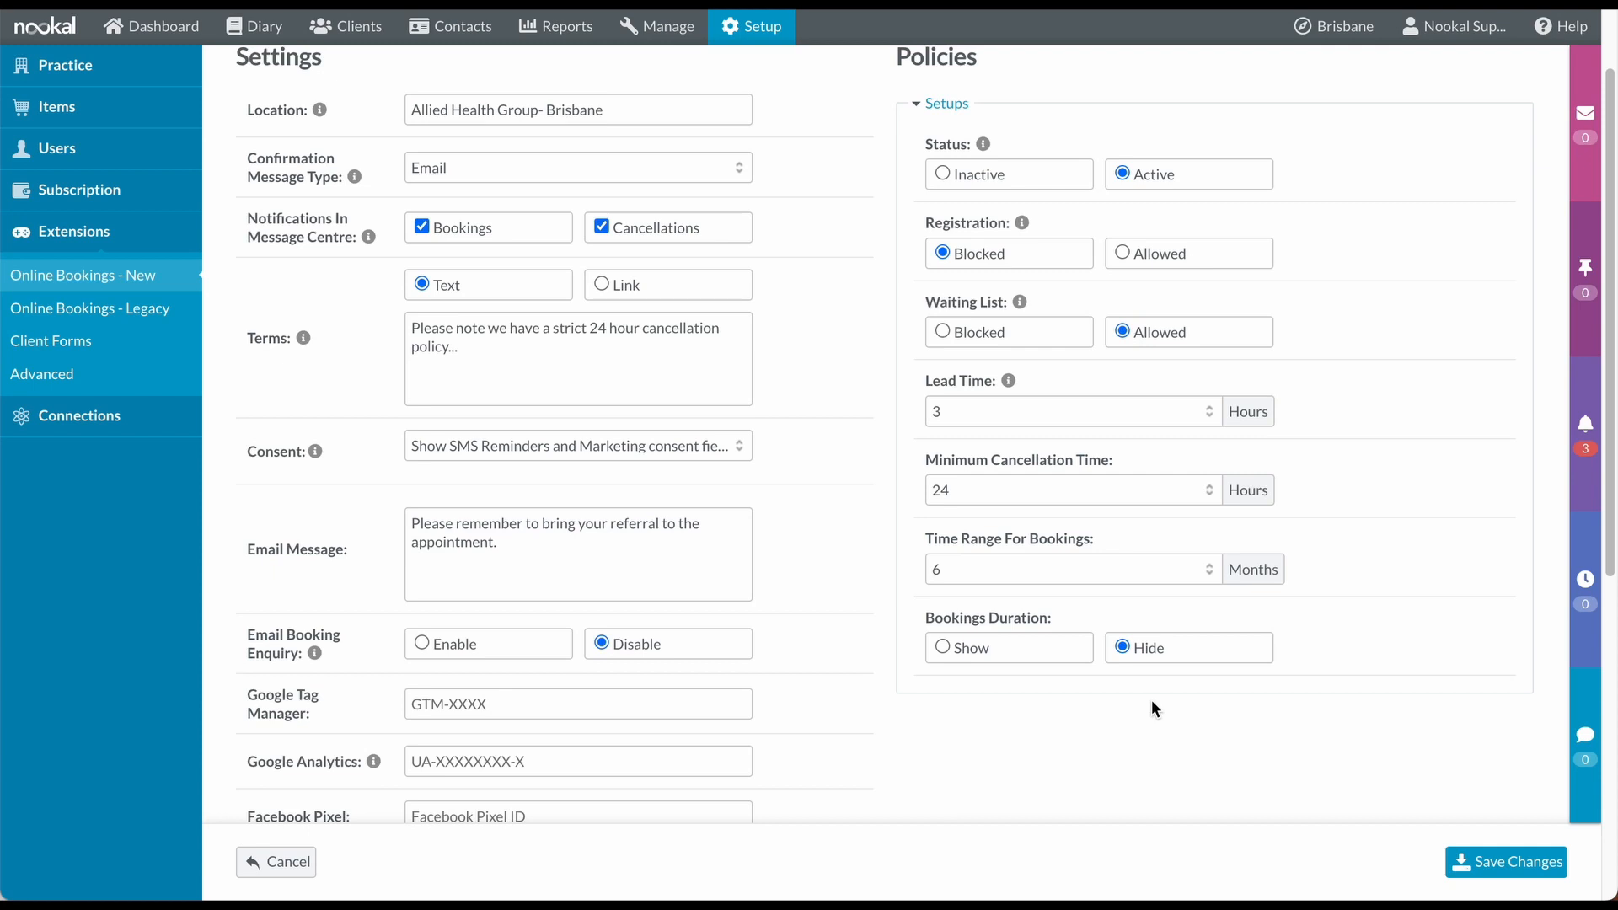
Make the Subsequent Consultation service and the Group Therapy Session class available for the listed provider.
scroll(1152, 701, "down", 1)
scroll(1152, 701, "down", 6)
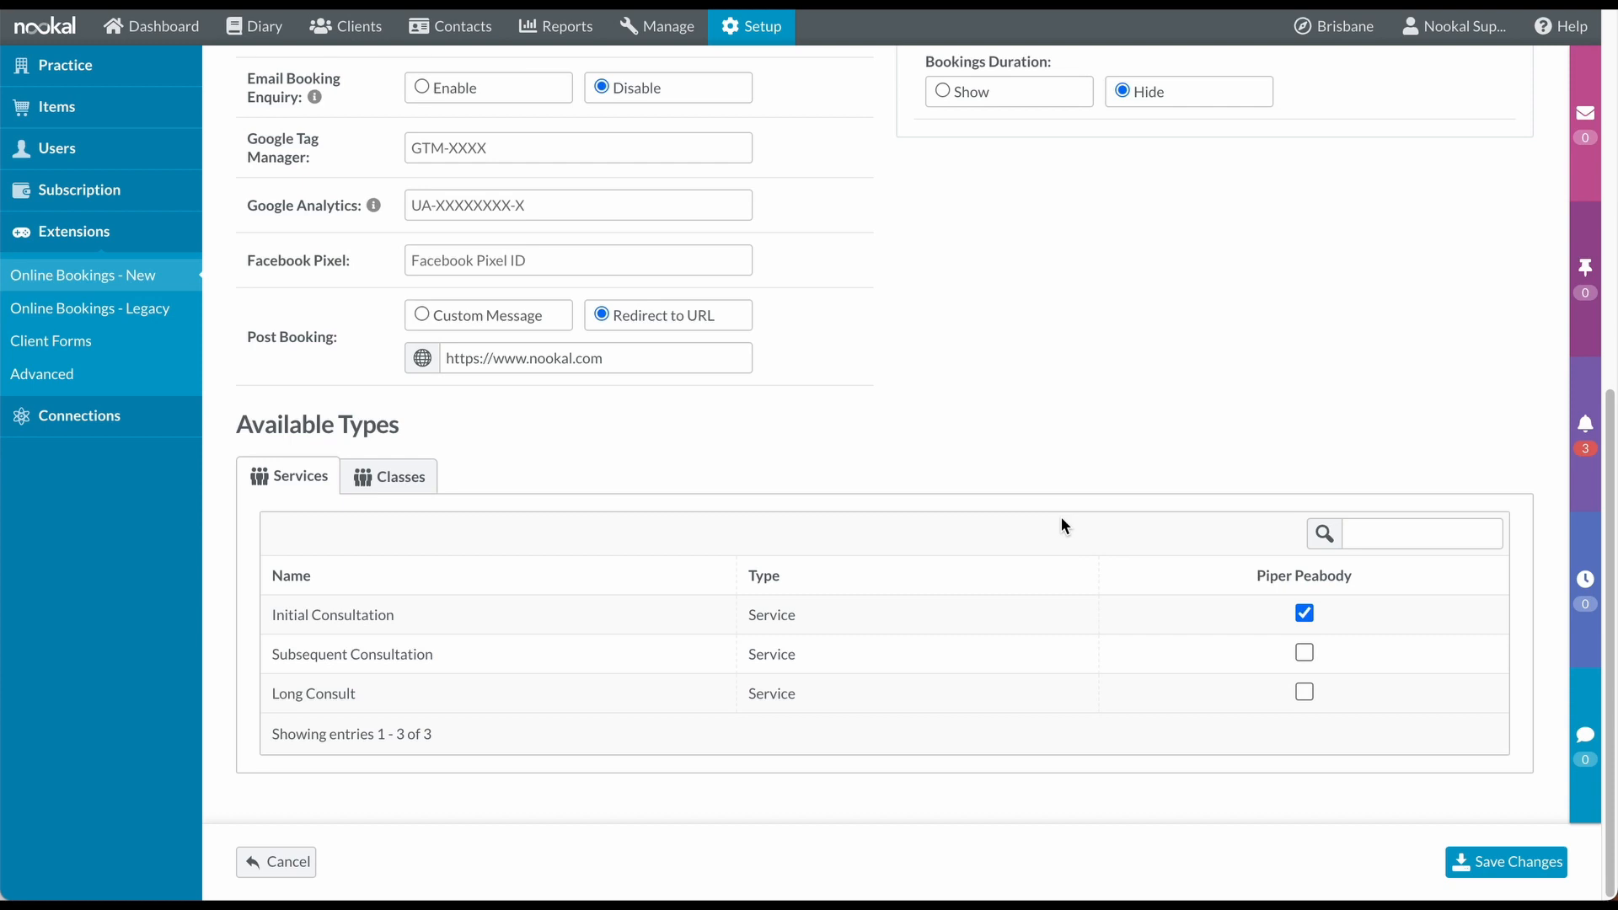
left_click(1304, 654)
left_click(399, 470)
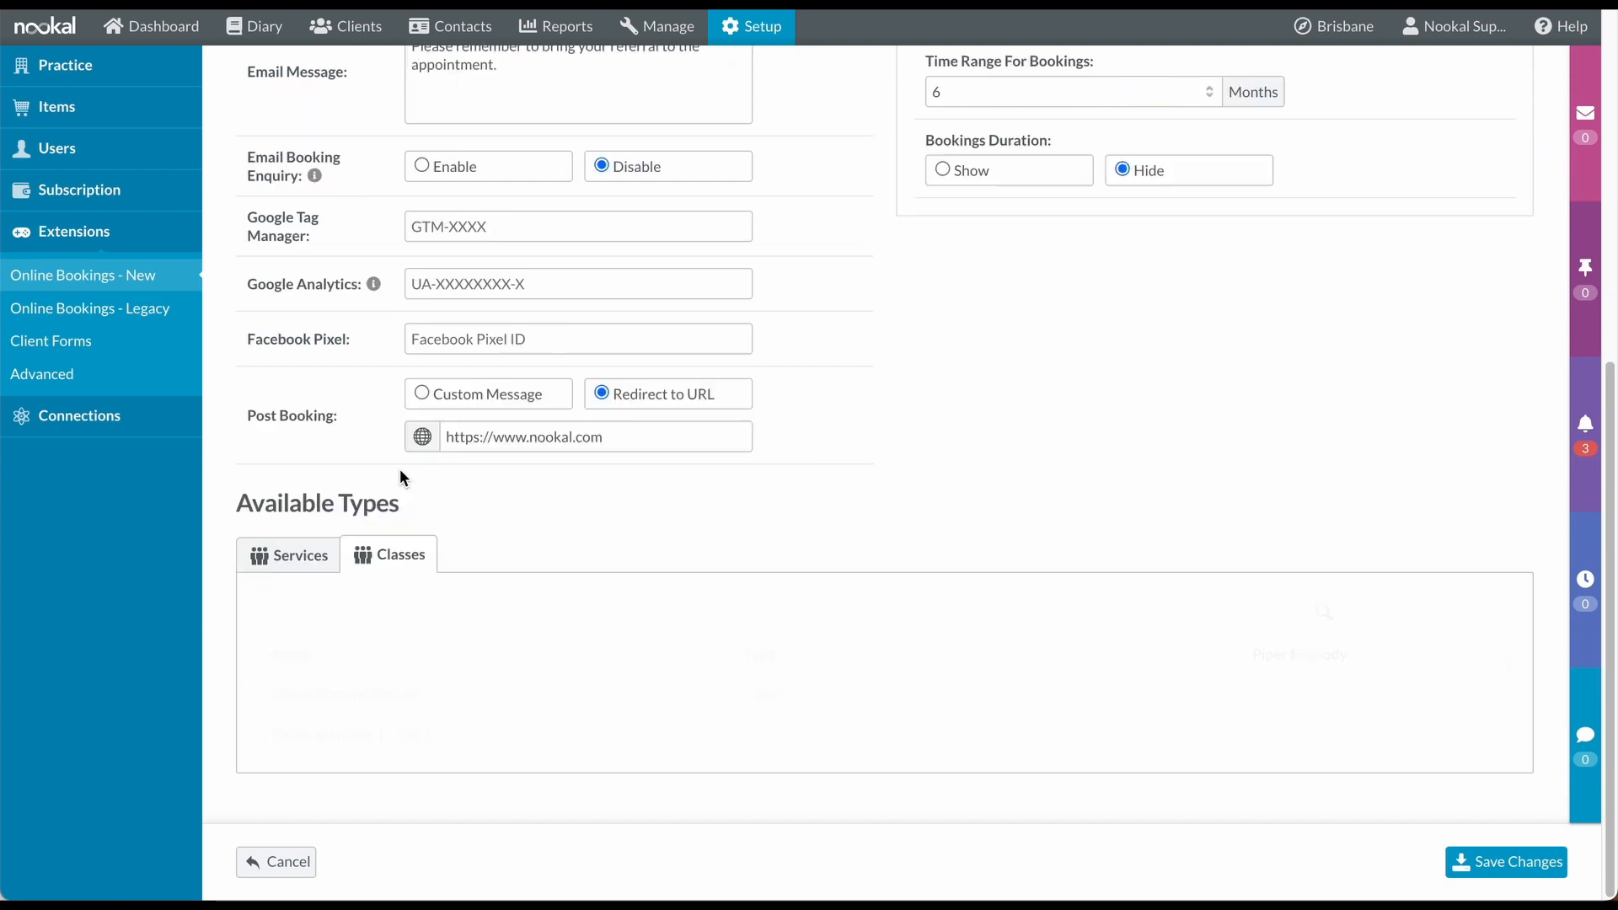
left_click(1300, 691)
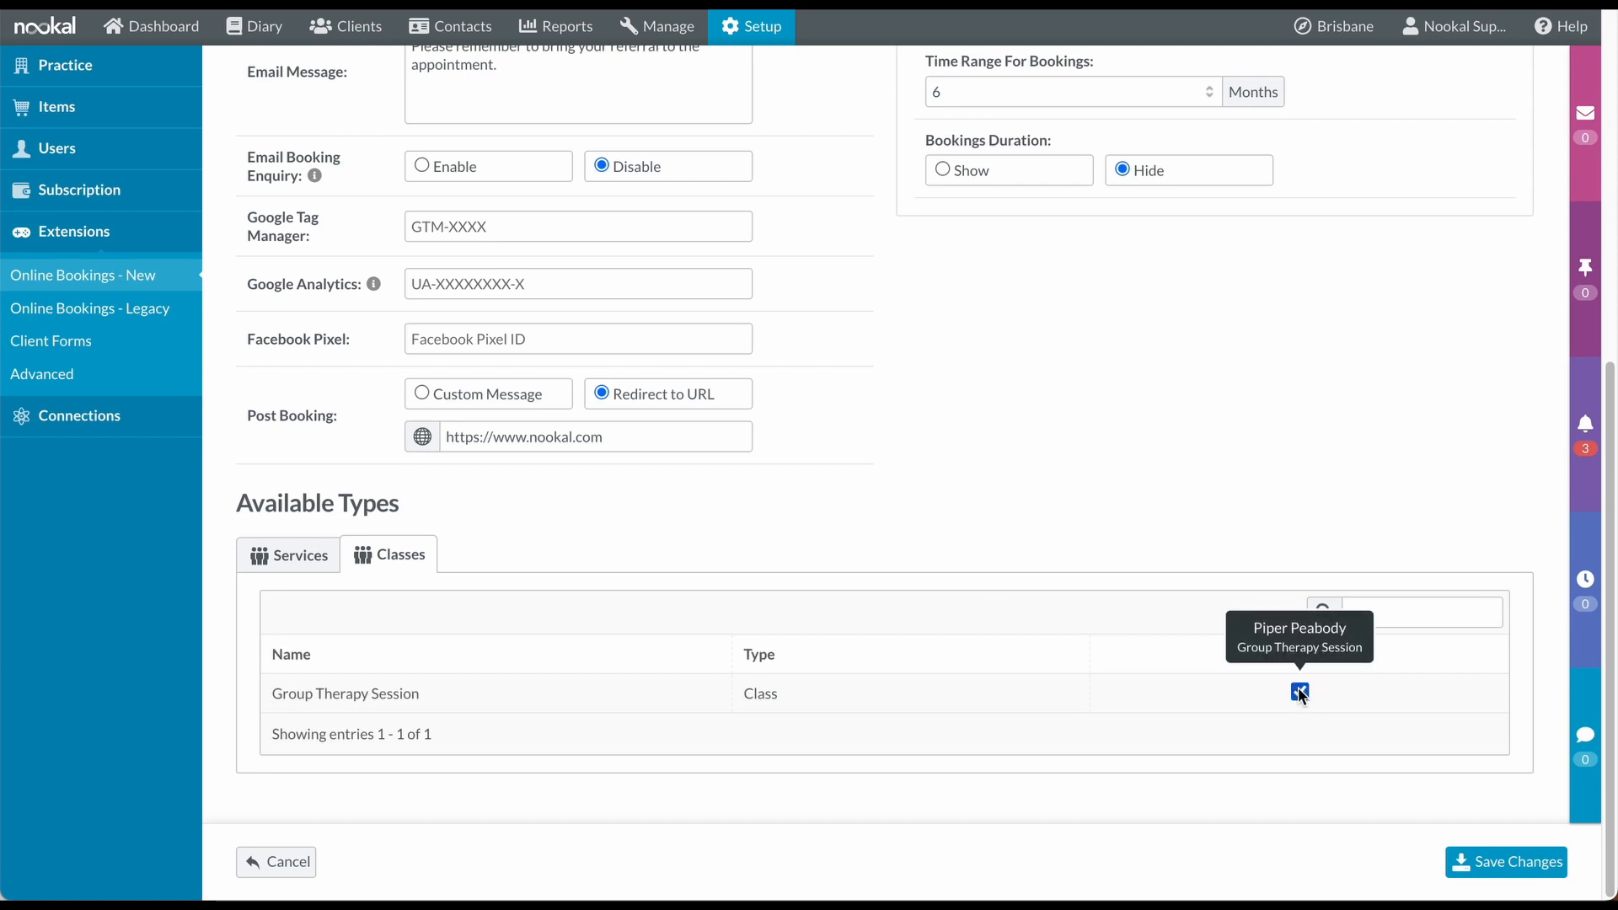
Make all services in the available types list bookable with the provider at once.
left_click(292, 555)
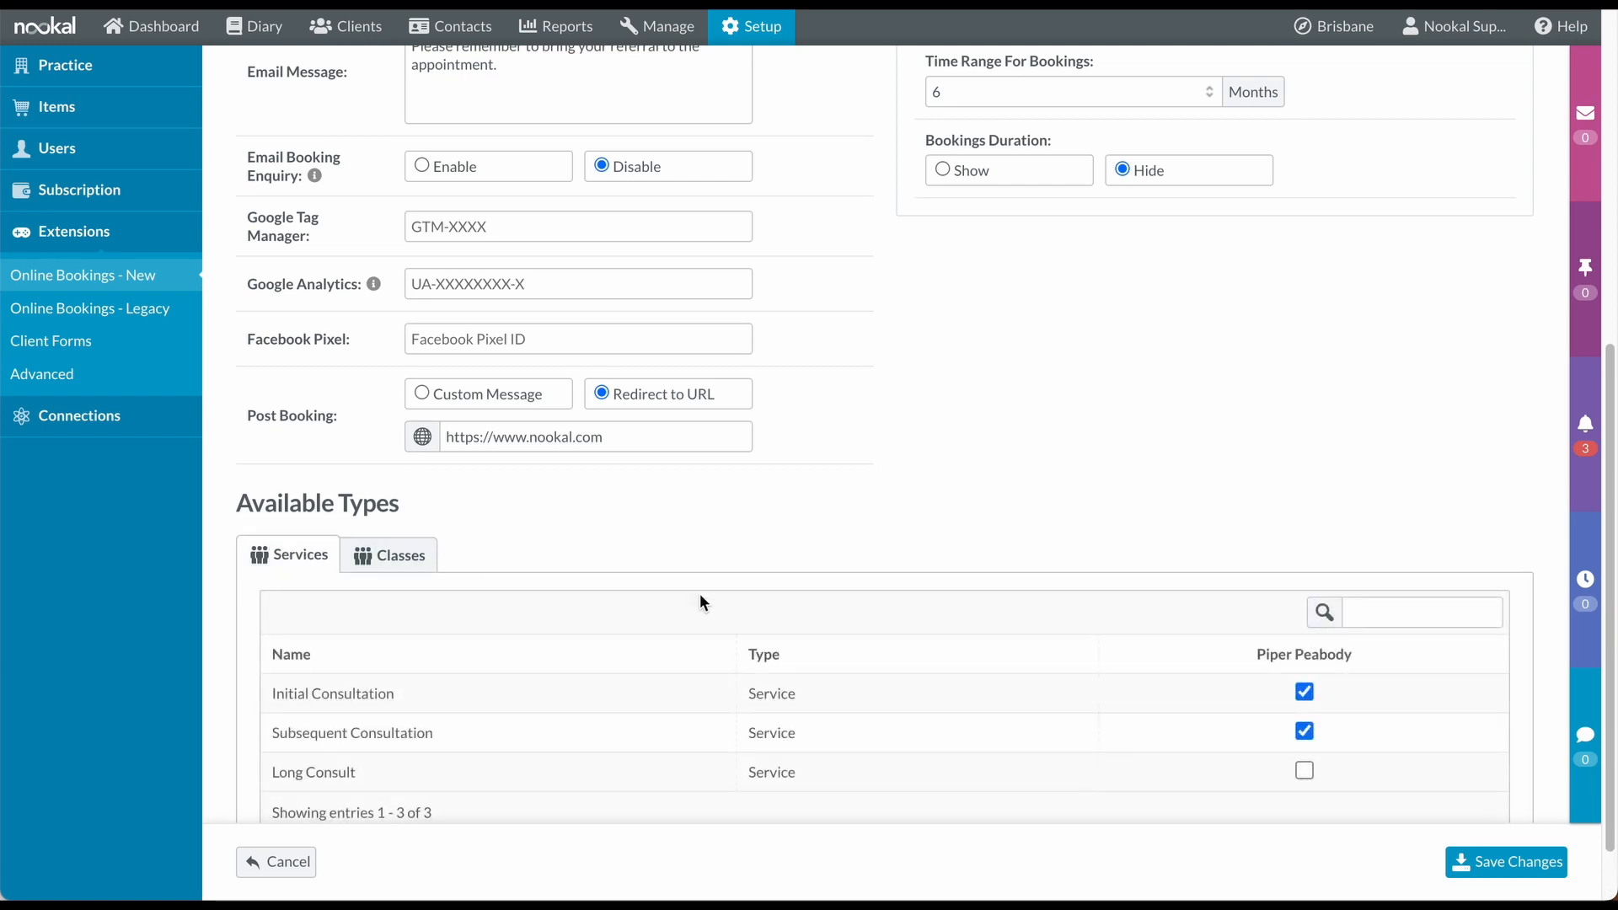
left_click(1320, 659)
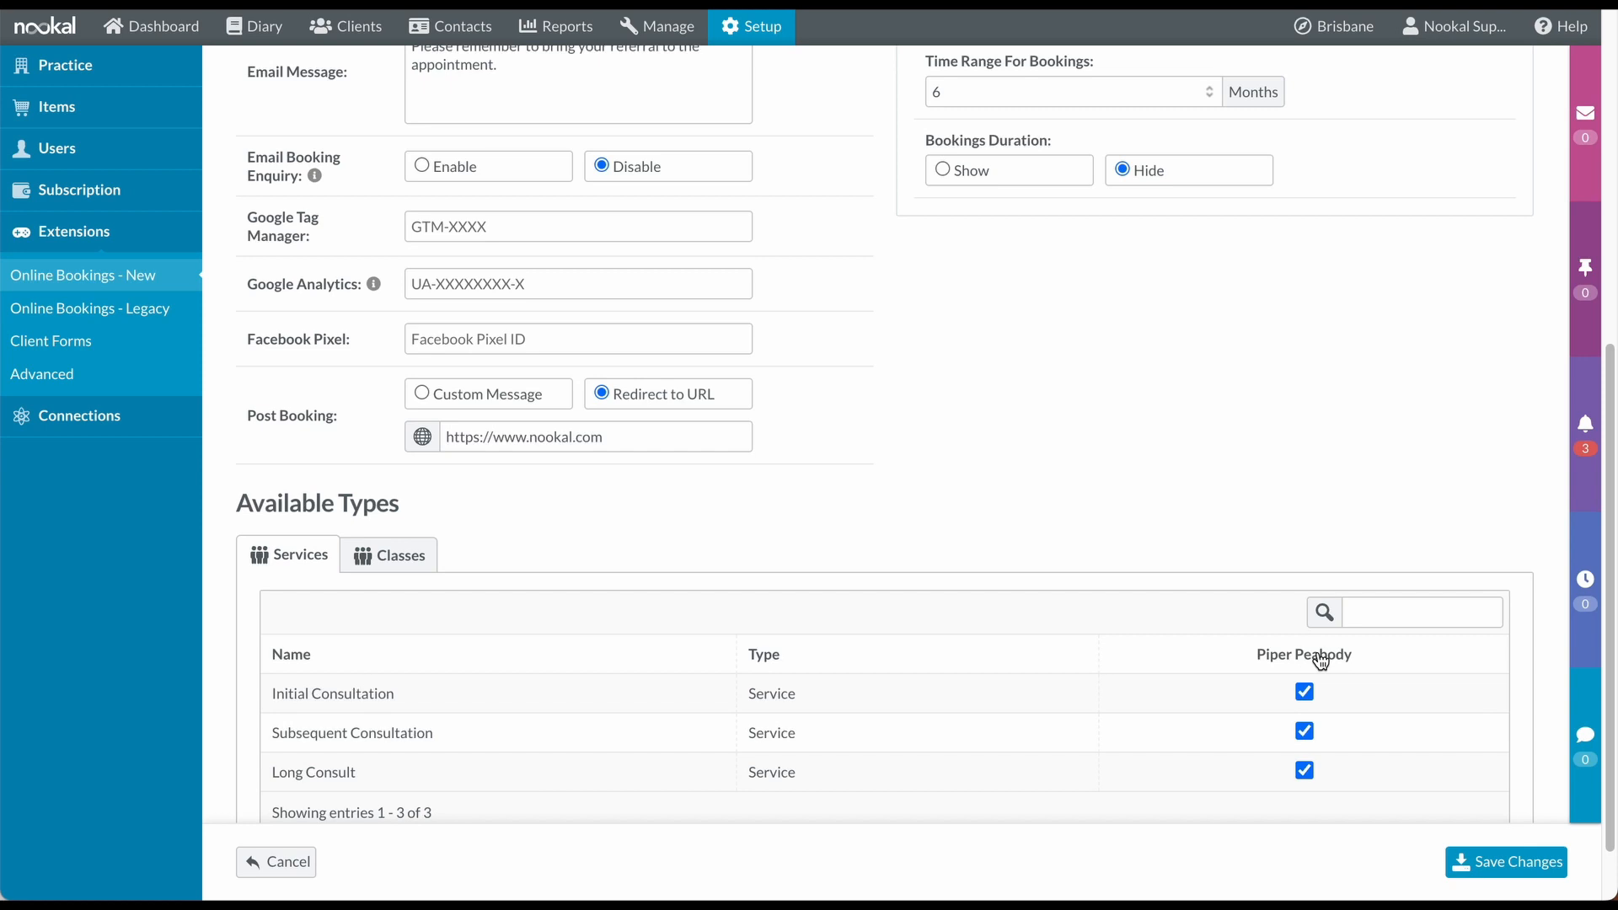
Clear the provider's availability for all services at once and make individual services available again.
left_click(1320, 657)
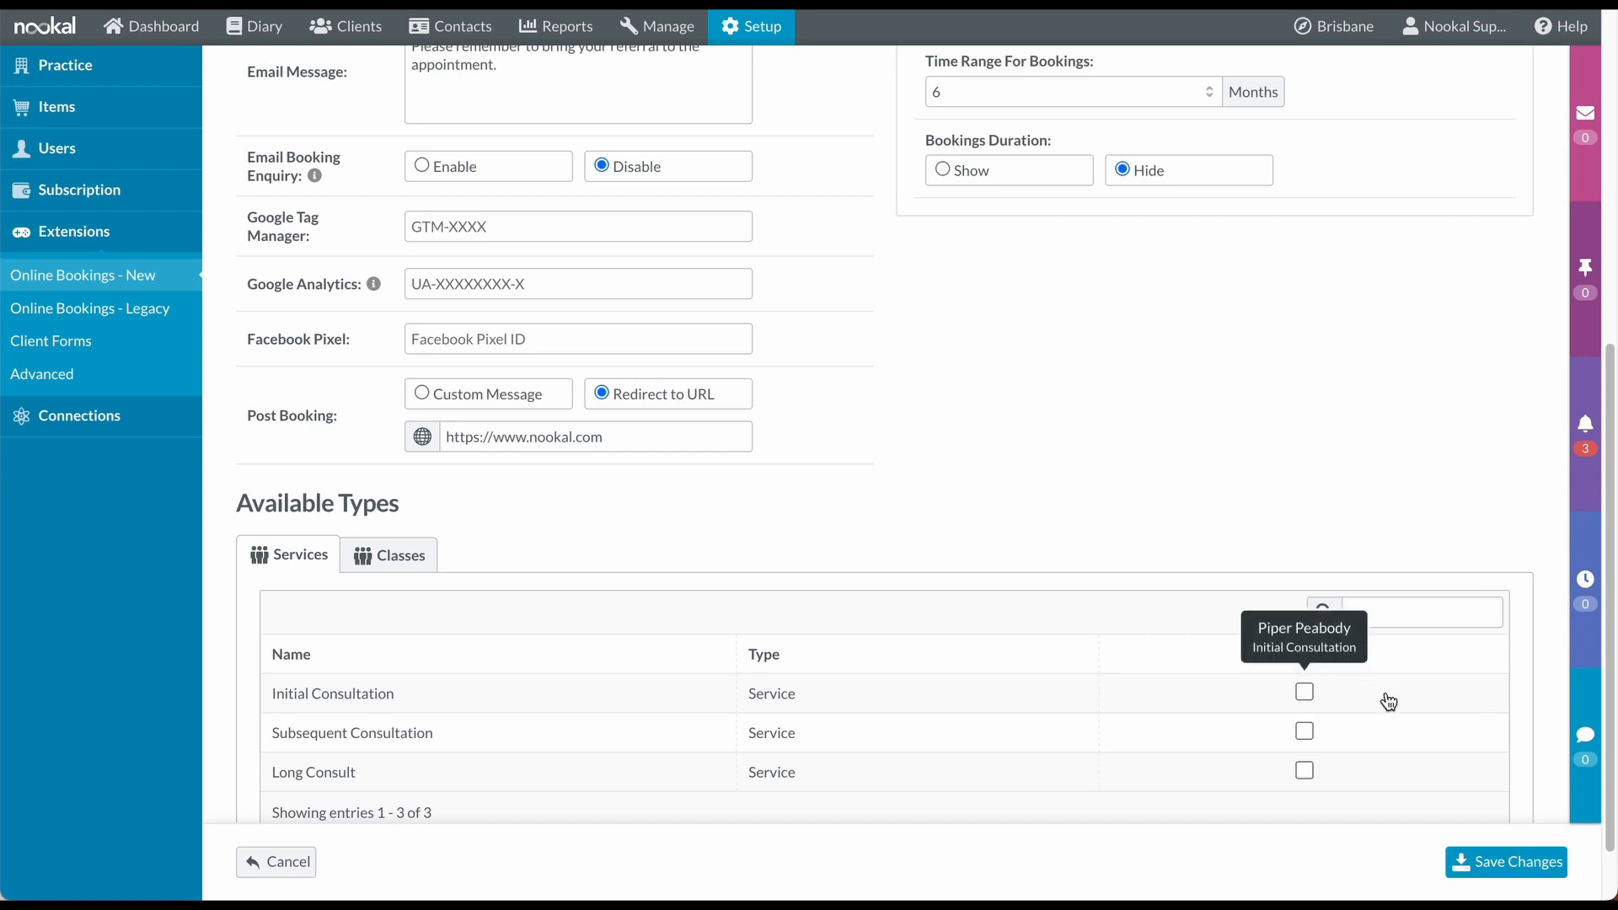
scroll(1386, 699, "down", 1)
left_click(1304, 681)
left_click(1304, 720)
Save the Brisbane booking settings and move Brisbane above Melbourne in the active locations order.
left_click(1507, 861)
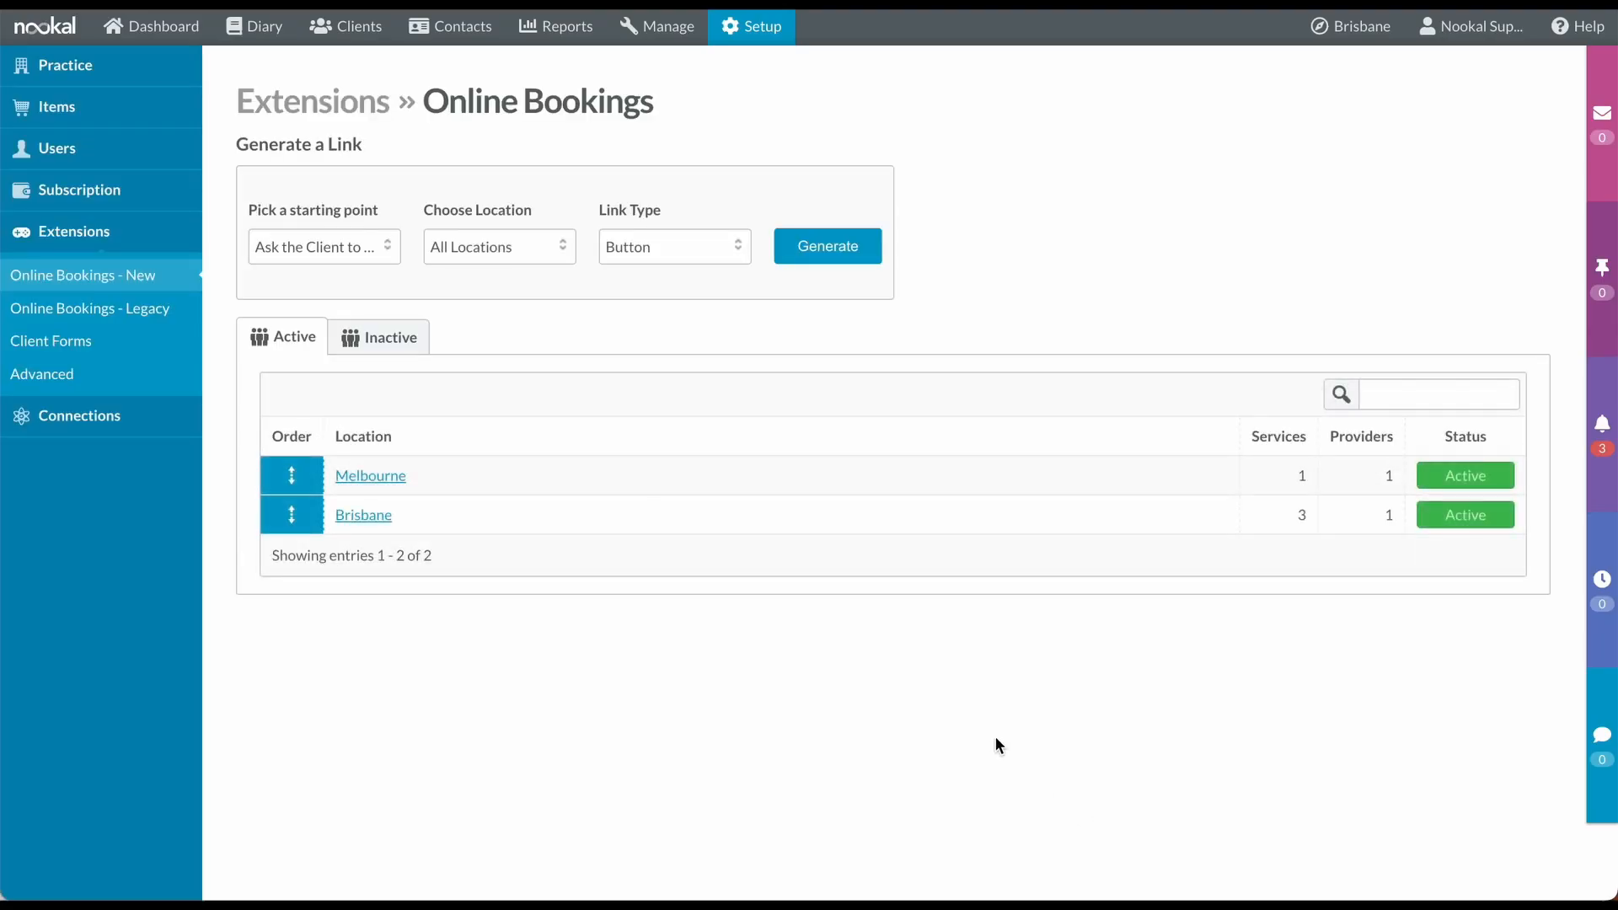
left_click_drag(291, 515, 300, 467)
Try asking the client to pick a practitioner as the link's starting point, and try picking a location with Brisbane chosen.
left_click(355, 245)
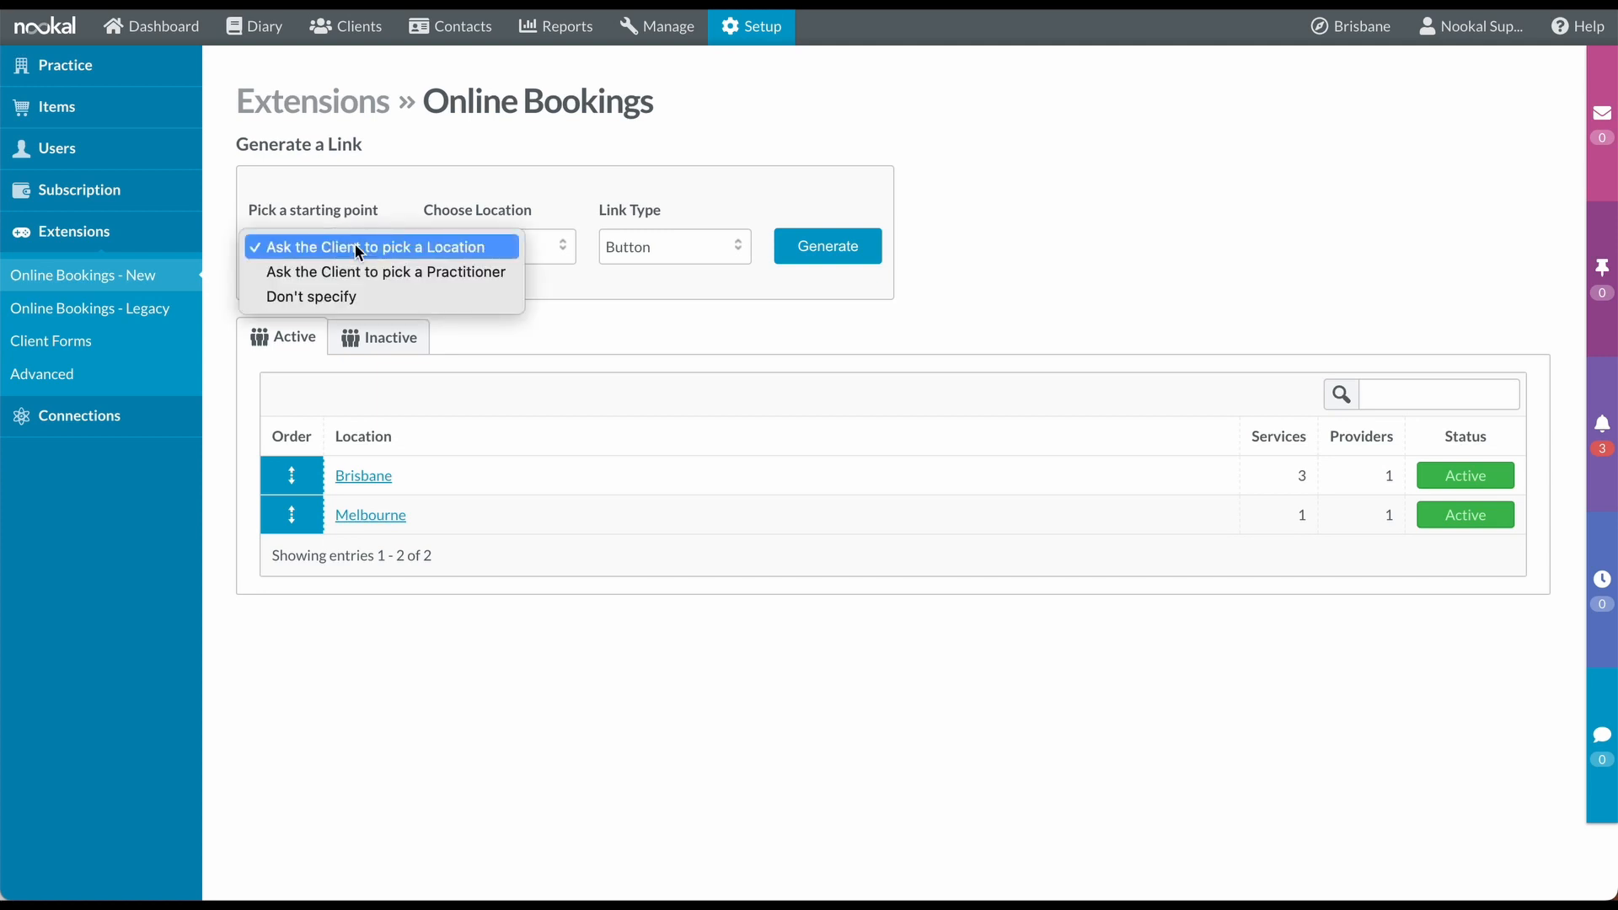
left_click(422, 275)
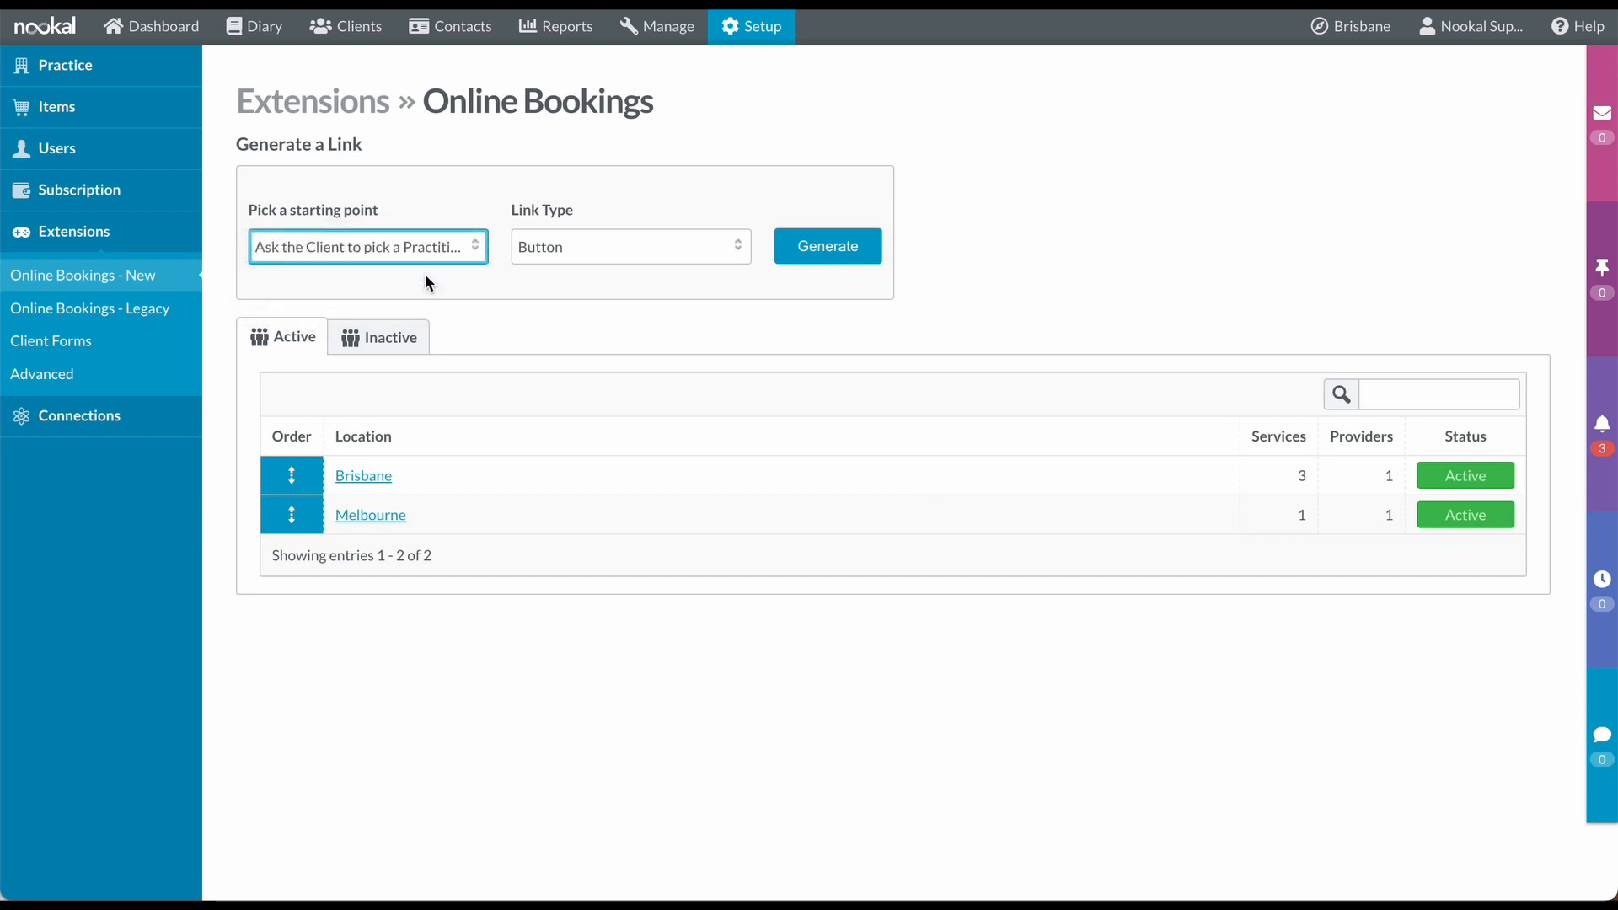
left_click(430, 258)
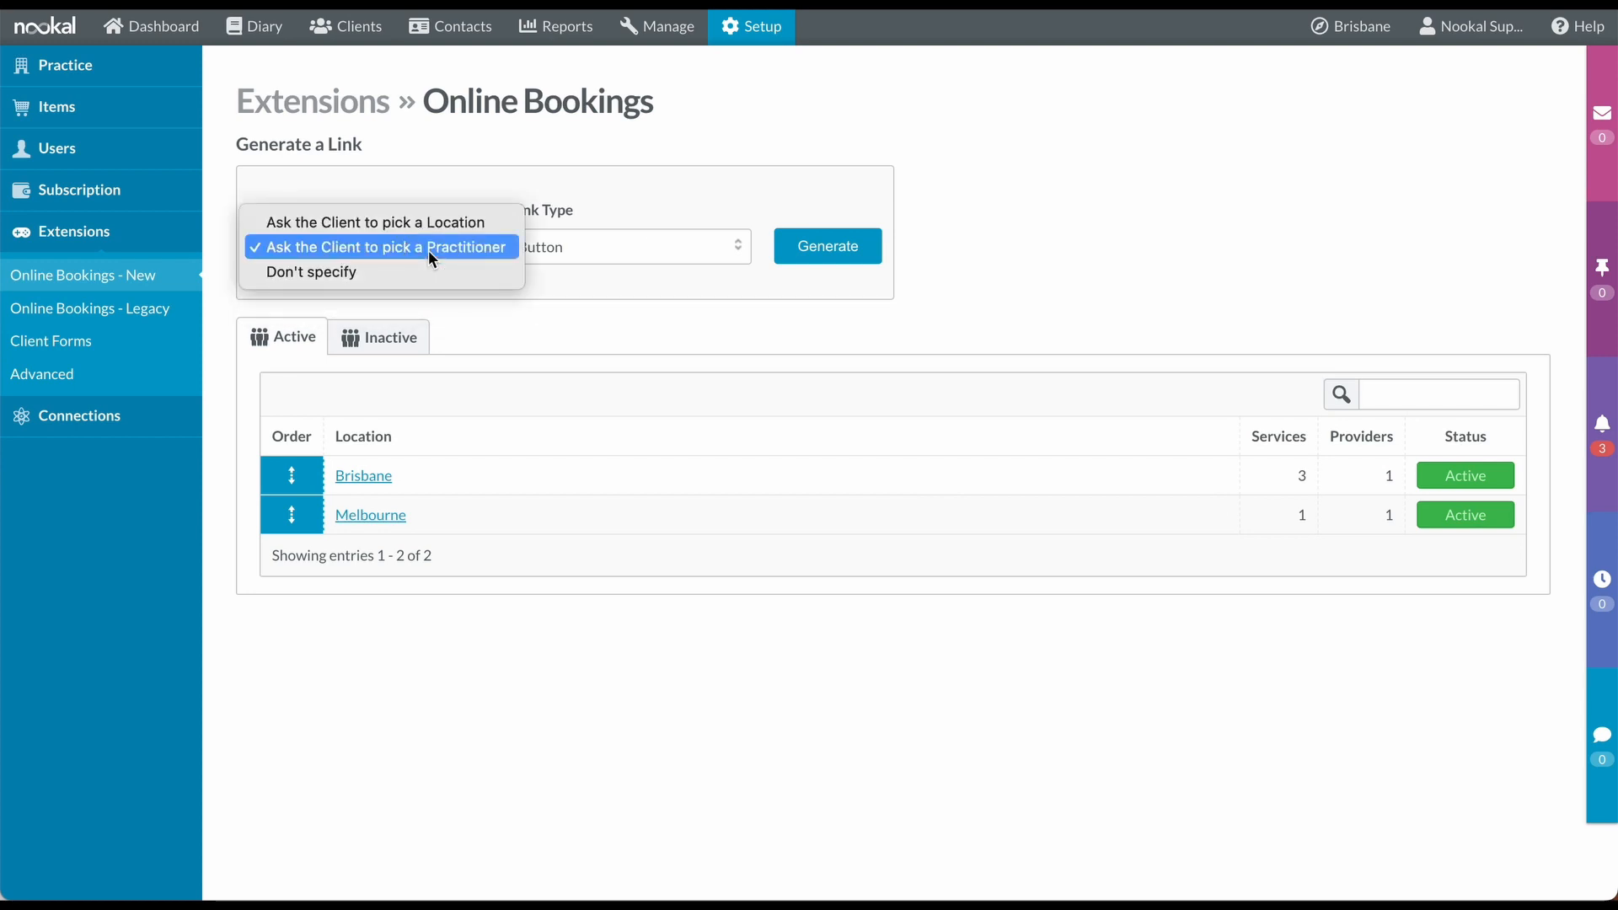
left_click(436, 222)
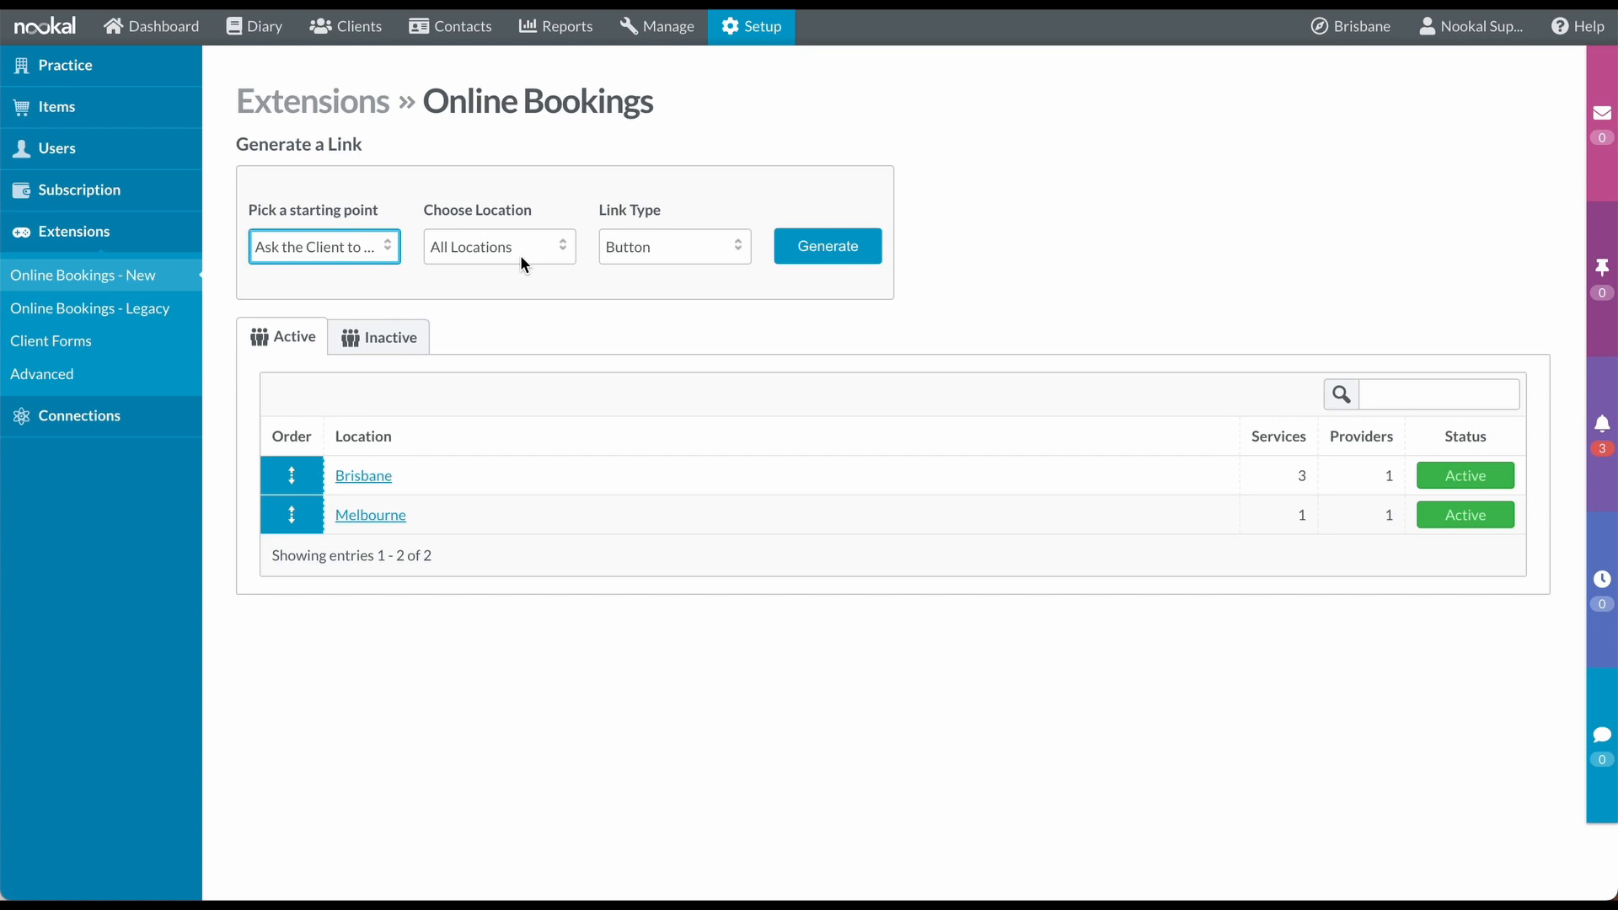
left_click(534, 249)
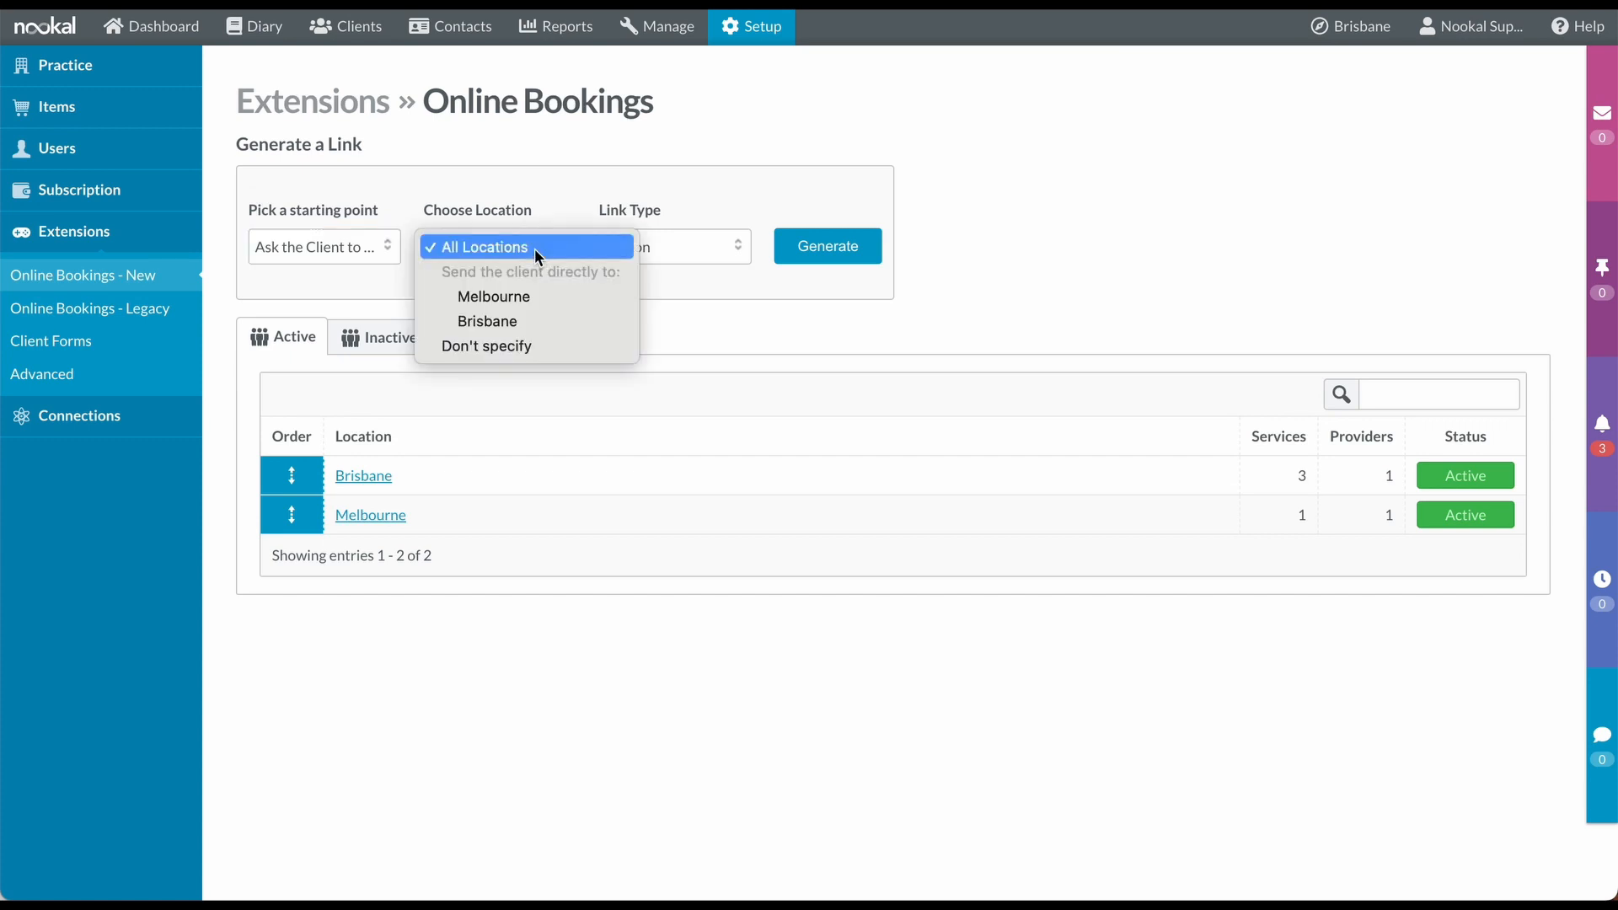
left_click(527, 323)
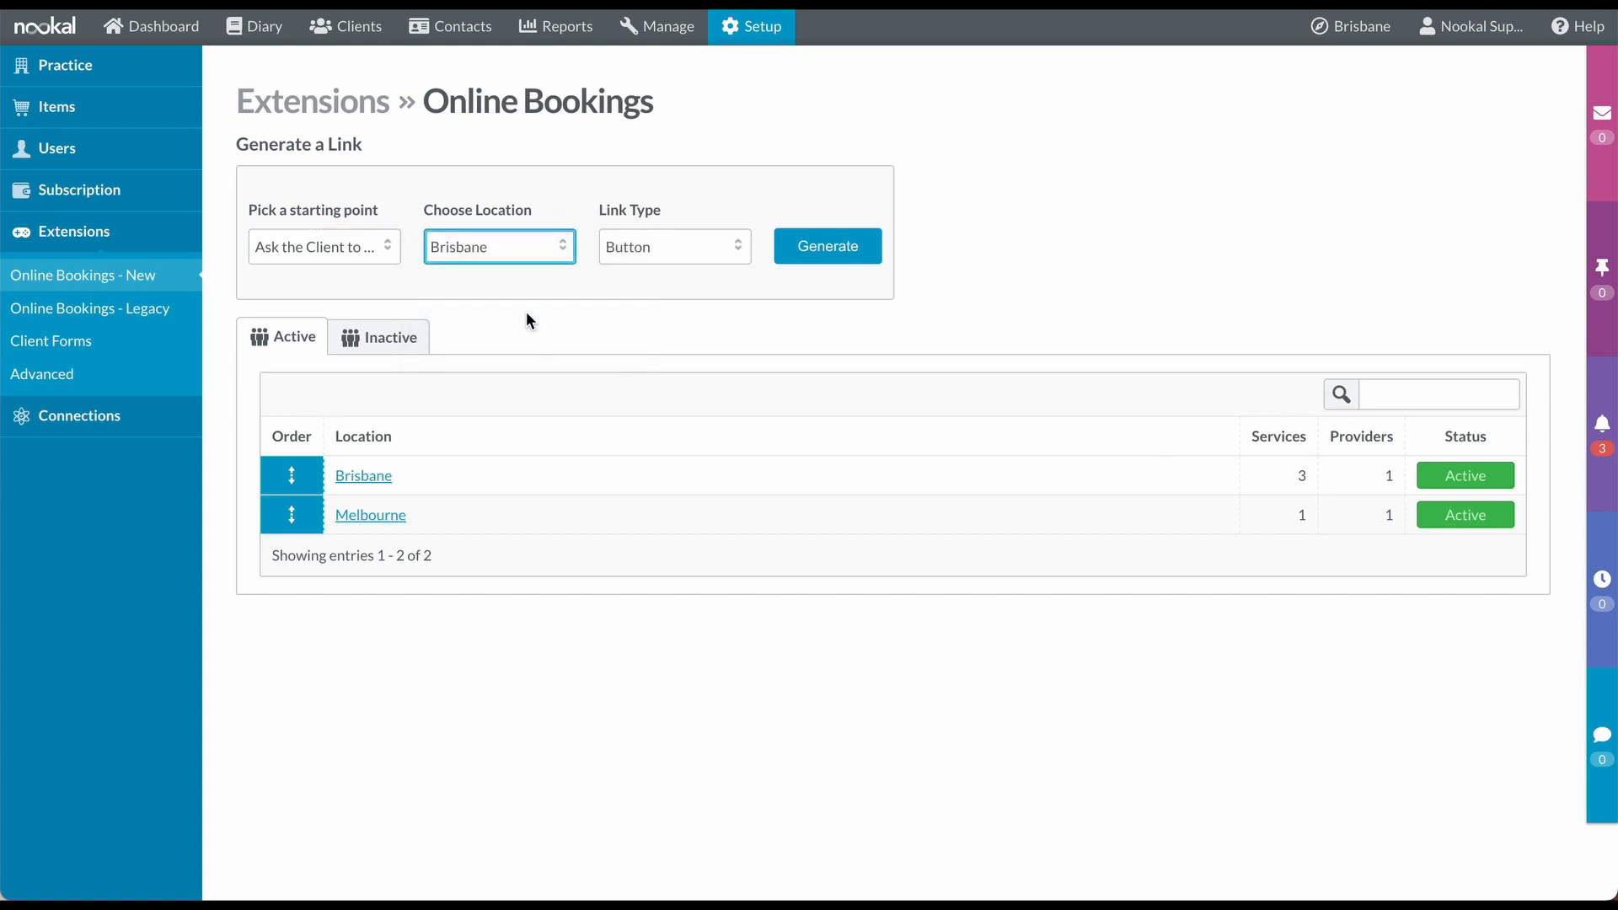
Generate an online booking link with the starting point Don't specify and the link type Button.
left_click(311, 262)
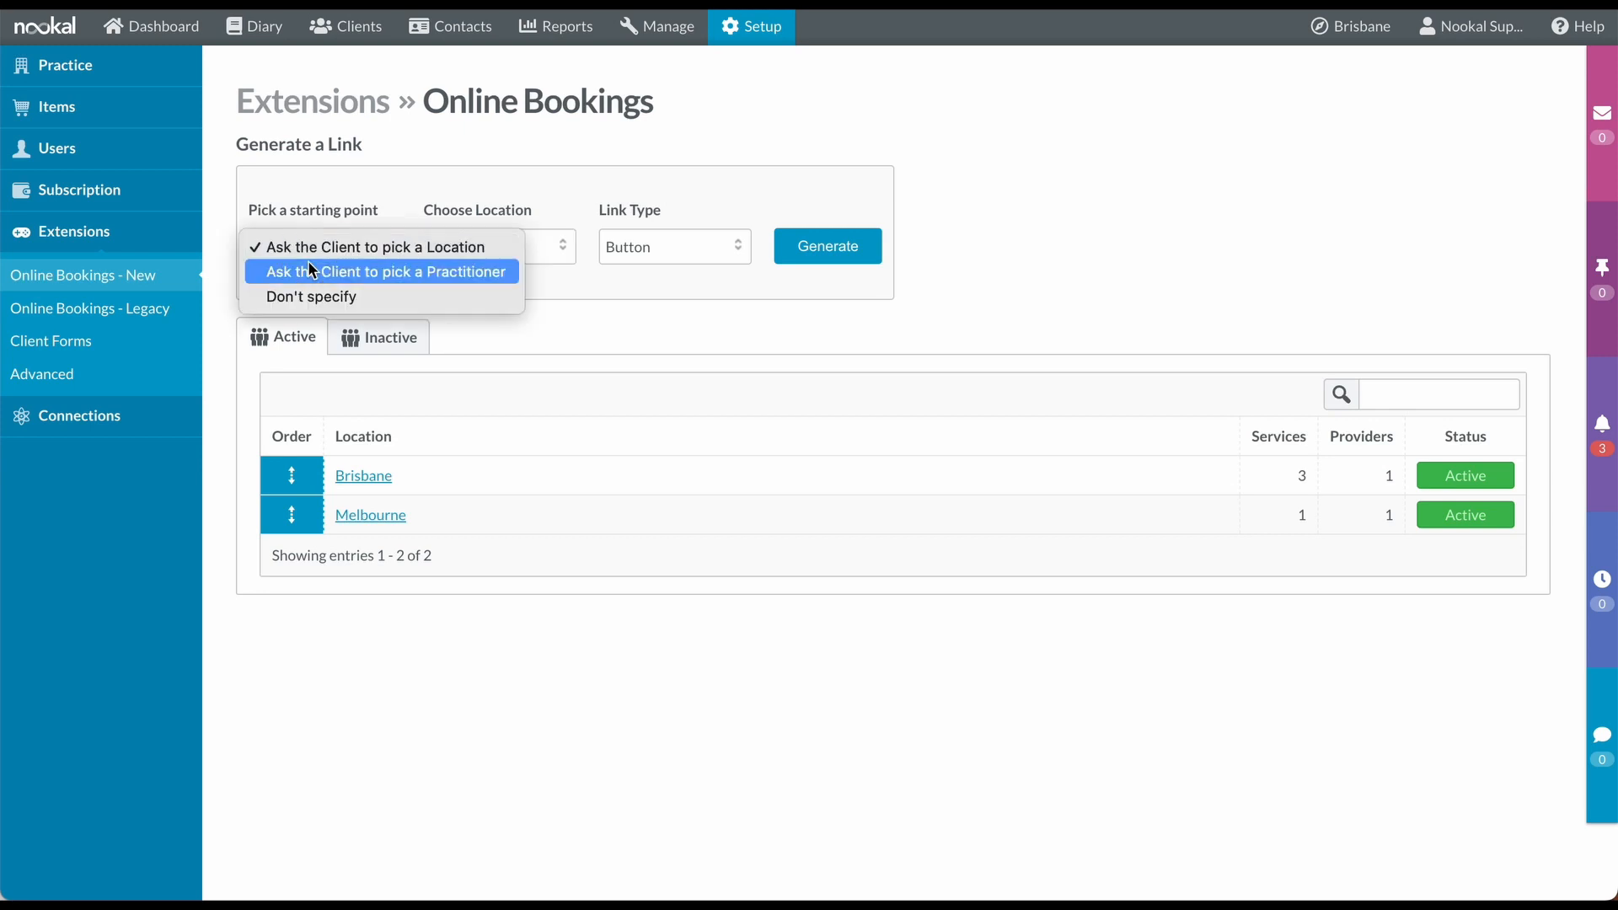
left_click(314, 296)
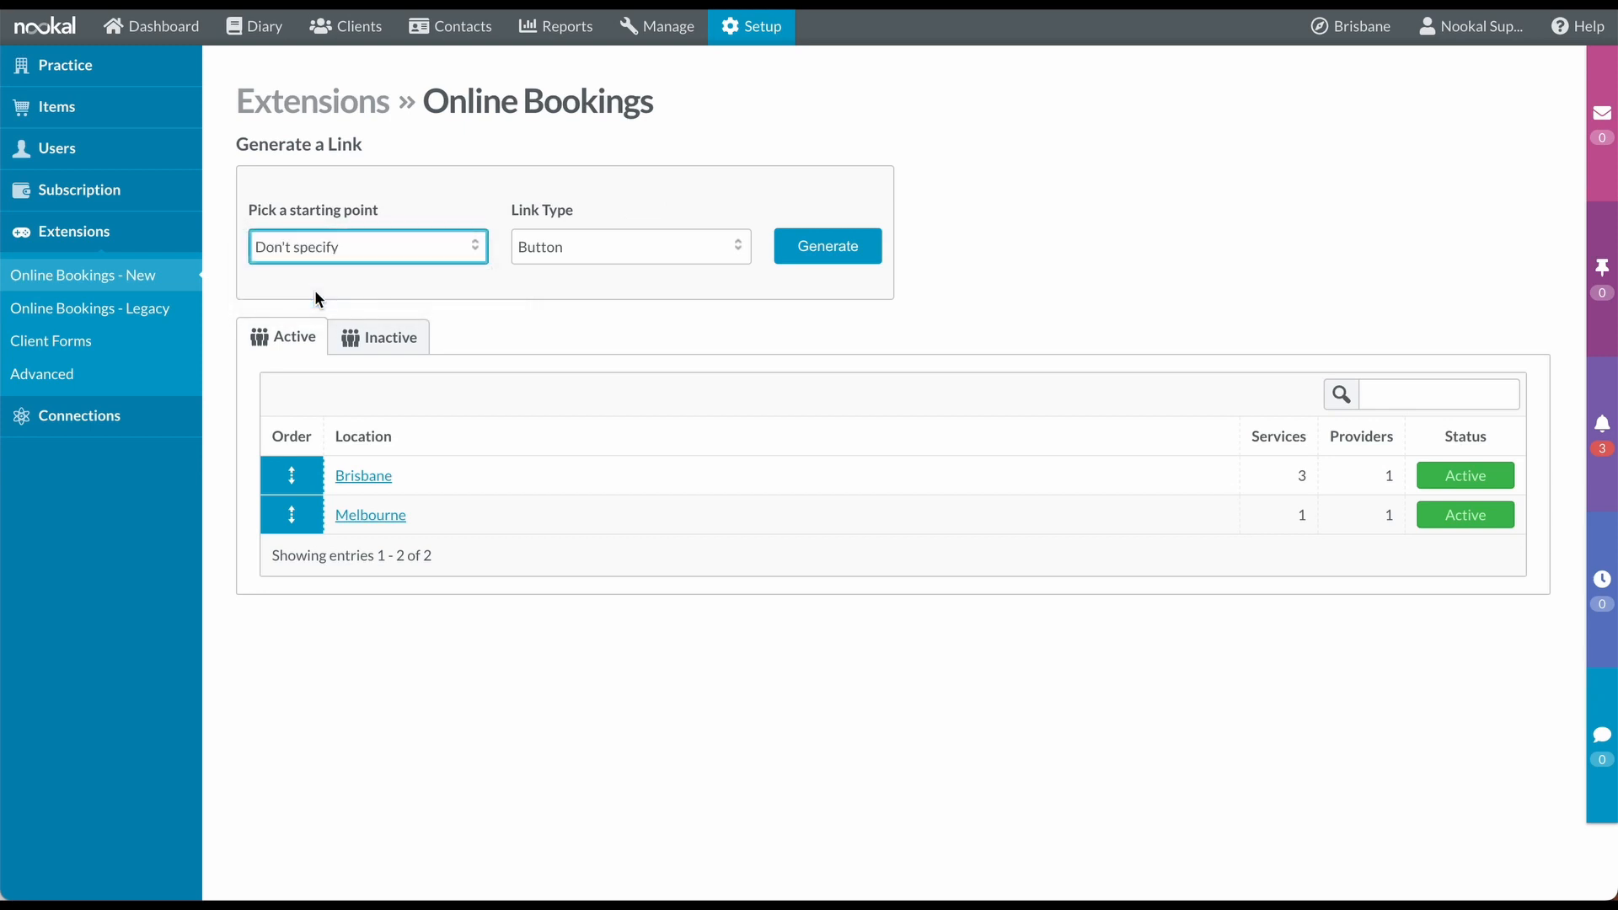
left_click(625, 247)
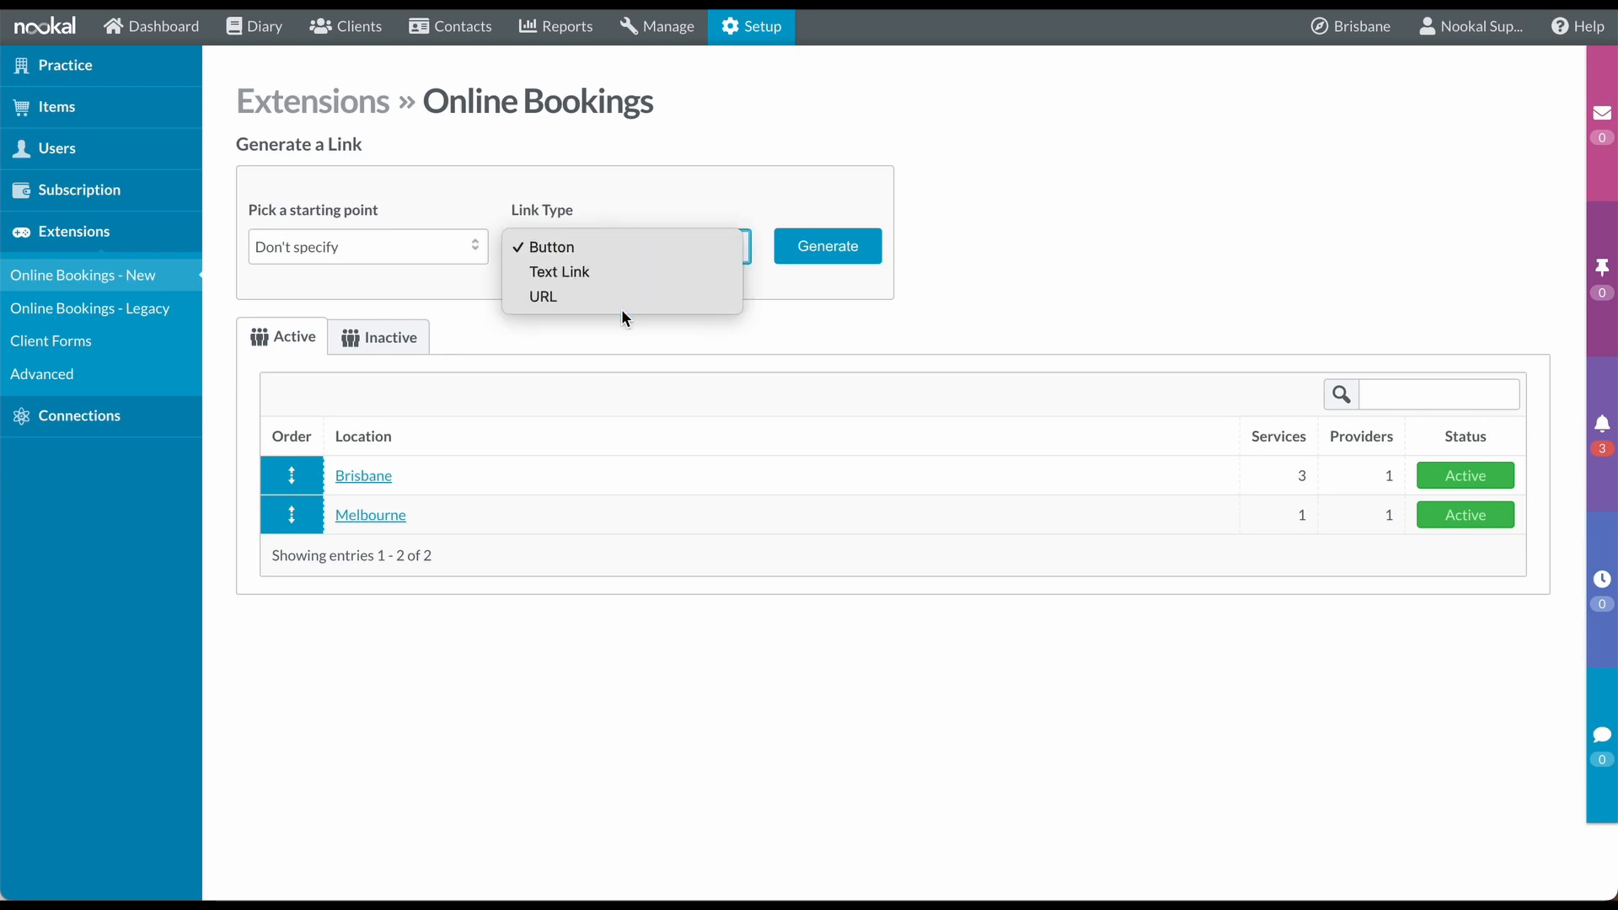
left_click(580, 249)
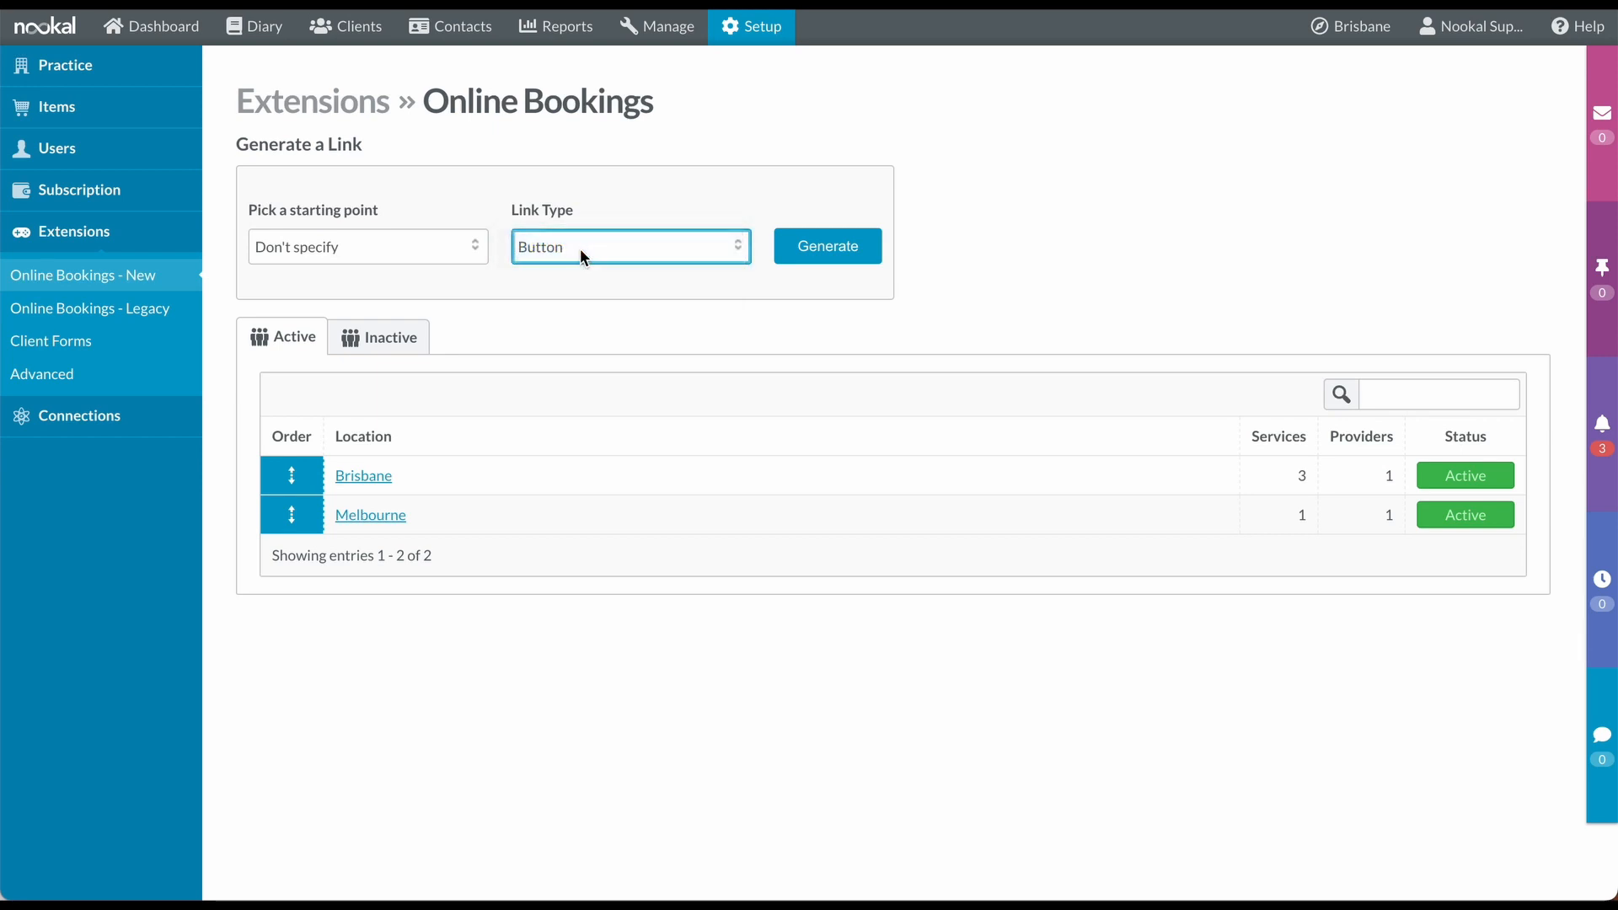
left_click(824, 263)
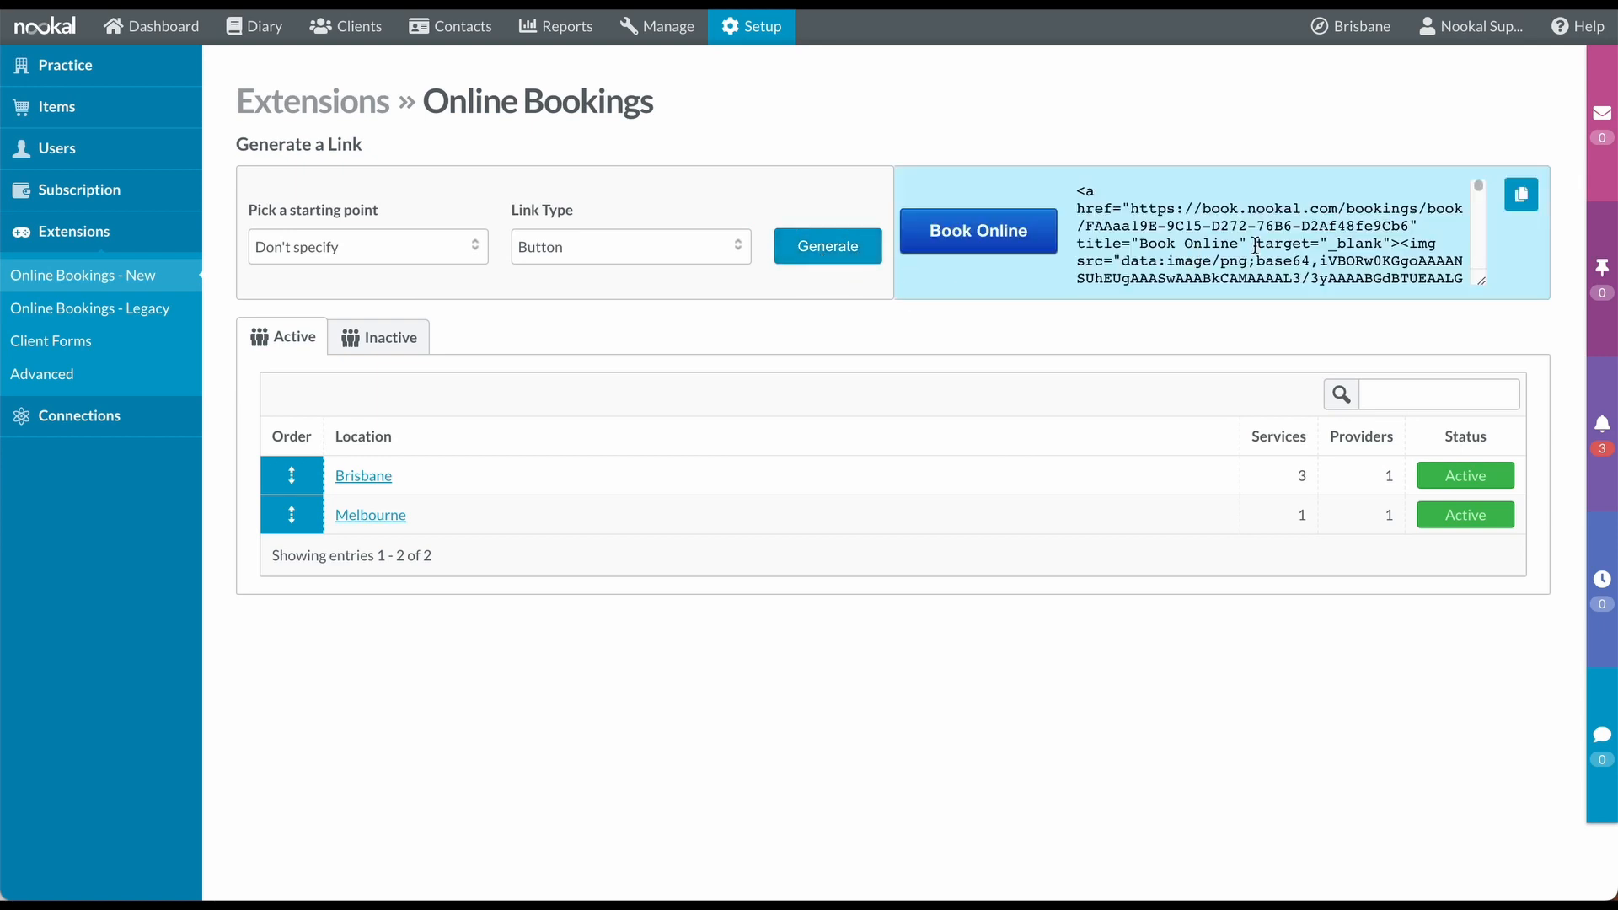
Copy the generated button code and open the booking page from the Book Online preview.
left_click(1523, 196)
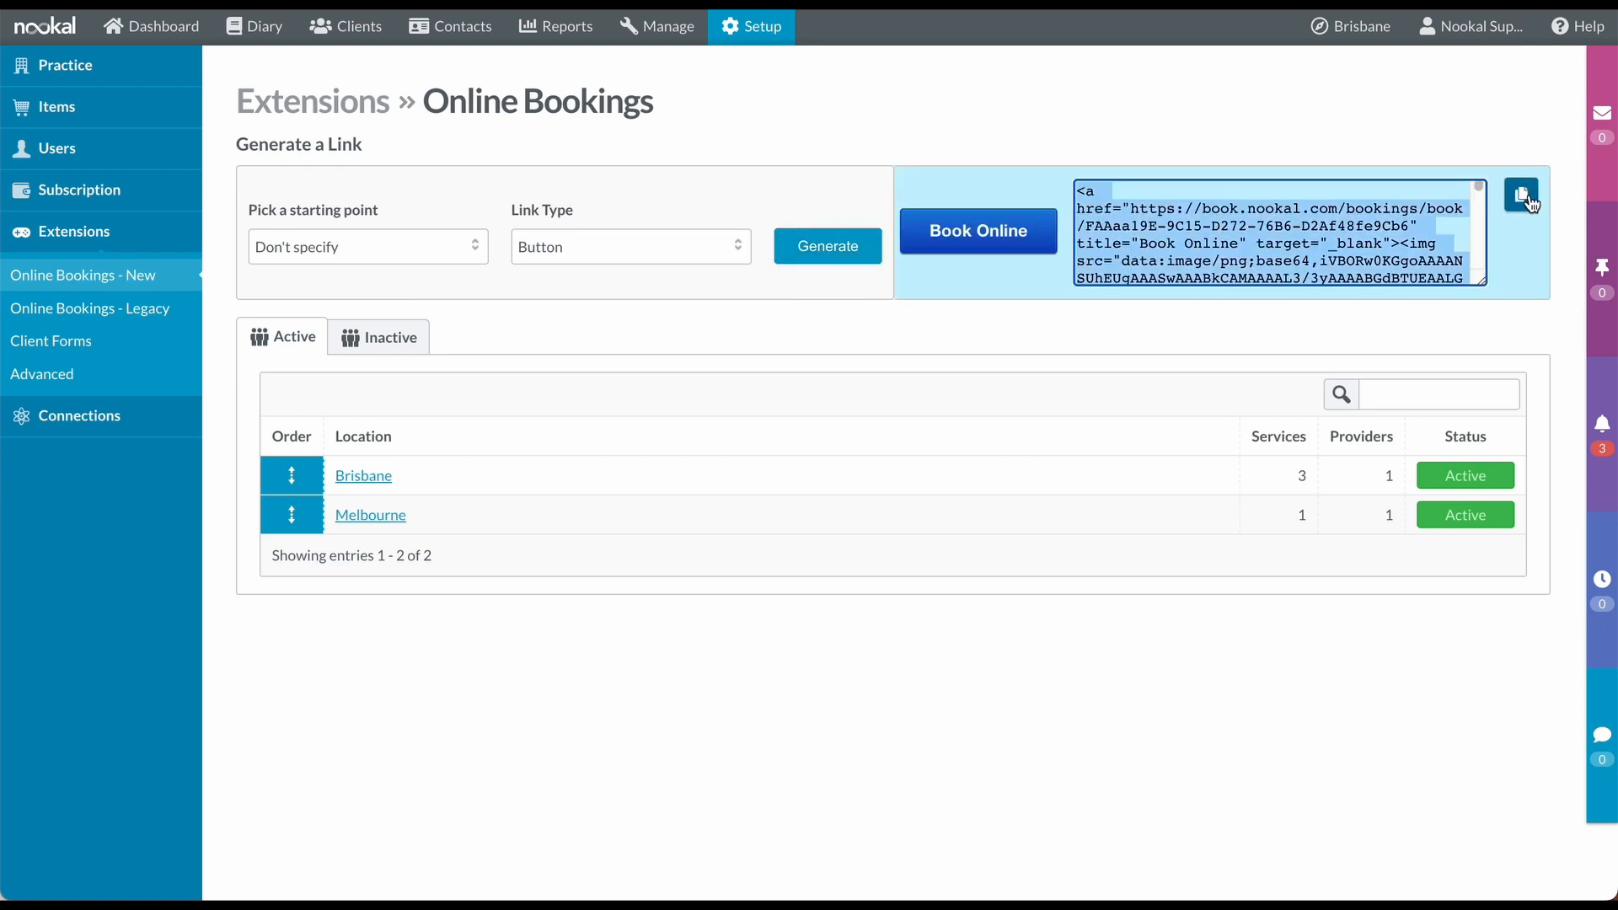
left_click(989, 246)
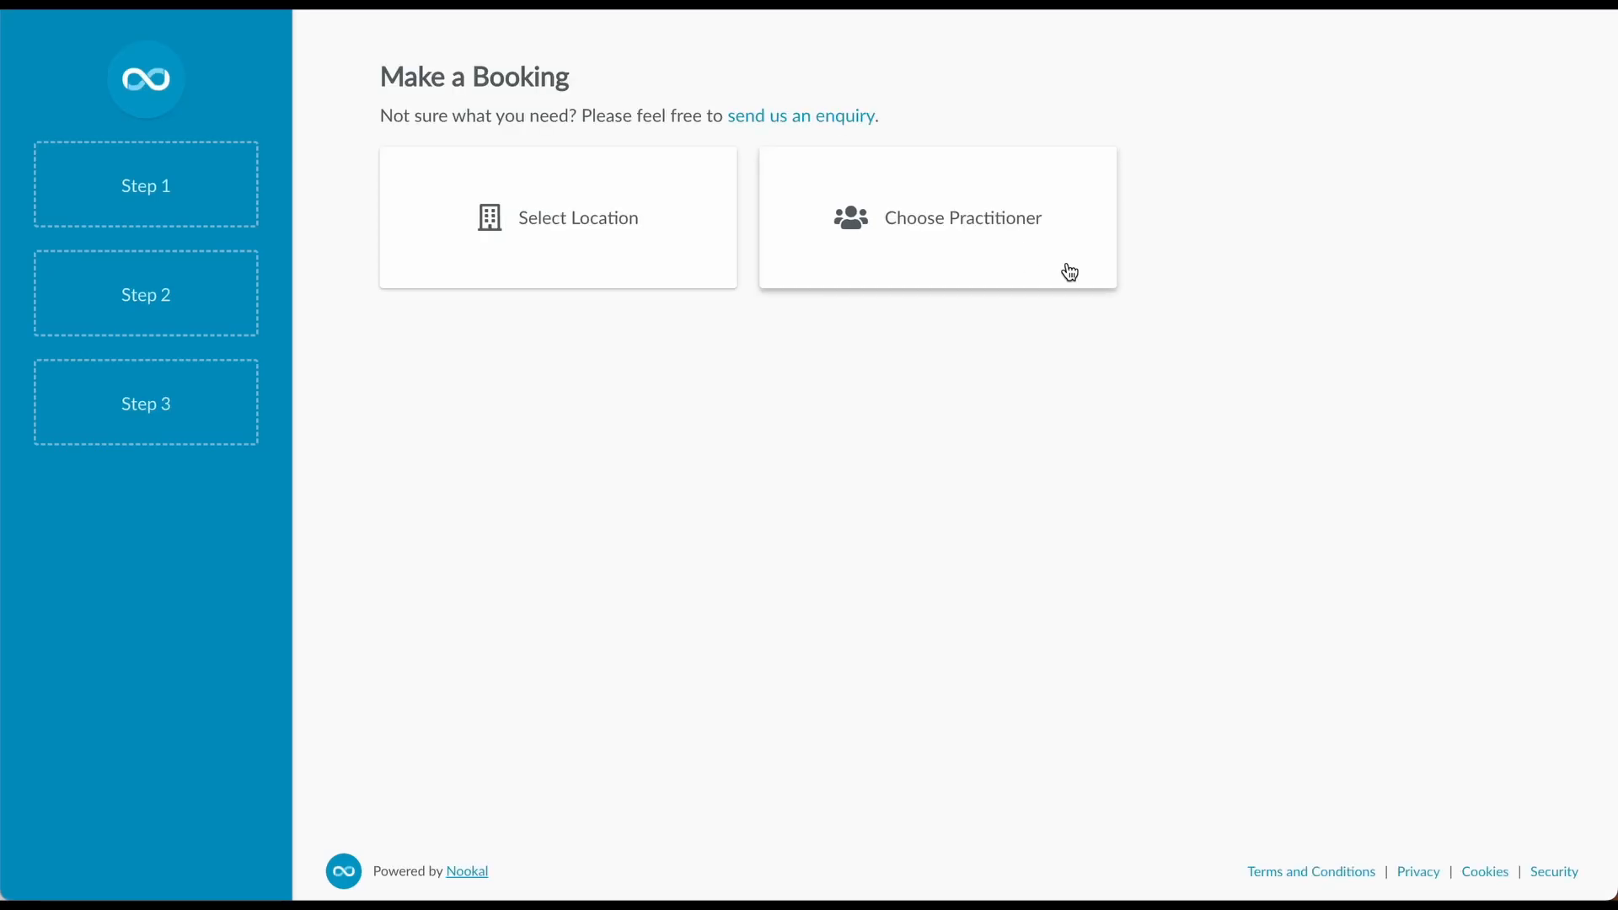